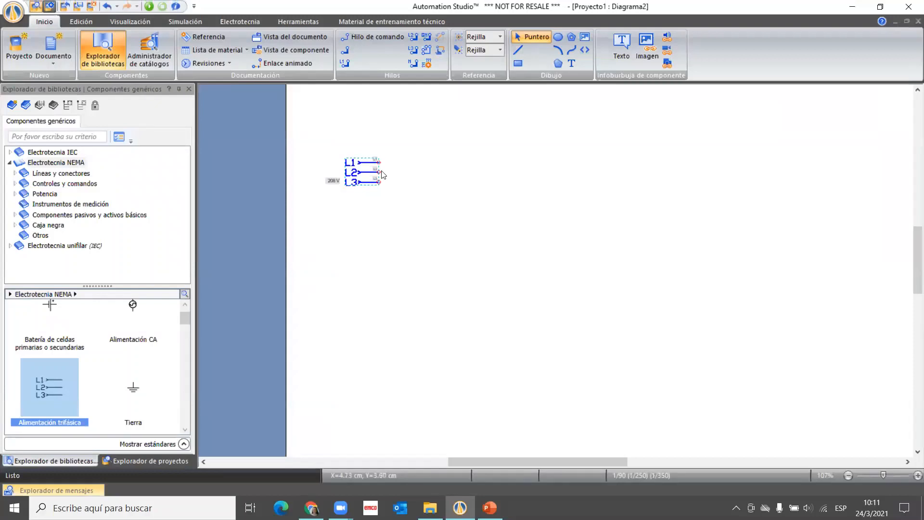
# Place a Disyuntor magneto-térmico, trifásico from the NEMA library beside the three-phase supply, in line with its L1–L3 outputs
pyautogui.scroll(-2, 120, 389)
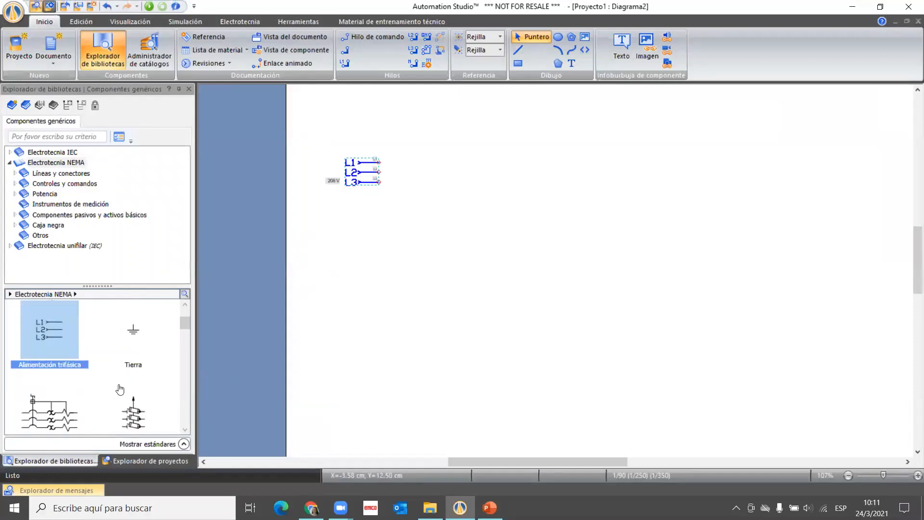
pyautogui.scroll(-2, 120, 389)
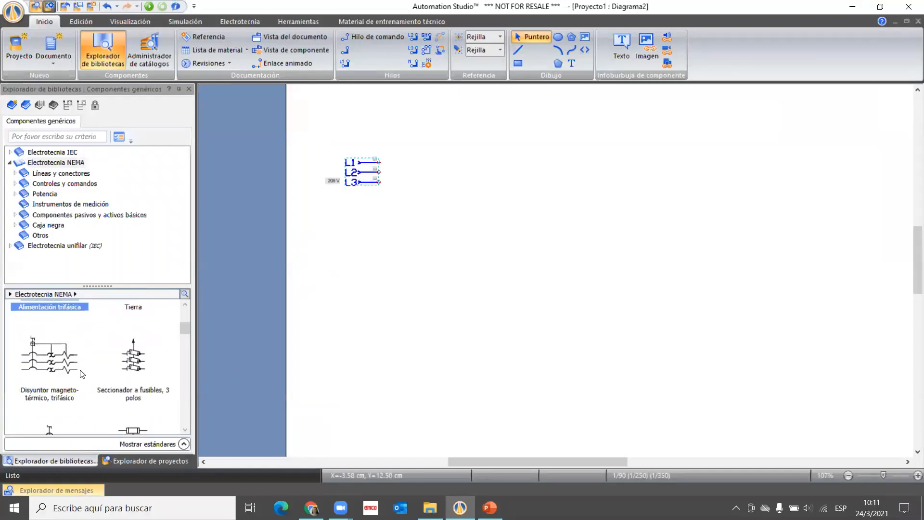
pyautogui.moveTo(48, 358); pyautogui.dragTo(494, 140)
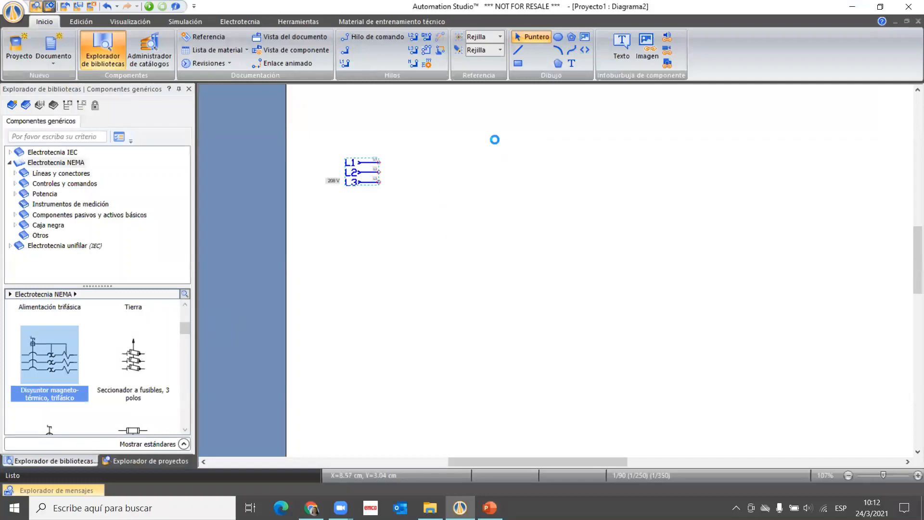
# Replace the alias of the circuit breaker's ProtectionState variable with "Disyuntor" and apply it
pyautogui.click(526, 232)
pyautogui.click(526, 232)
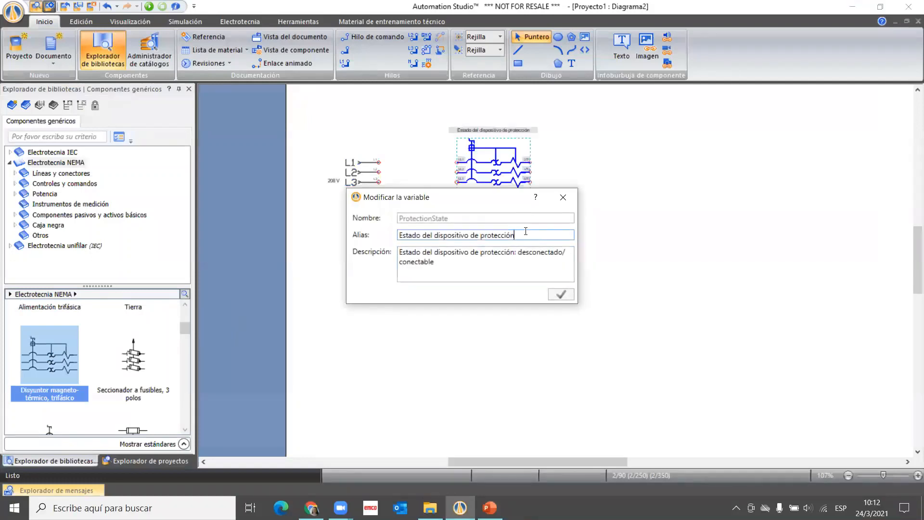
pyautogui.moveTo(526, 232); pyautogui.dragTo(381, 239)
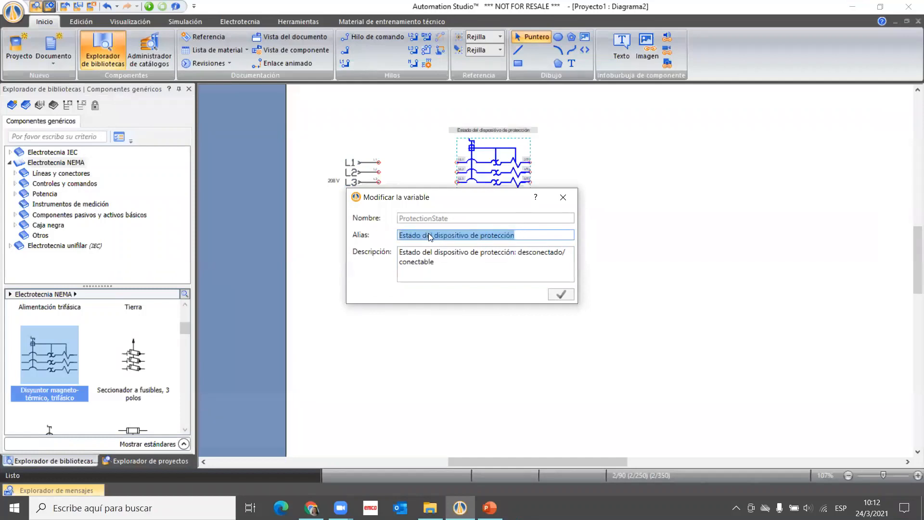
pyautogui.click(523, 237)
pyautogui.press('BackSpace')
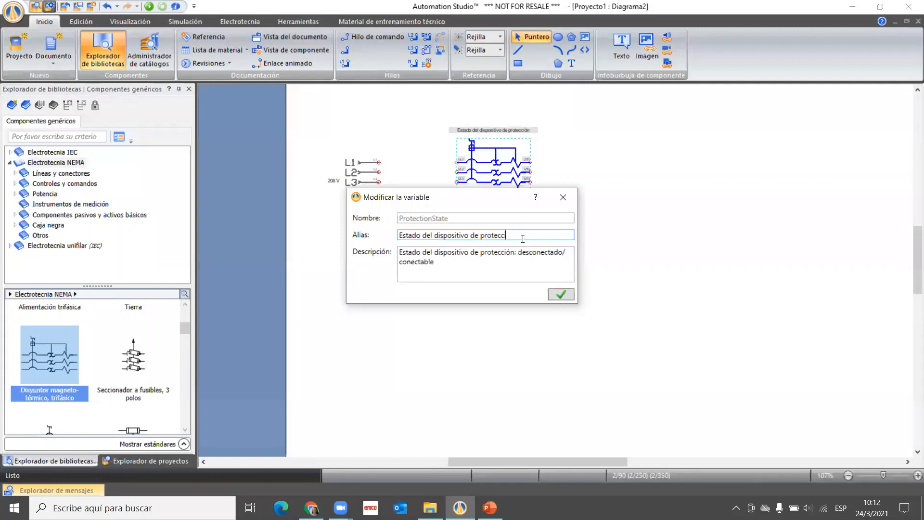
pyautogui.press('BackSpace')
pyautogui.press('BackSpace')
pyautogui.press('BackSpace')
pyautogui.press('BackSpace')
pyautogui.press('BackSpace')
pyautogui.press('BackSpace')
pyautogui.press('BackSpace')
pyautogui.press('BackSpace')
pyautogui.press('BackSpace')
pyautogui.press('BackSpace')
pyautogui.press('BackSpace')
pyautogui.press('BackSpace')
pyautogui.press('BackSpace')
pyautogui.press('BackSpace')
pyautogui.press('BackSpace')
pyautogui.press('BackSpace')
pyautogui.press('BackSpace')
pyautogui.press('BackSpace')
pyautogui.press('BackSpace')
pyautogui.press('BackSpace')
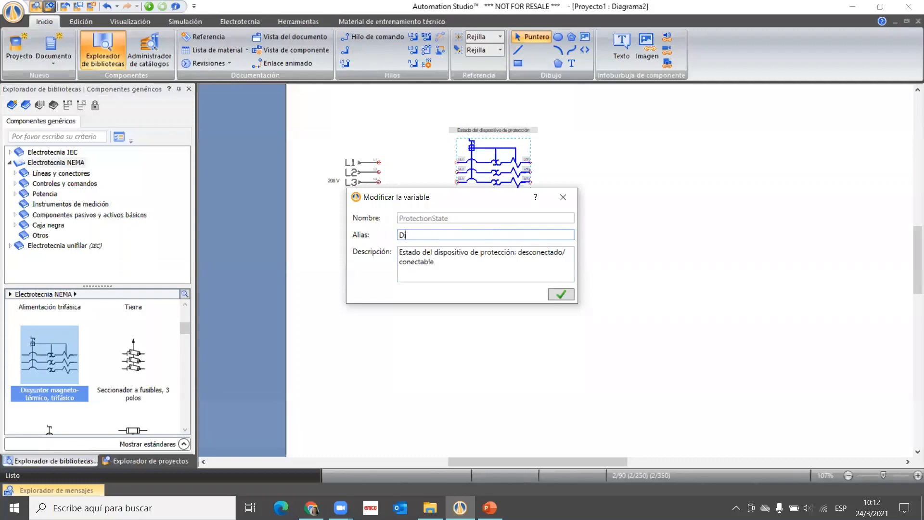
pyautogui.click(562, 295)
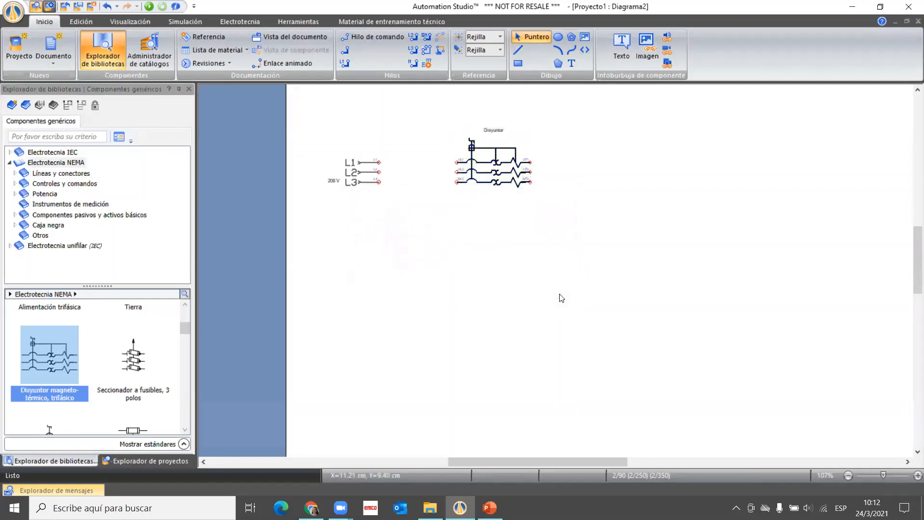
pyautogui.click(488, 178)
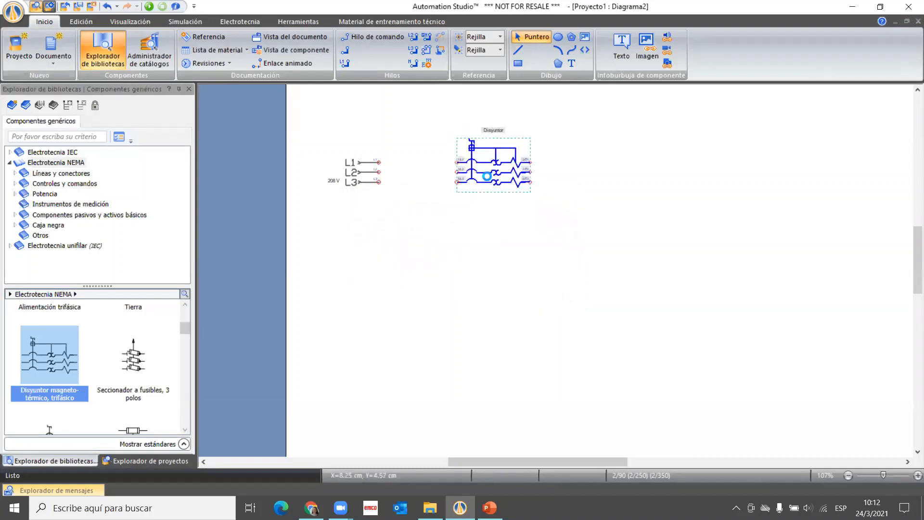
pyautogui.press('Down')
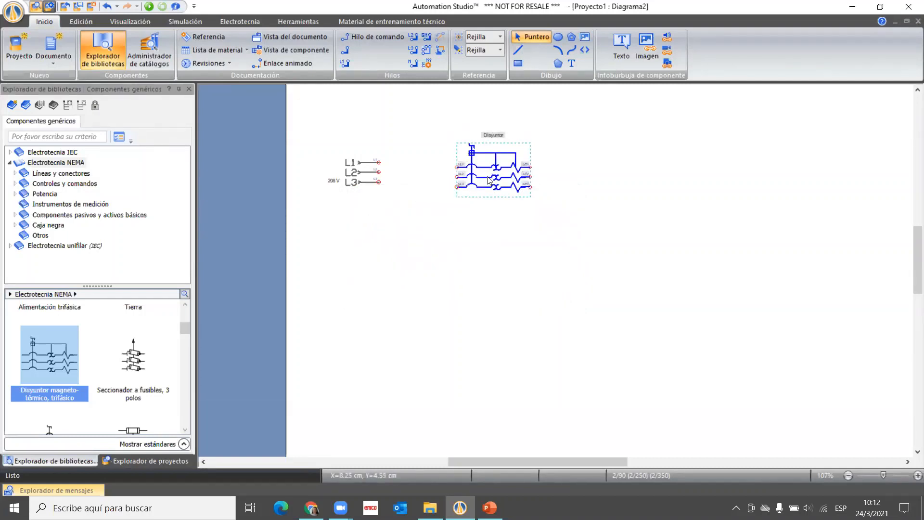
pyautogui.press('Up')
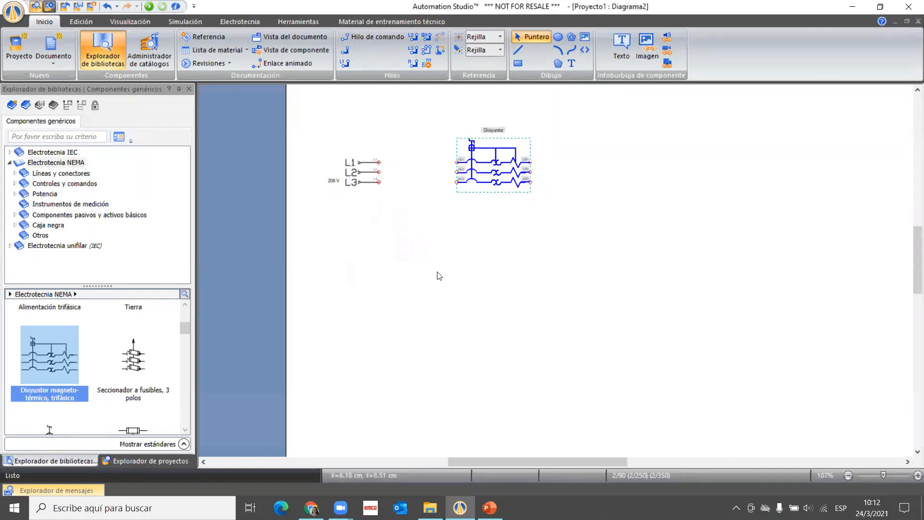
pyautogui.click(438, 275)
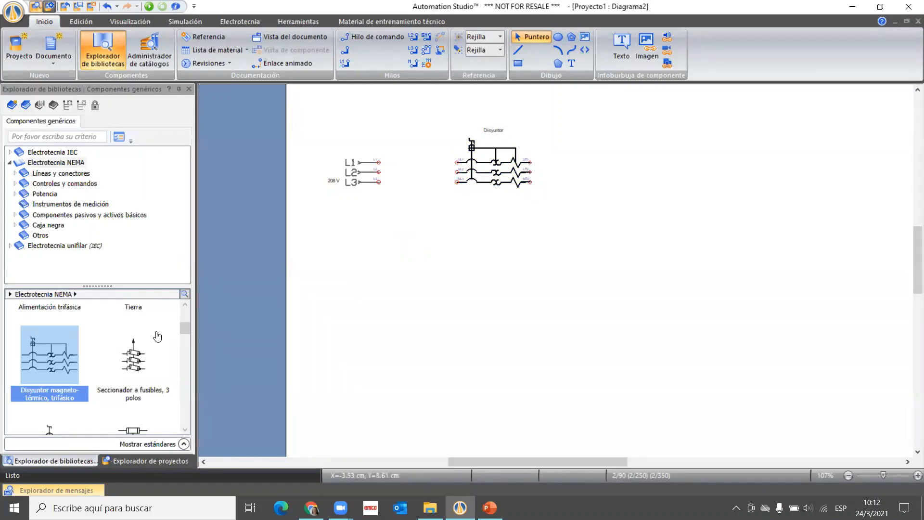
# Place a Contacto NA tripolar de un contactor well right of the breaker and a Motor asincrónico a jaula de ardilla trifásico CA below right of it
pyautogui.scroll(-4, 125, 339)
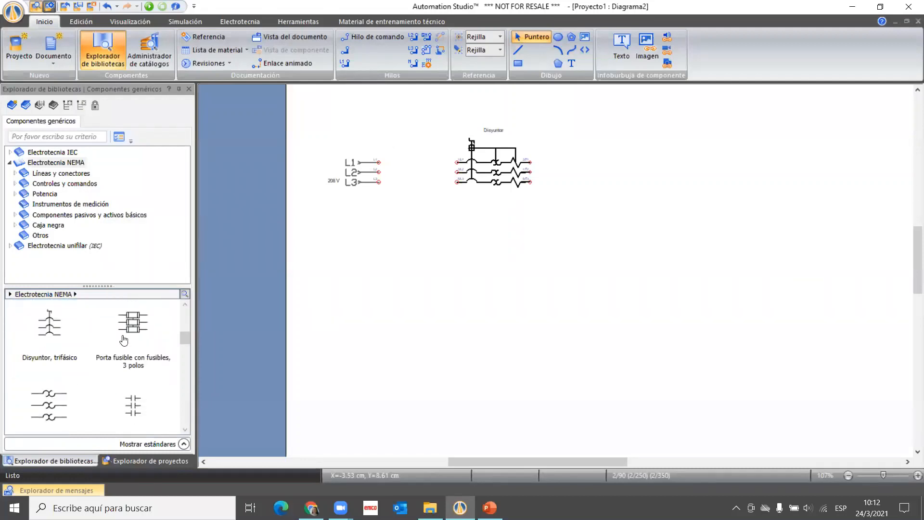
pyautogui.moveTo(136, 380); pyautogui.dragTo(731, 158)
pyautogui.moveTo(582, 461); pyautogui.dragTo(629, 461)
pyautogui.scroll(-3, 135, 357)
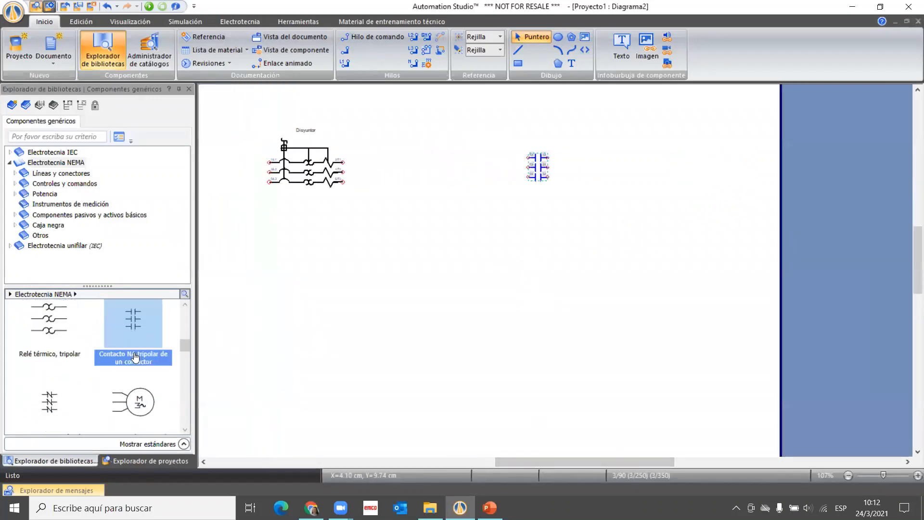
pyautogui.scroll(-1, 135, 358)
pyautogui.click(136, 379)
pyautogui.moveTo(136, 380); pyautogui.dragTo(680, 211)
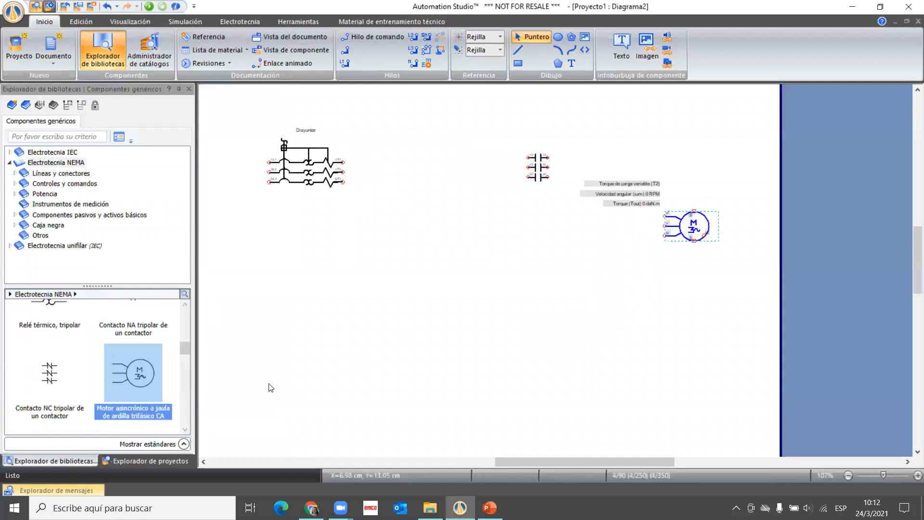
# Place a Transformador monofásico con dos devanados below and between the breaker and the three-pole contact
pyautogui.scroll(-2, 91, 398)
pyautogui.scroll(-1, 96, 392)
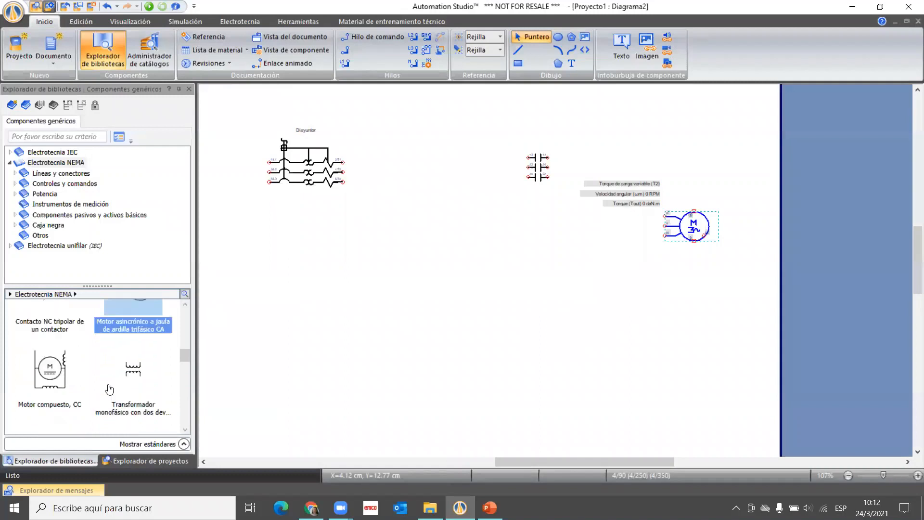
pyautogui.moveTo(133, 373); pyautogui.dragTo(452, 225)
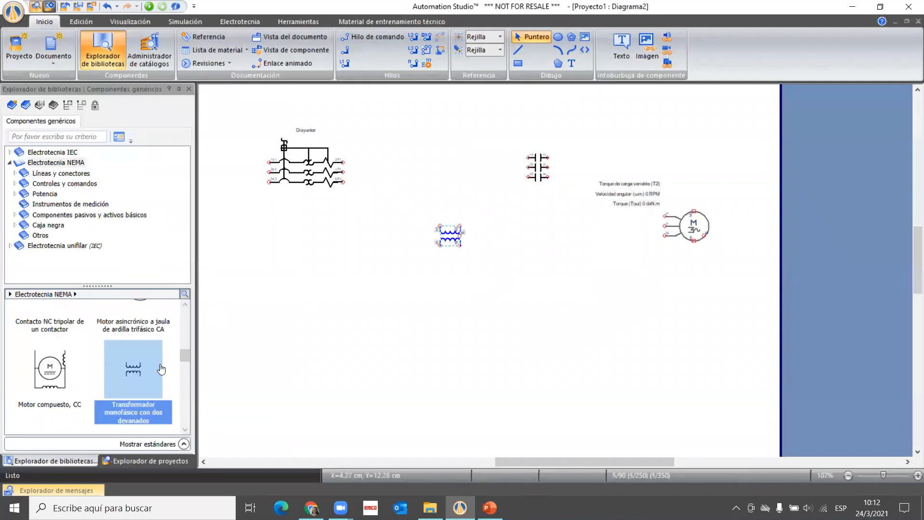
# Place an Interruptor tipo Pulsador con contacto NA con retorno automático below the transformer and give it the alias S2
pyautogui.scroll(-1, 133, 374)
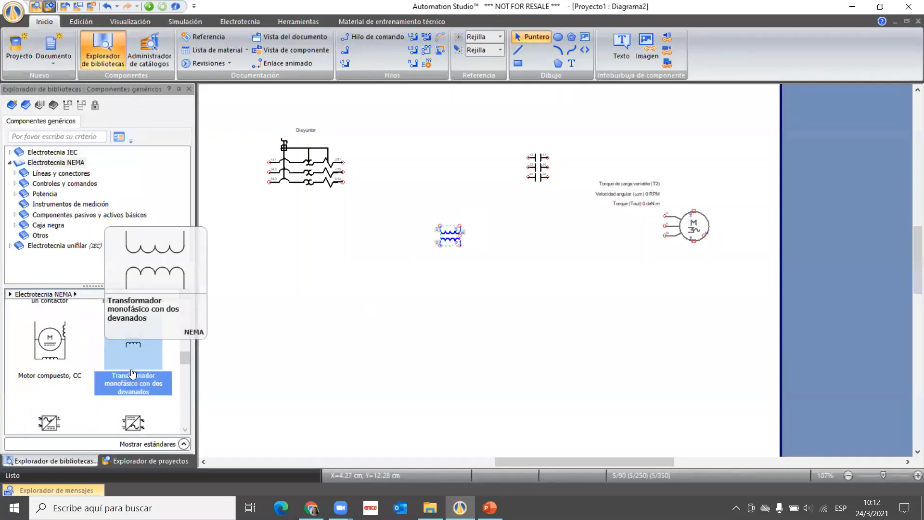
pyautogui.scroll(-4, 133, 374)
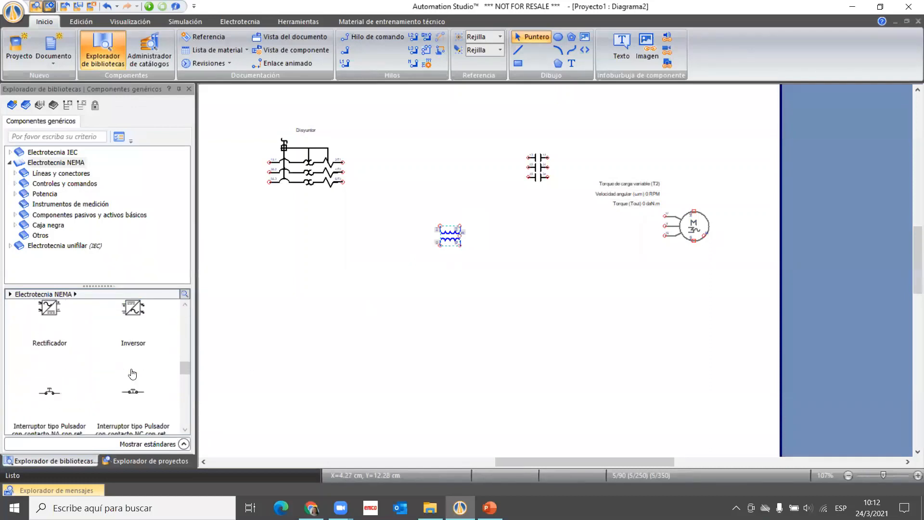
pyautogui.scroll(-1, 133, 374)
pyautogui.moveTo(49, 366)
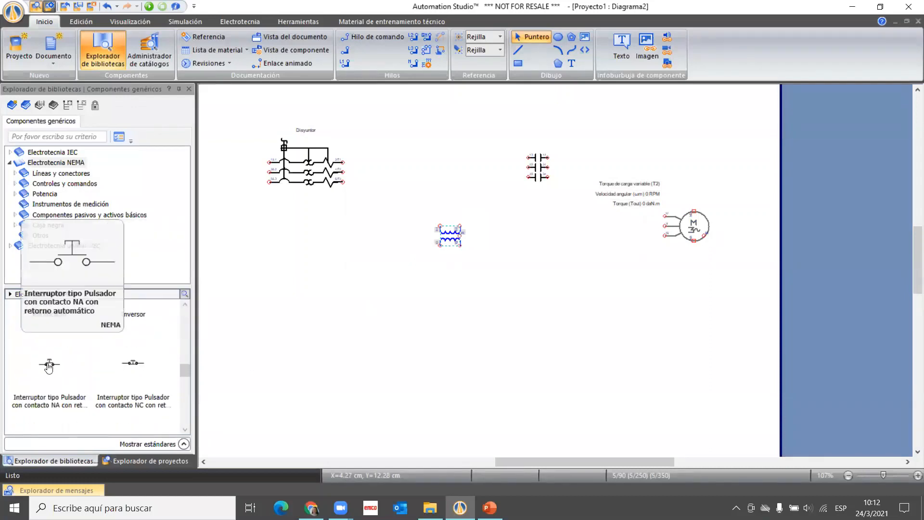
pyautogui.moveTo(49, 366); pyautogui.dragTo(410, 330)
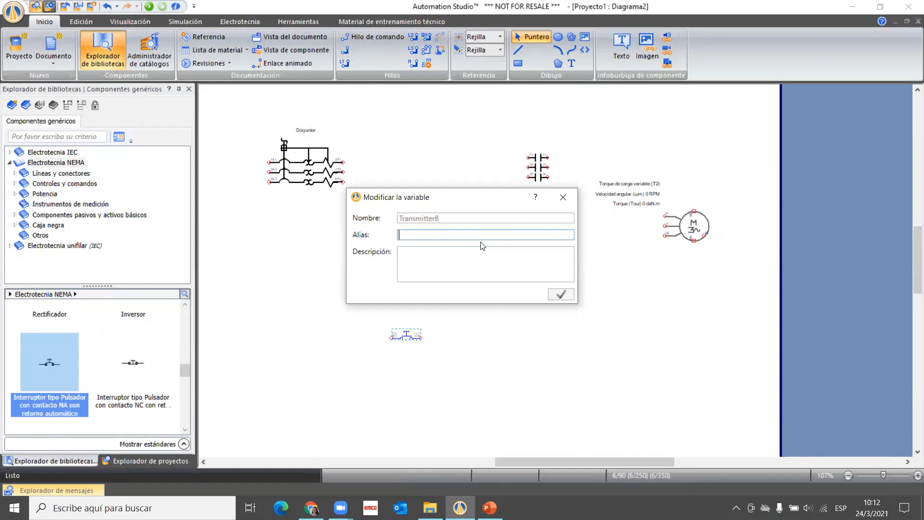
pyautogui.write('S2')
pyautogui.click(558, 292)
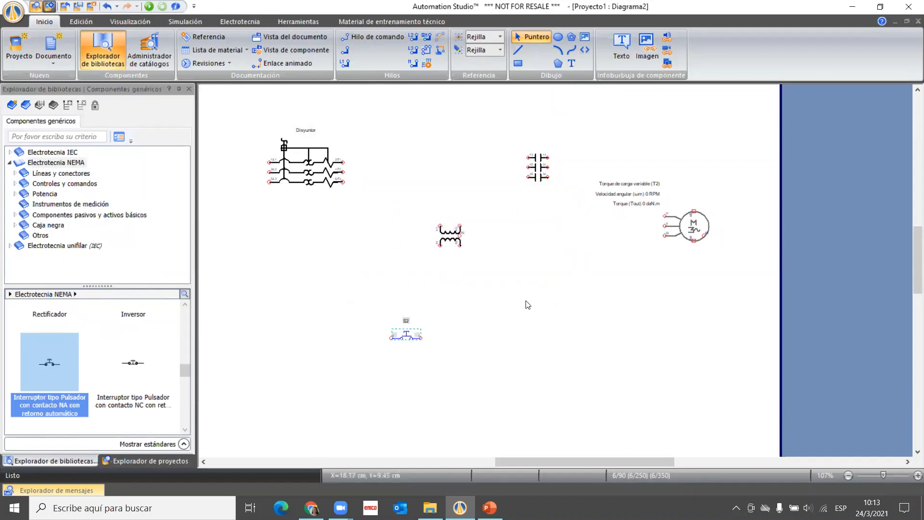
# Place an Interruptor tipo Pulsador con contacto NC con retorno automático to the right of pushbutton S2, with the alias S1
pyautogui.moveTo(132, 365)
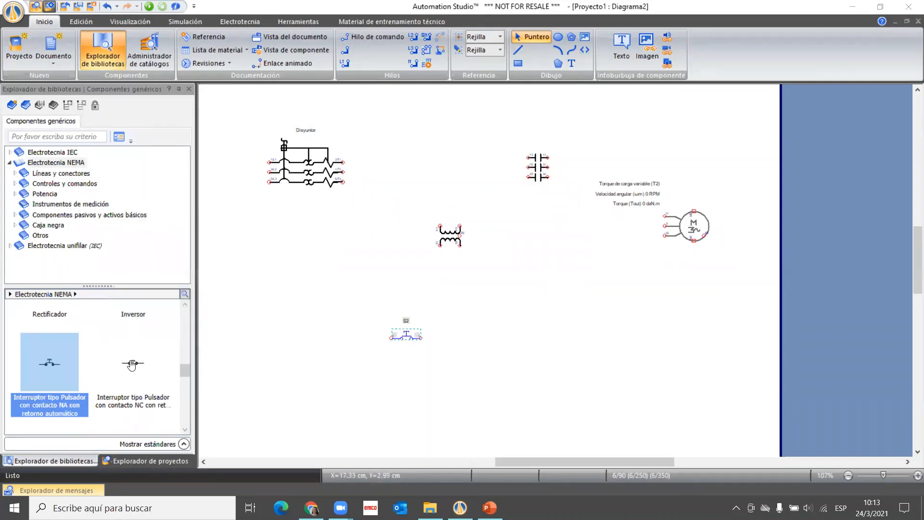
pyautogui.moveTo(132, 365); pyautogui.dragTo(492, 337)
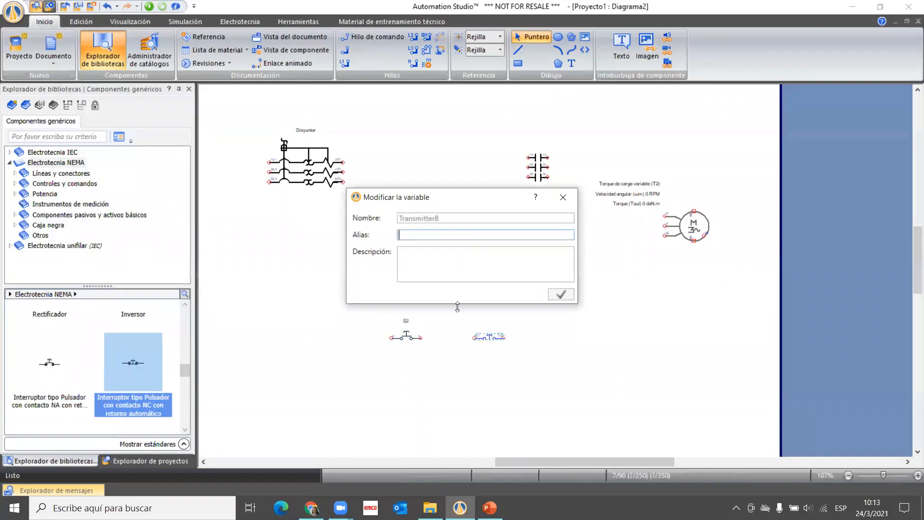
pyautogui.write('S1')
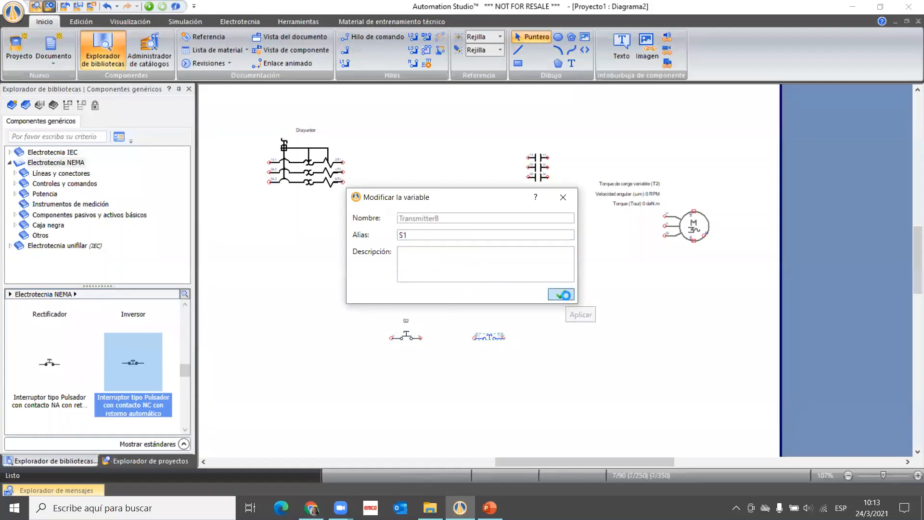
pyautogui.click(562, 295)
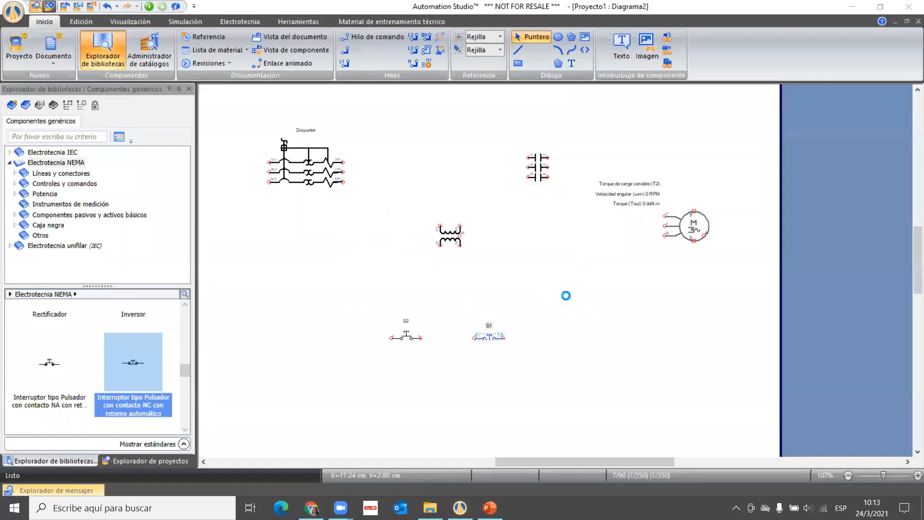
pyautogui.click(483, 399)
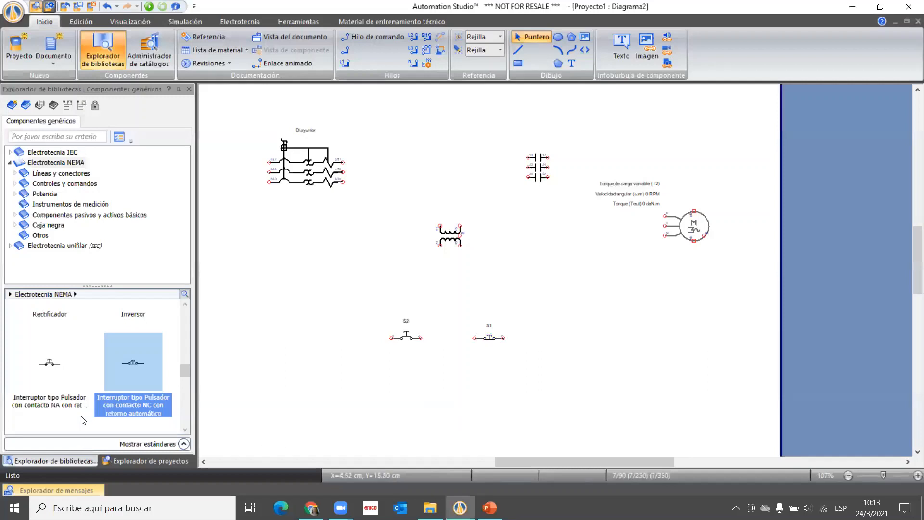
# Place a Bobina de relé, CC/CA to the right of pushbutton S1 and give it the alias KM1
pyautogui.scroll(-5, 81, 411)
pyautogui.scroll(-1, 81, 409)
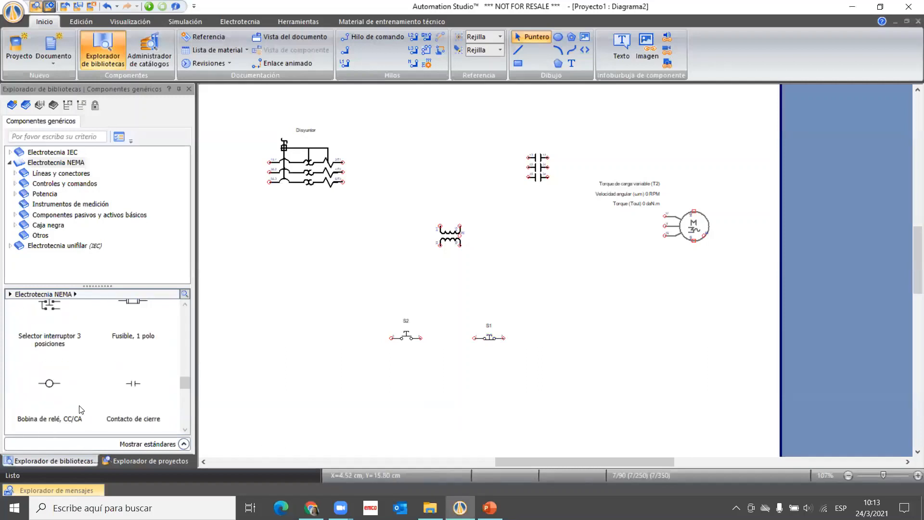
pyautogui.moveTo(52, 386); pyautogui.dragTo(573, 337)
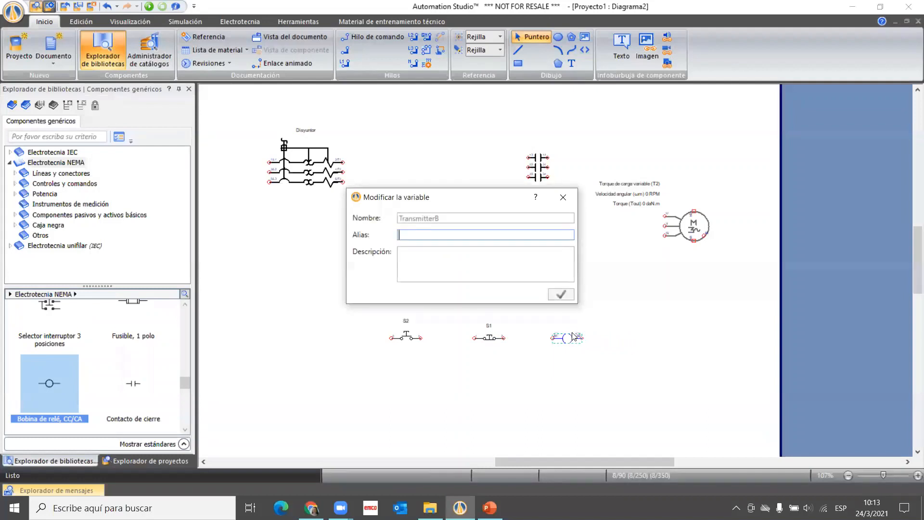
pyautogui.write('KM1')
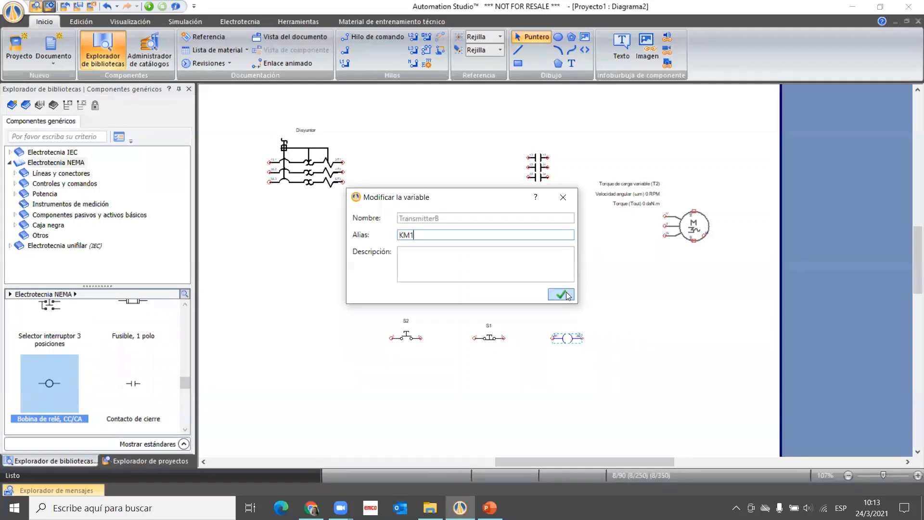
pyautogui.click(566, 295)
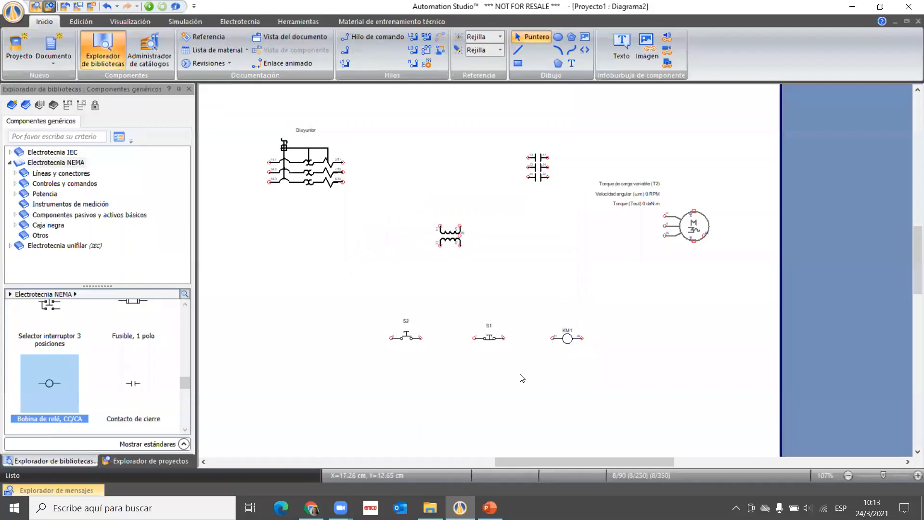
# Place two Tierra symbols, one just right of the transformer and one below right of the motor
pyautogui.scroll(10, 118, 373)
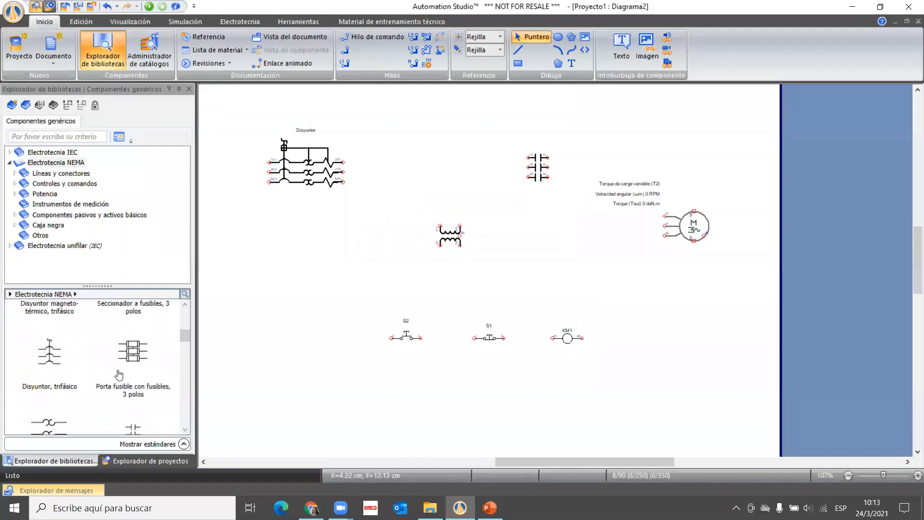
pyautogui.scroll(1, 119, 375)
pyautogui.moveTo(133, 390); pyautogui.dragTo(490, 244)
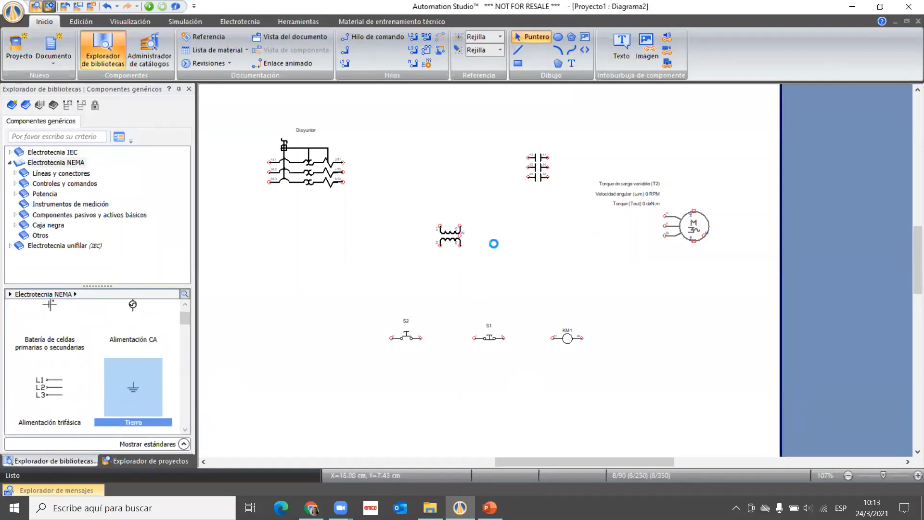
pyautogui.moveTo(151, 383); pyautogui.dragTo(733, 248)
pyautogui.click(583, 286)
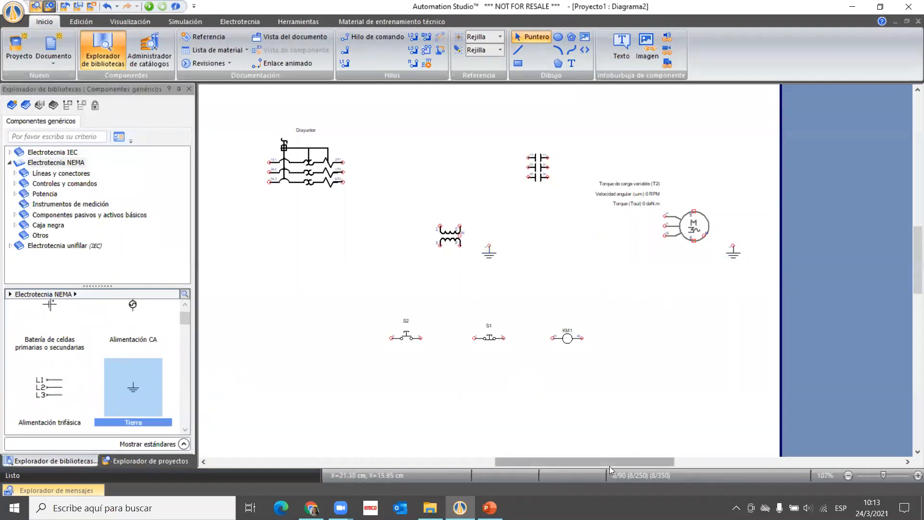
pyautogui.moveTo(607, 463); pyautogui.dragTo(582, 459)
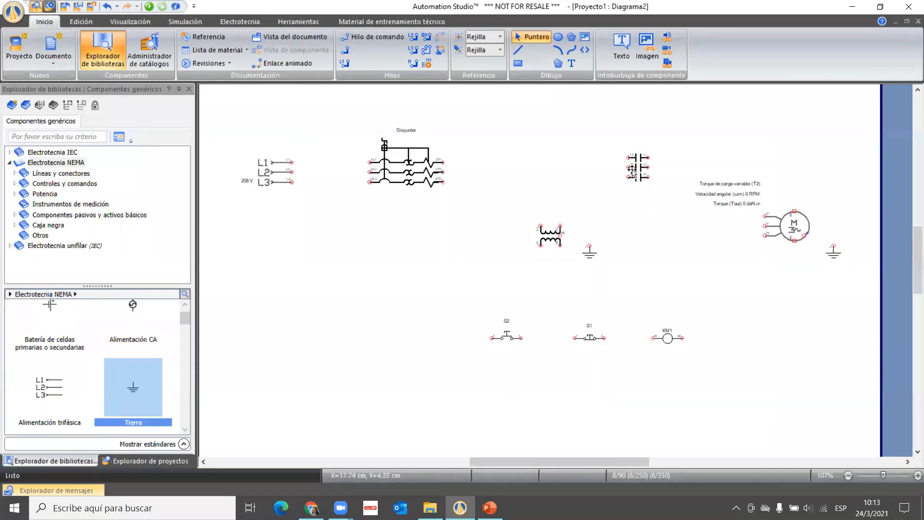
# Move the three-pole contactor to the left, and shift the transformer together with its ground symbol to the left as well
pyautogui.moveTo(633, 171); pyautogui.dragTo(603, 178)
pyautogui.moveTo(610, 275)
pyautogui.mouseDown()
pyautogui.moveTo(535, 214)
pyautogui.moveTo(532, 231)
pyautogui.moveTo(512, 232)
pyautogui.mouseUp()
pyautogui.click(627, 261)
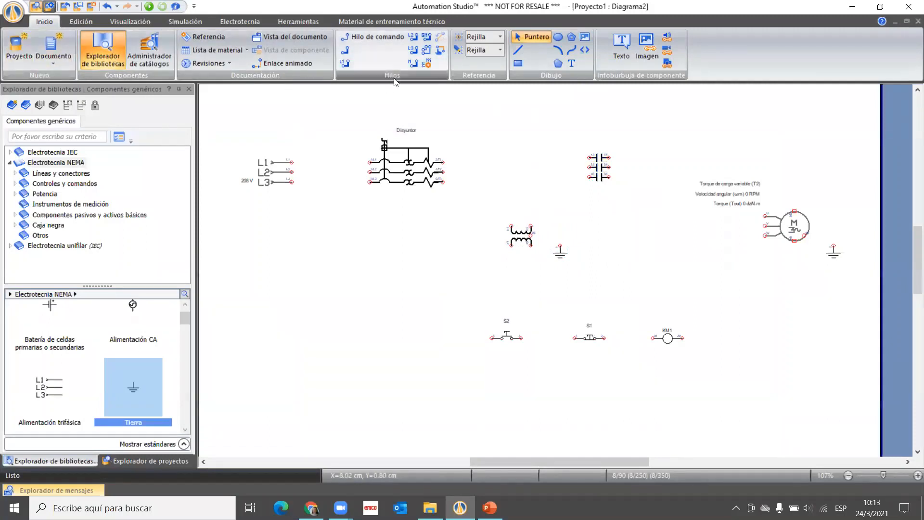
# Configure the polyphase wire to use the standard L1L2L3 set
pyautogui.click(426, 51)
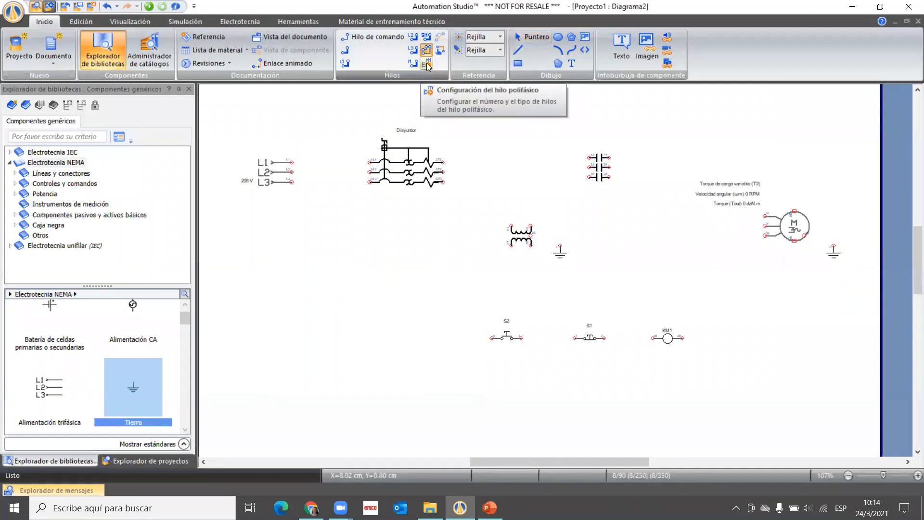
pyautogui.click(427, 65)
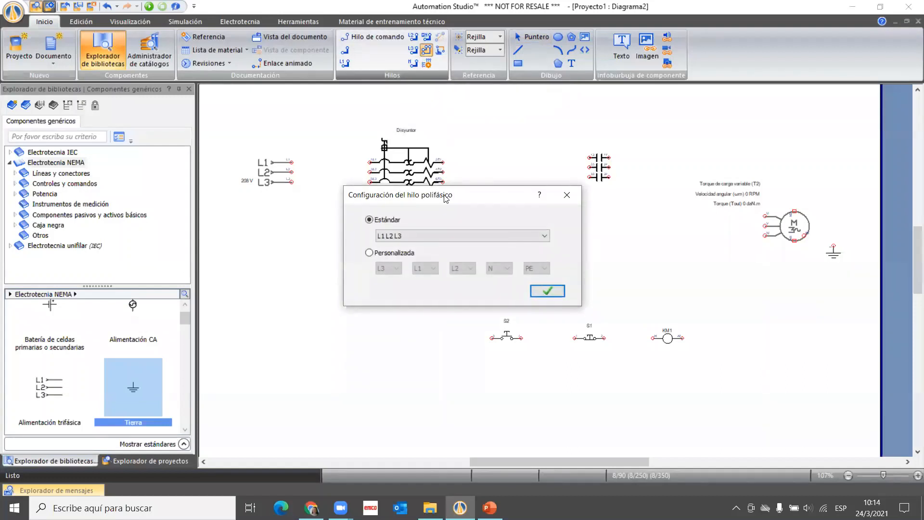
pyautogui.moveTo(447, 195); pyautogui.dragTo(467, 153)
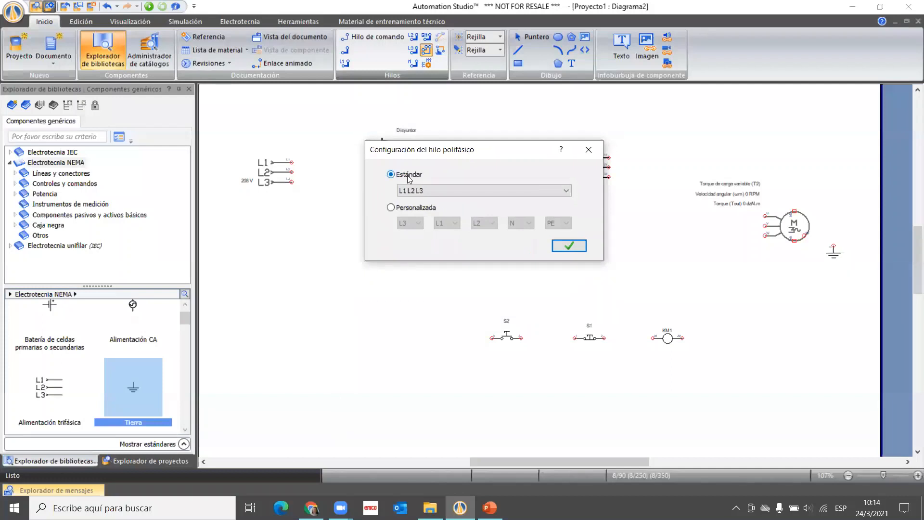
pyautogui.click(431, 190)
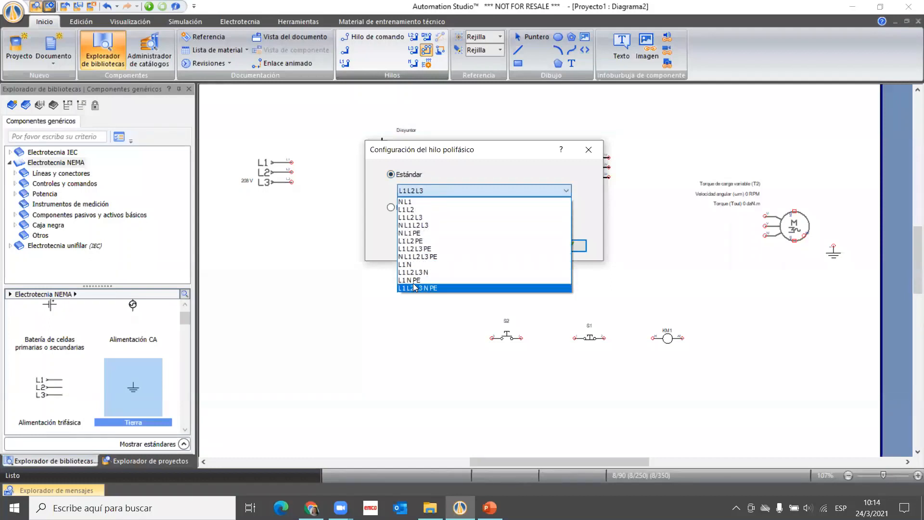
pyautogui.click(414, 218)
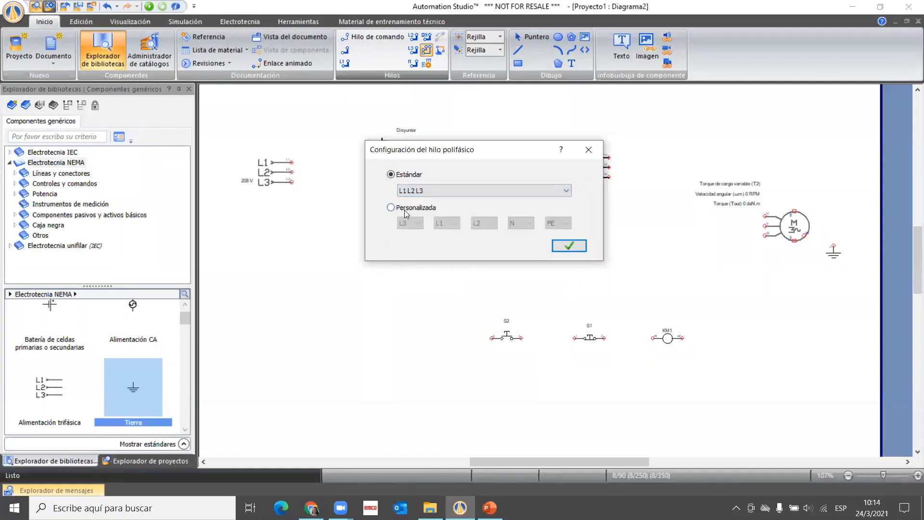
pyautogui.click(390, 208)
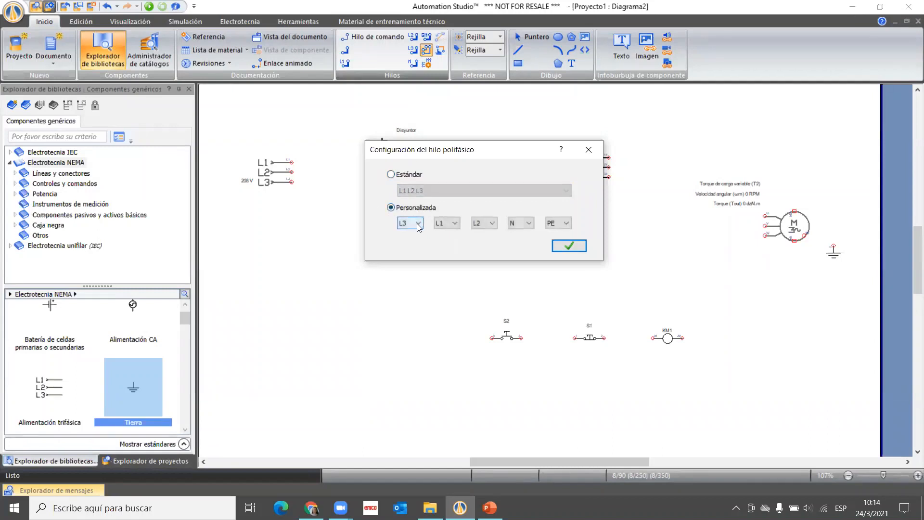
pyautogui.click(418, 225)
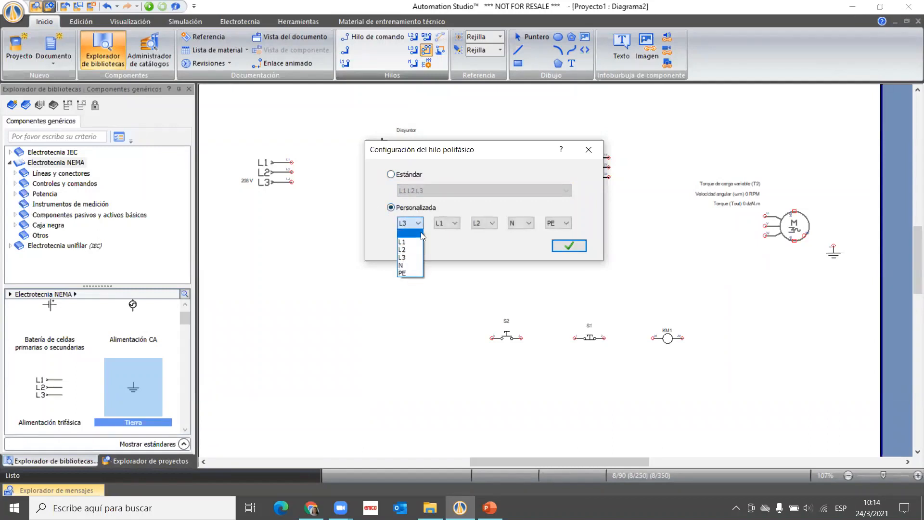
pyautogui.click(421, 221)
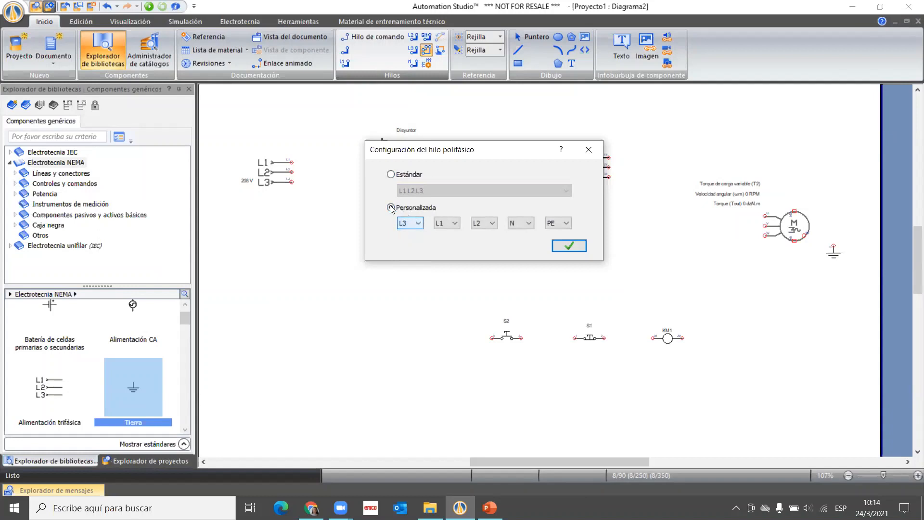
pyautogui.click(391, 175)
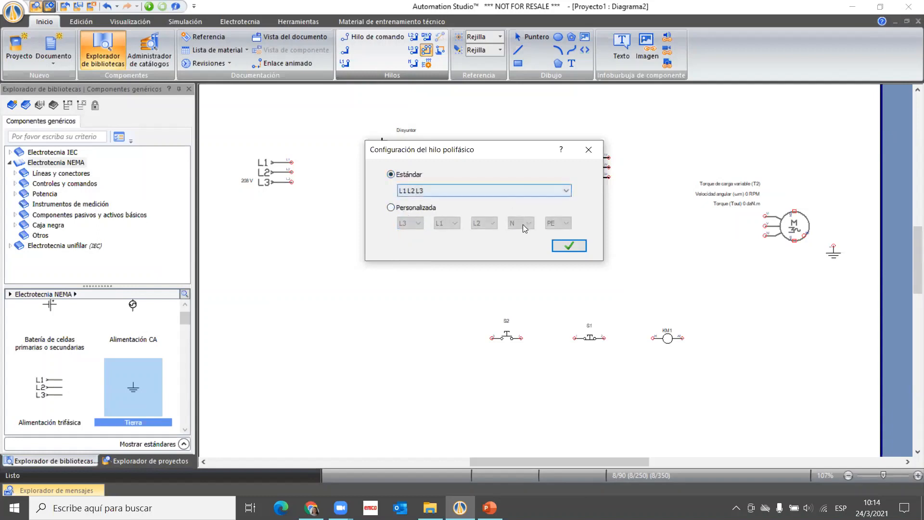
pyautogui.click(563, 247)
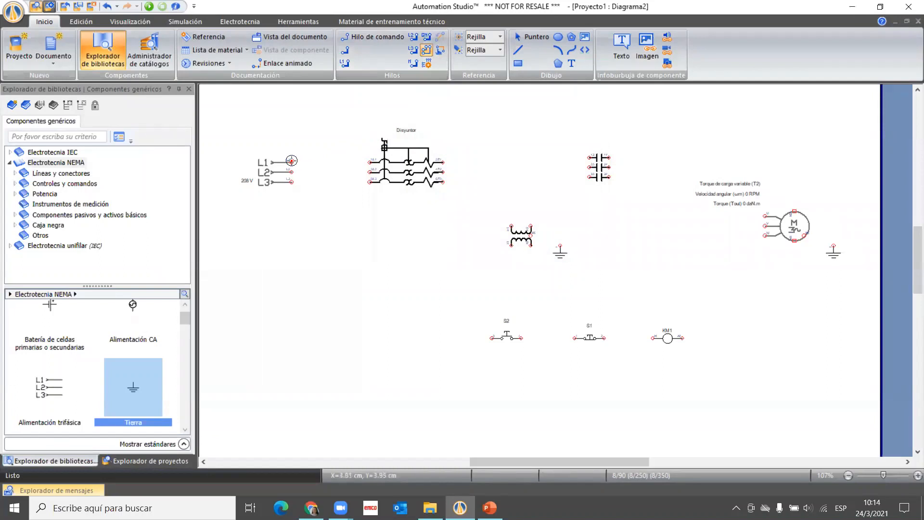
# Wire the three phases from the supply through the breaker to the contactor, lining up the contactor with the phase lines
pyautogui.moveTo(292, 160); pyautogui.dragTo(368, 161)
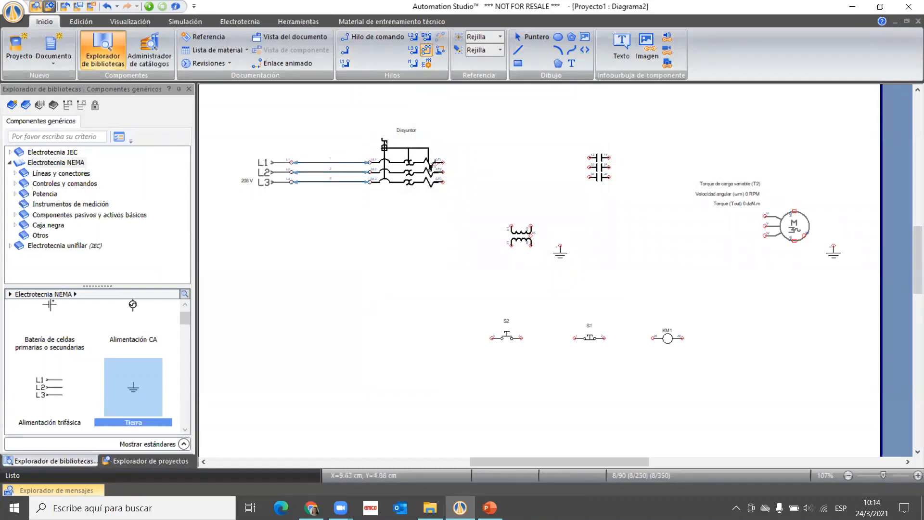
pyautogui.moveTo(456, 164); pyautogui.dragTo(597, 162)
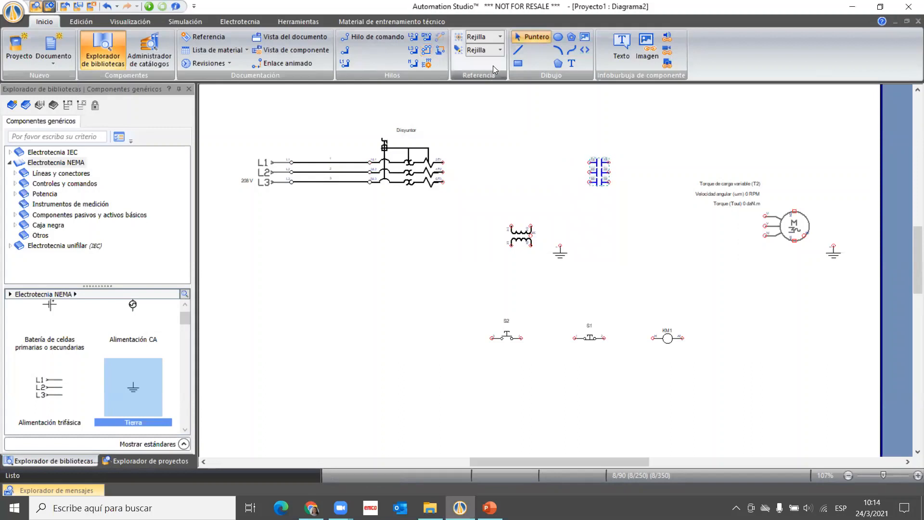
pyautogui.click(427, 50)
pyautogui.moveTo(443, 163); pyautogui.dragTo(589, 161)
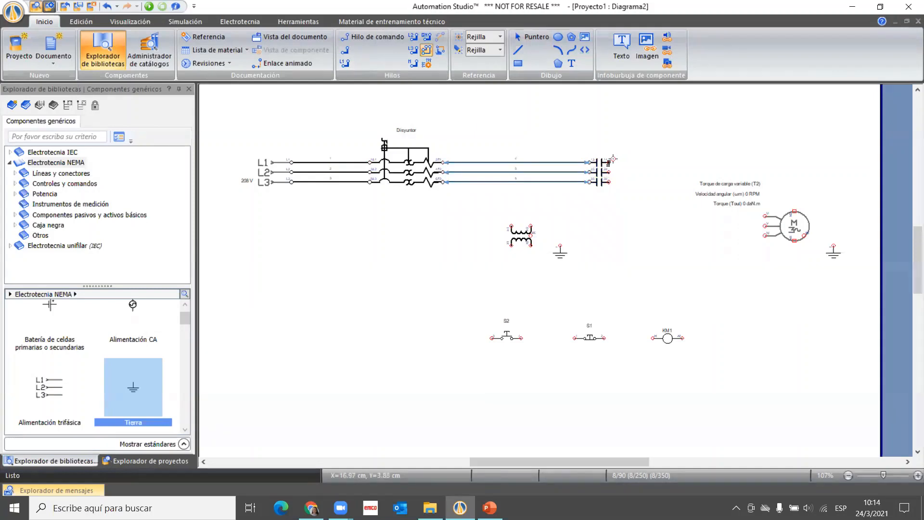
# Run a polyphase wire from the contactor's three outputs to the motor's three terminals
pyautogui.moveTo(609, 163)
pyautogui.mouseDown()
pyautogui.moveTo(694, 181)
pyautogui.moveTo(721, 230)
pyautogui.moveTo(679, 230)
pyautogui.moveTo(676, 238)
pyautogui.moveTo(766, 217)
pyautogui.mouseUp()
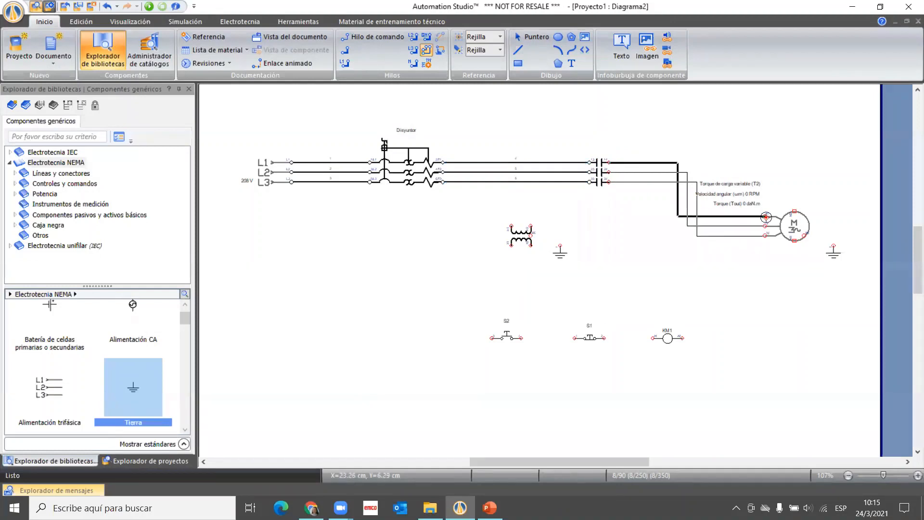
pyautogui.click(766, 217)
pyautogui.press('Escape')
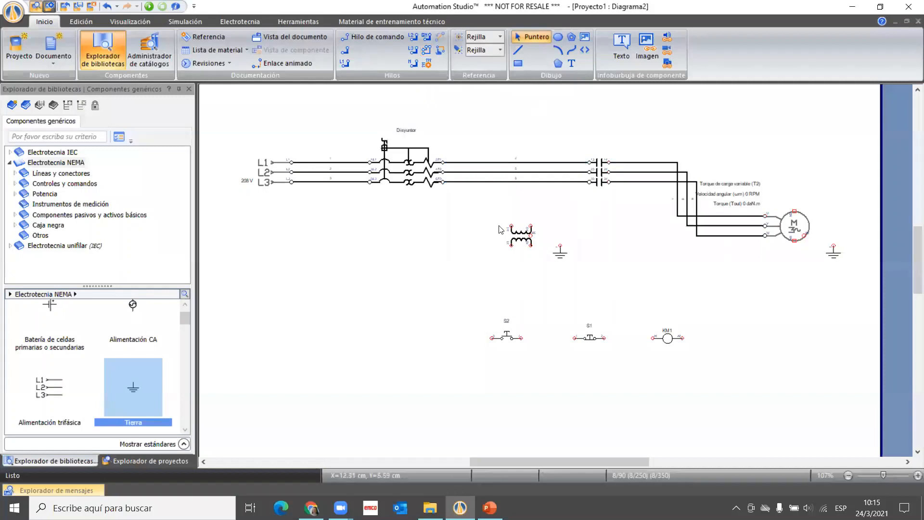
# Connect the transformer and the motor to their adjacent ground symbols with PE wires
pyautogui.click(427, 38)
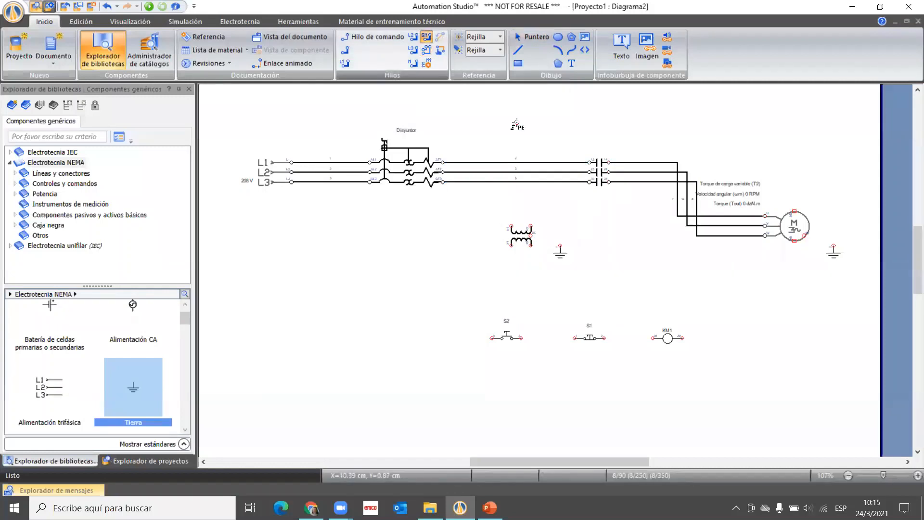
pyautogui.click(560, 246)
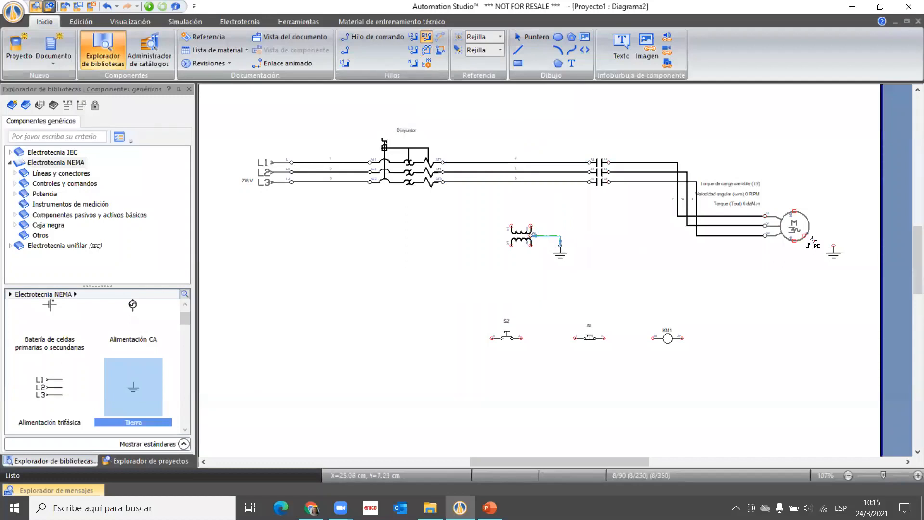
pyautogui.moveTo(806, 236); pyautogui.dragTo(833, 246)
pyautogui.press('Escape')
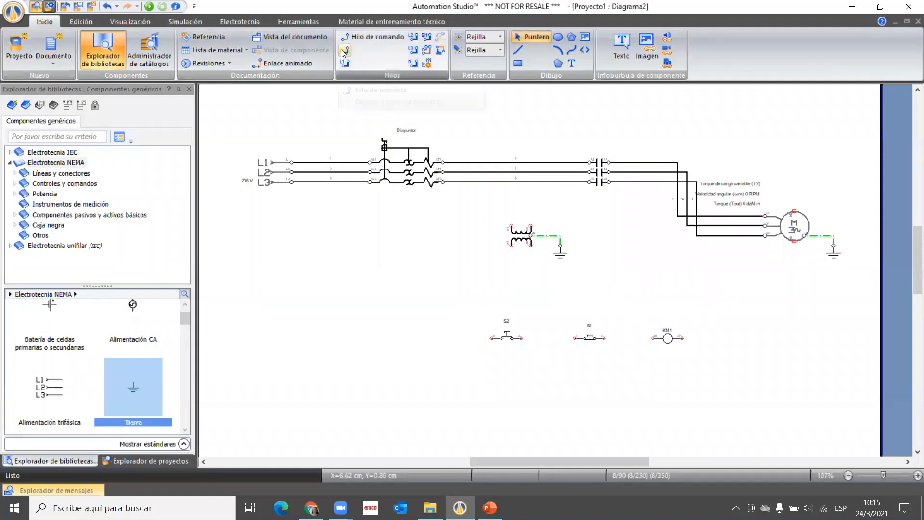
# Connect transformer primary H1 to Disyuntor:6/T3 on the L3 line and H2 to Disyuntor:2/T1 on the L1 line with power wires
pyautogui.click(344, 51)
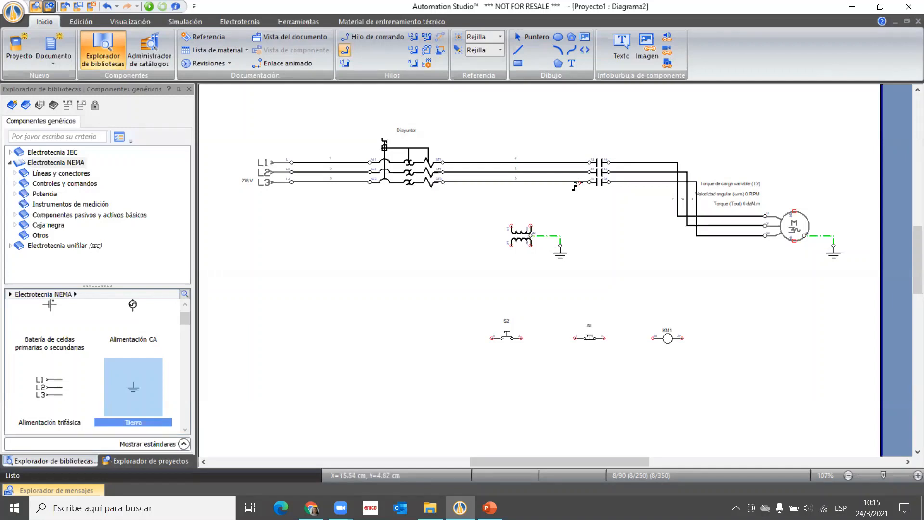
pyautogui.click(511, 182)
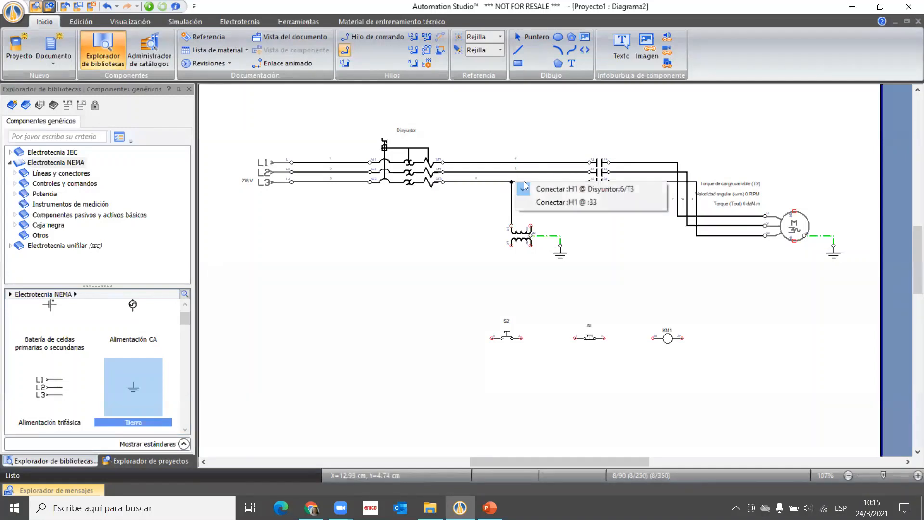
pyautogui.click(567, 189)
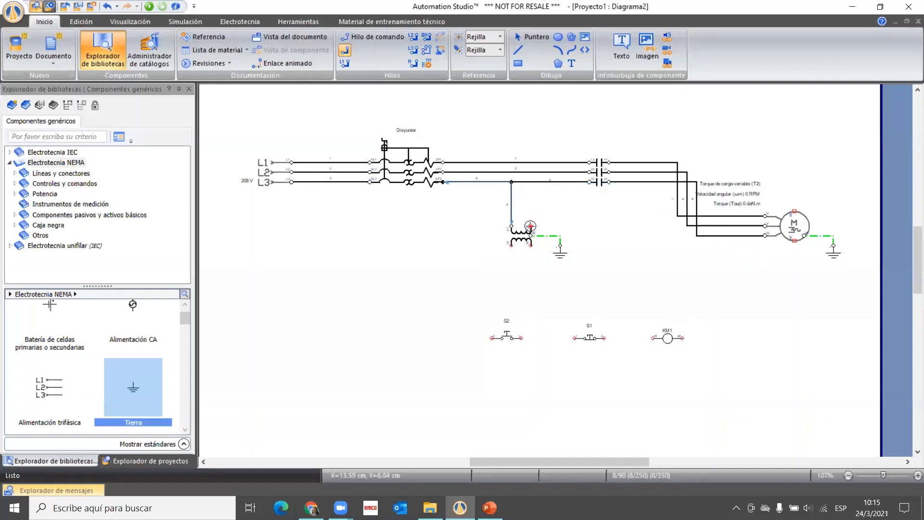
pyautogui.click(530, 227)
pyautogui.click(531, 162)
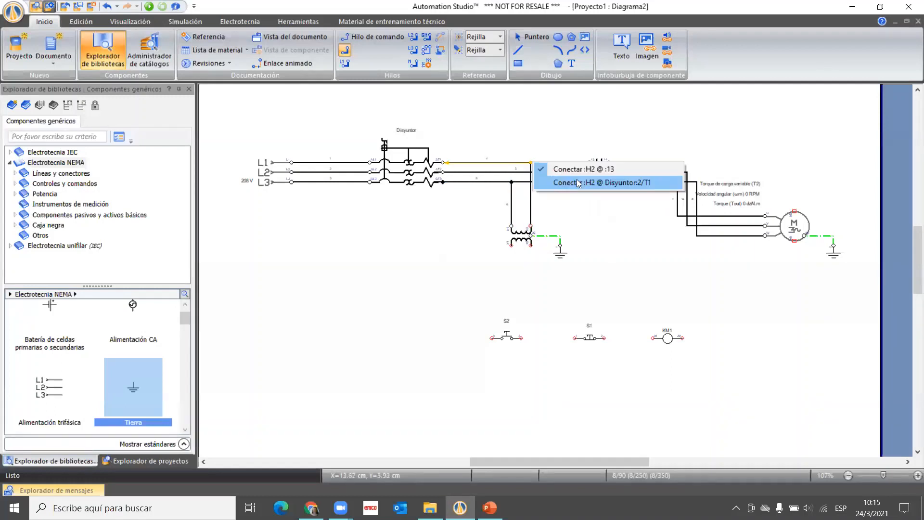
pyautogui.click(566, 186)
pyautogui.press('Escape')
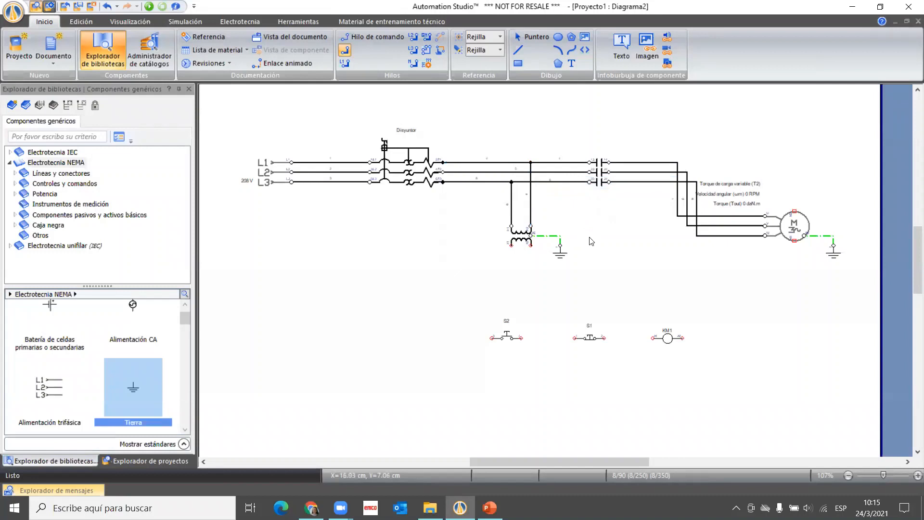
# Run a power wire from the transformer's left secondary terminal around to the left terminal of pushbutton S2
pyautogui.click(345, 52)
pyautogui.click(511, 246)
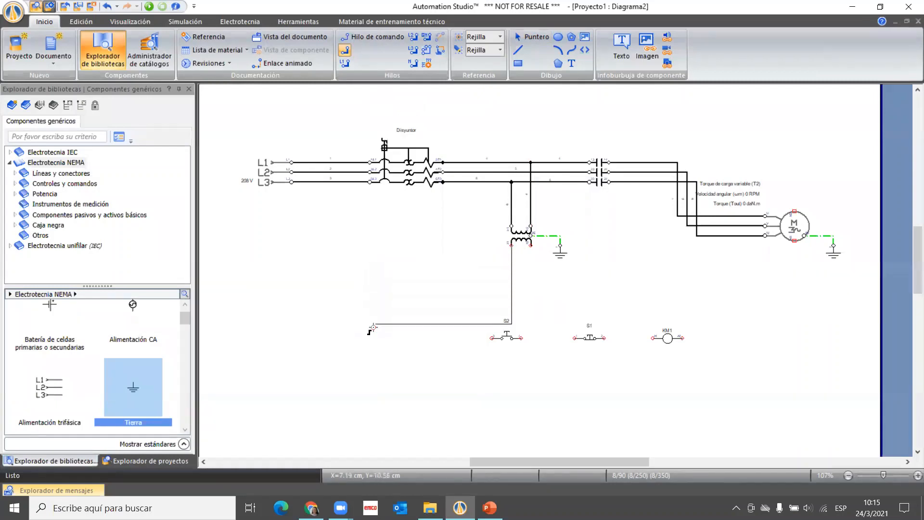
pyautogui.click(438, 341)
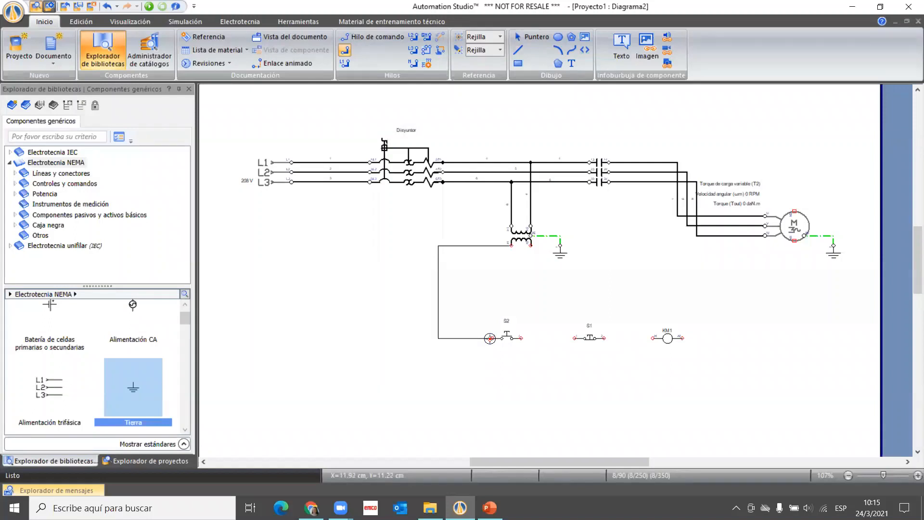
pyautogui.click(490, 339)
# Wire pushbuttons S2 and S1 and coil KM1 in series, and return the coil to the transformer's right secondary terminal
pyautogui.click(521, 338)
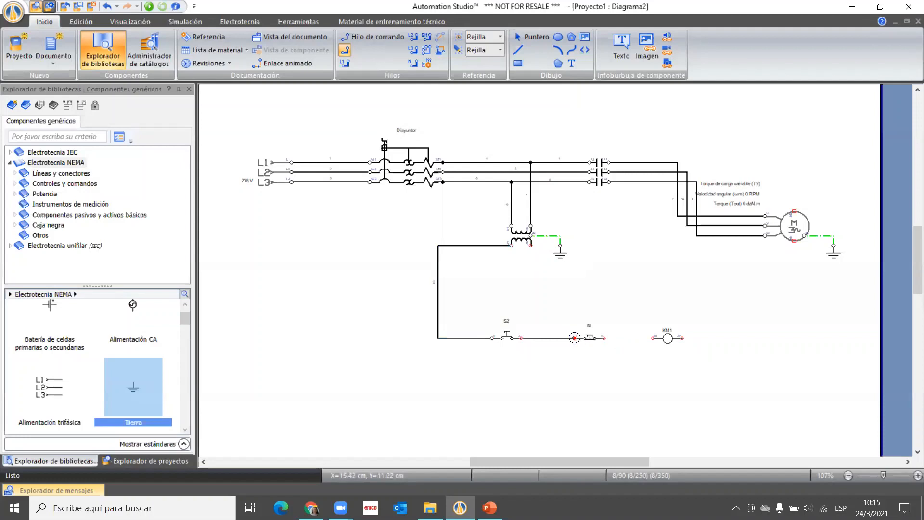
pyautogui.click(575, 338)
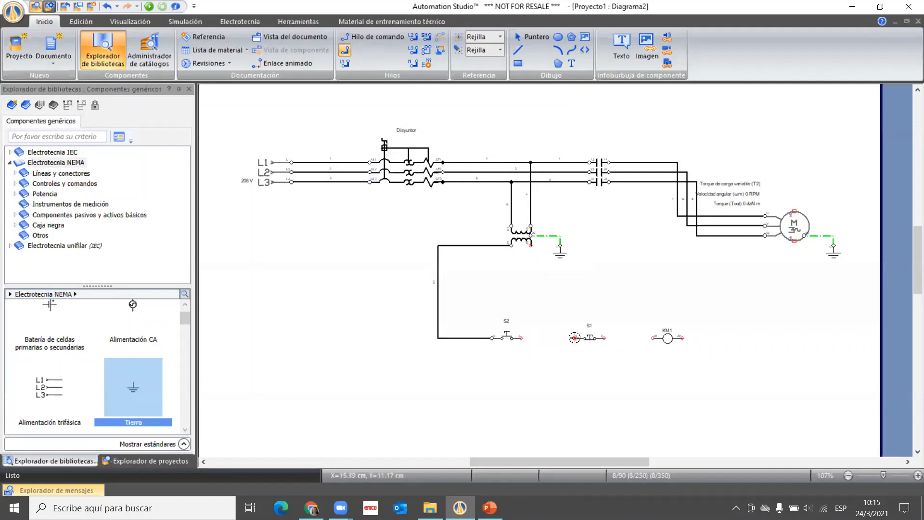
pyautogui.click(605, 338)
pyautogui.click(652, 337)
pyautogui.click(683, 339)
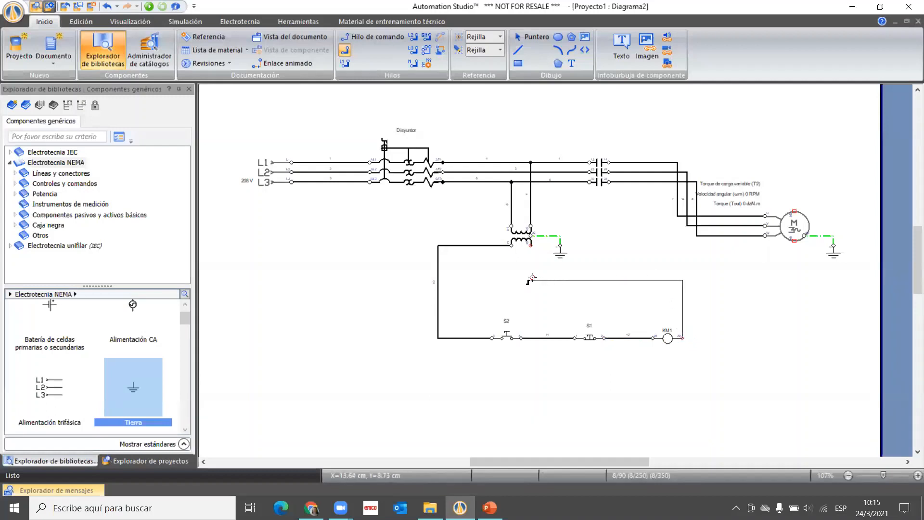
pyautogui.click(532, 246)
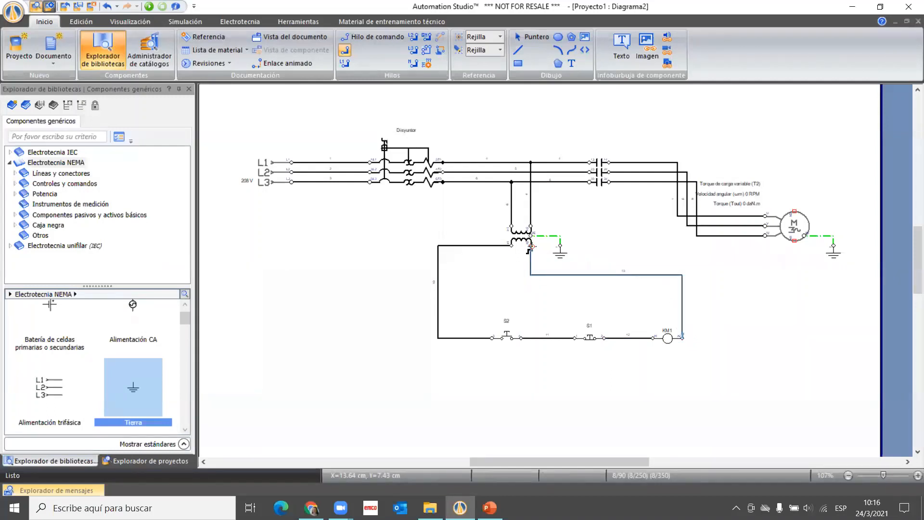
# Place a NEMA normally open contact (Contacto de cierre) just below pushbutton S2 and link it to the KM1 coil variable
pyautogui.scroll(-5, 67, 373)
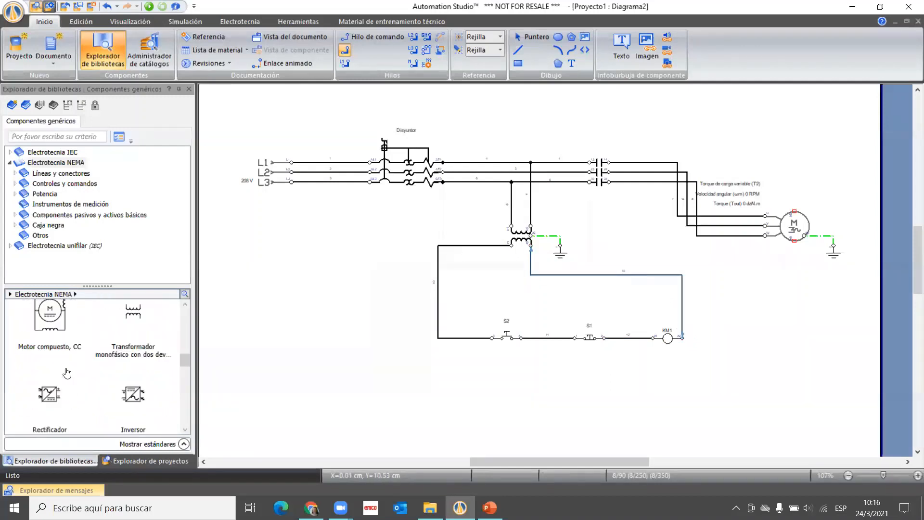
pyautogui.scroll(-5, 67, 373)
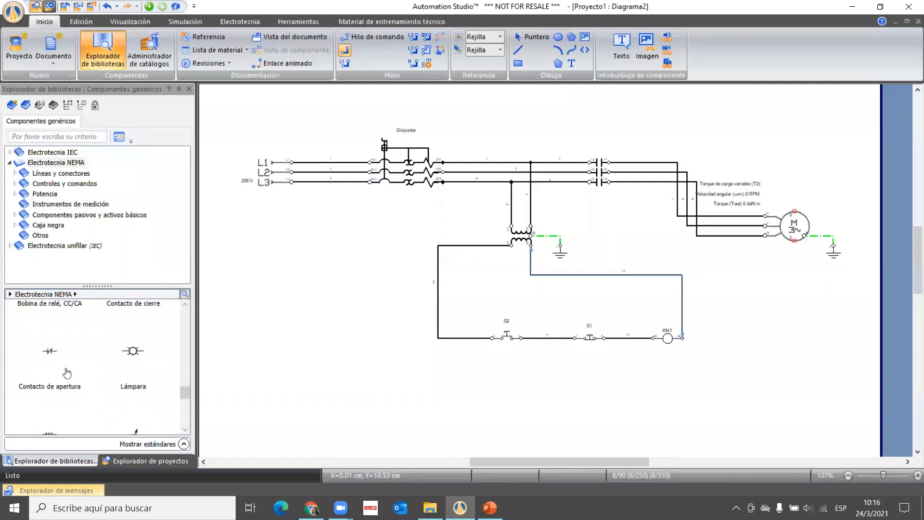
pyautogui.scroll(2, 67, 373)
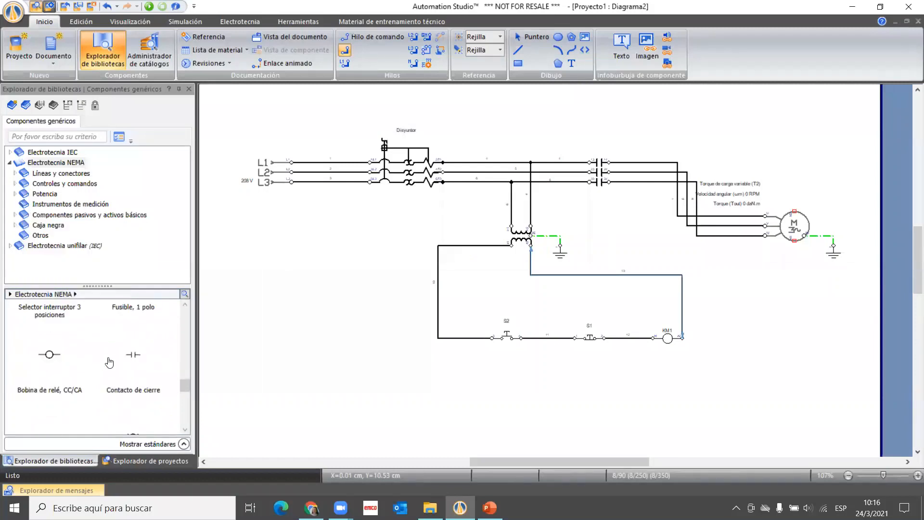
pyautogui.moveTo(134, 357); pyautogui.dragTo(514, 361)
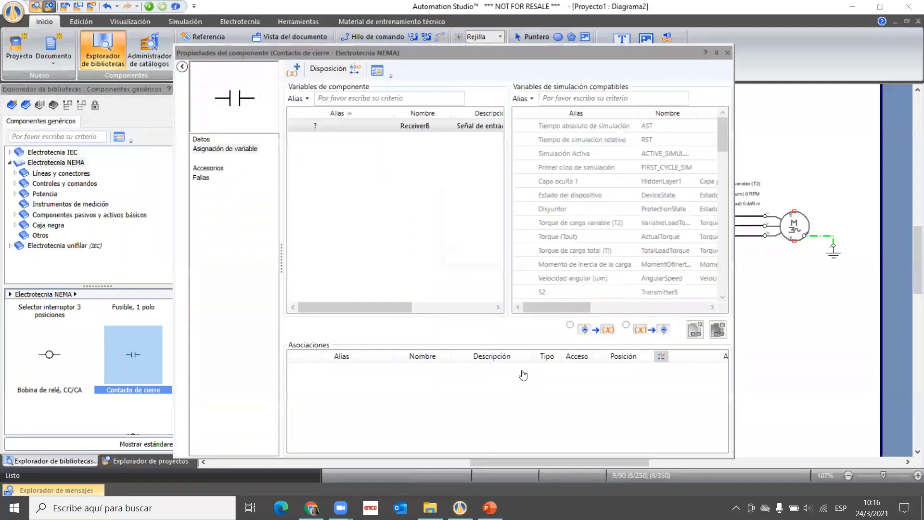
pyautogui.scroll(-10, 585, 271)
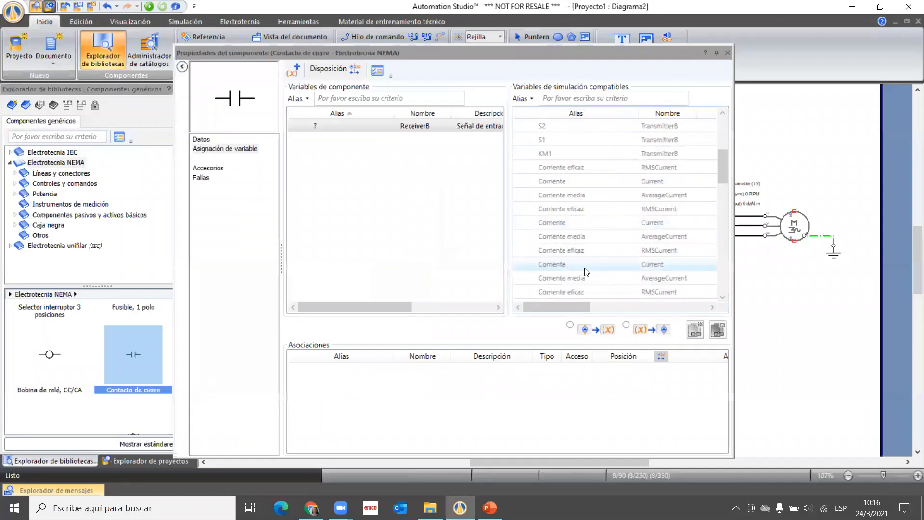
pyautogui.scroll(12, 583, 273)
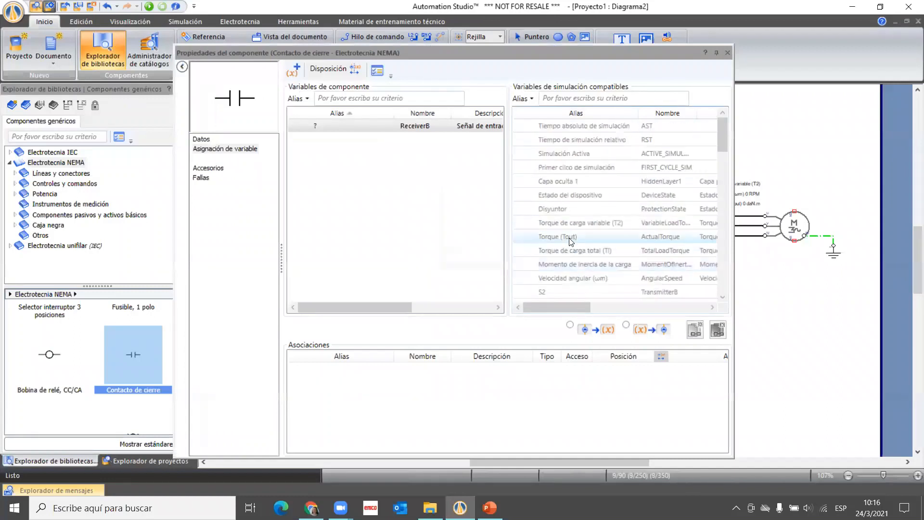
pyautogui.click(561, 101)
pyautogui.write('KM')
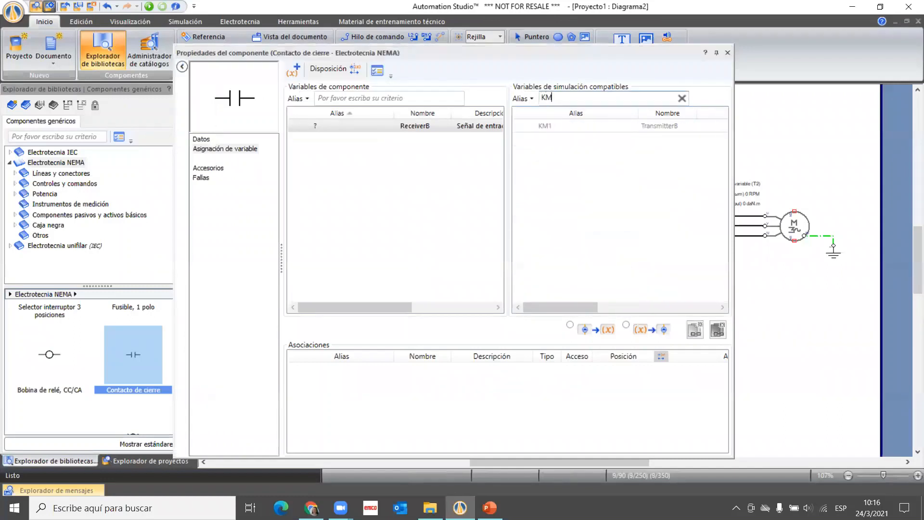
pyautogui.doubleClick(545, 126)
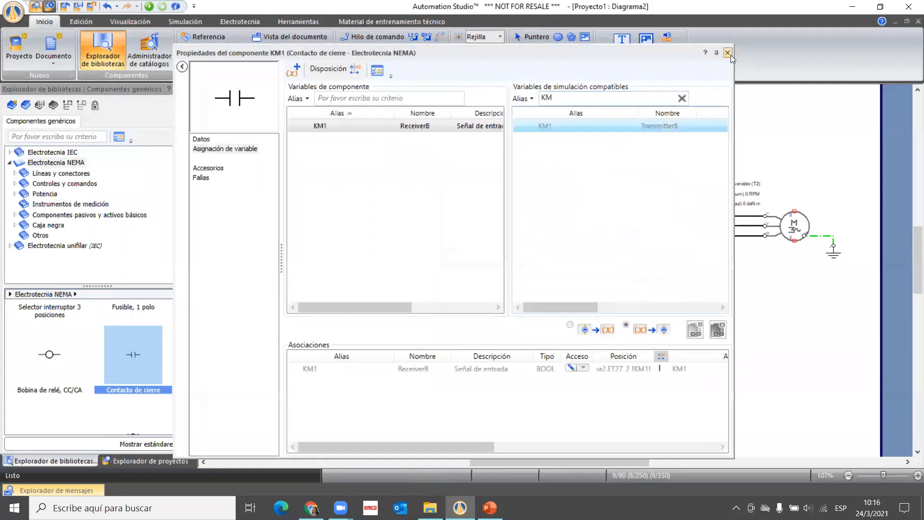
pyautogui.click(728, 52)
# Wire the auxiliary KM1 contact in parallel with pushbutton S2
pyautogui.click(615, 375)
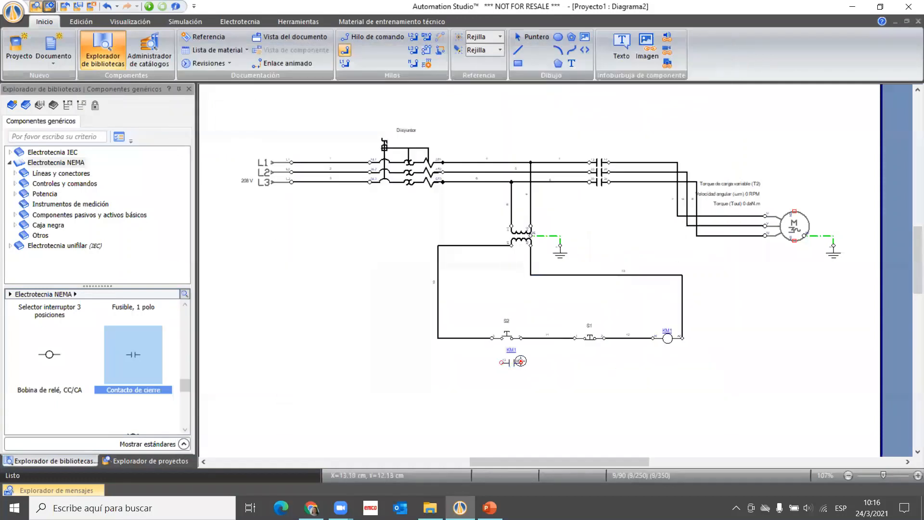
pyautogui.moveTo(520, 361); pyautogui.dragTo(491, 338)
pyautogui.press('Escape')
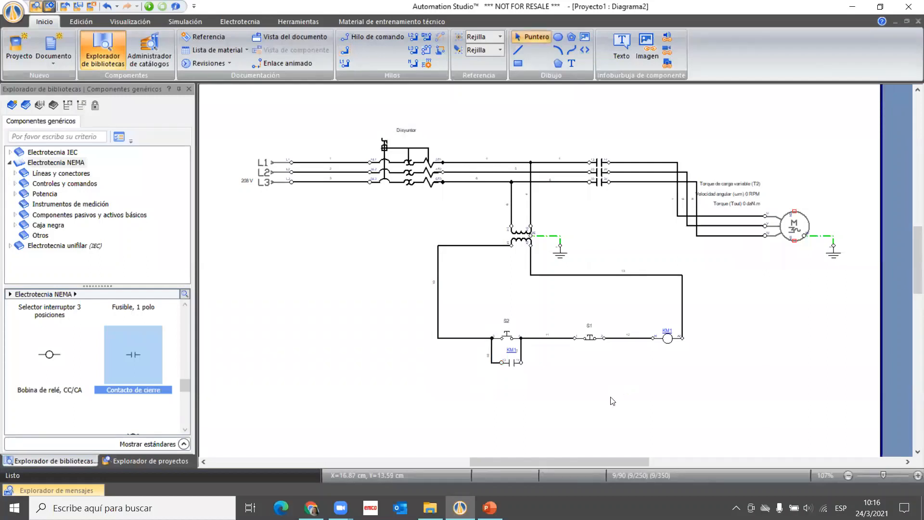
# Assign the KM1 variable to the three-pole contactor contact in the motor power circuit
pyautogui.doubleClick(601, 174)
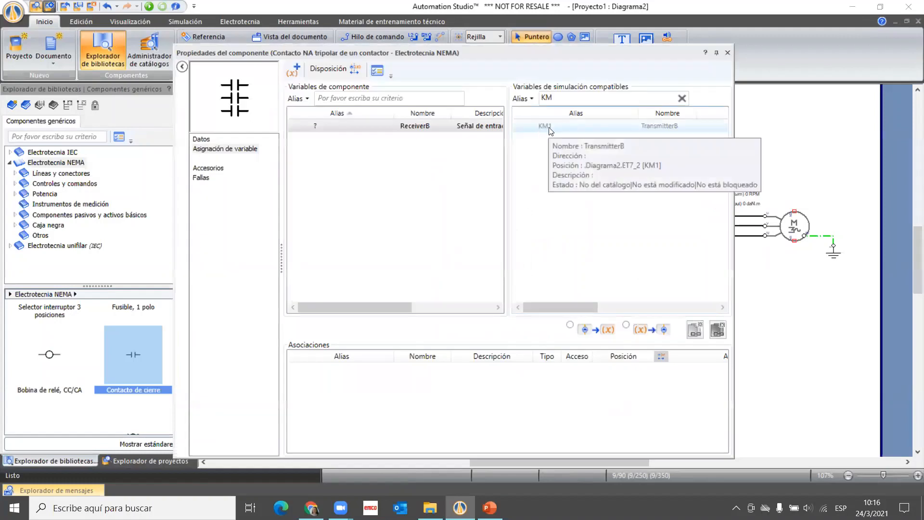
pyautogui.doubleClick(547, 127)
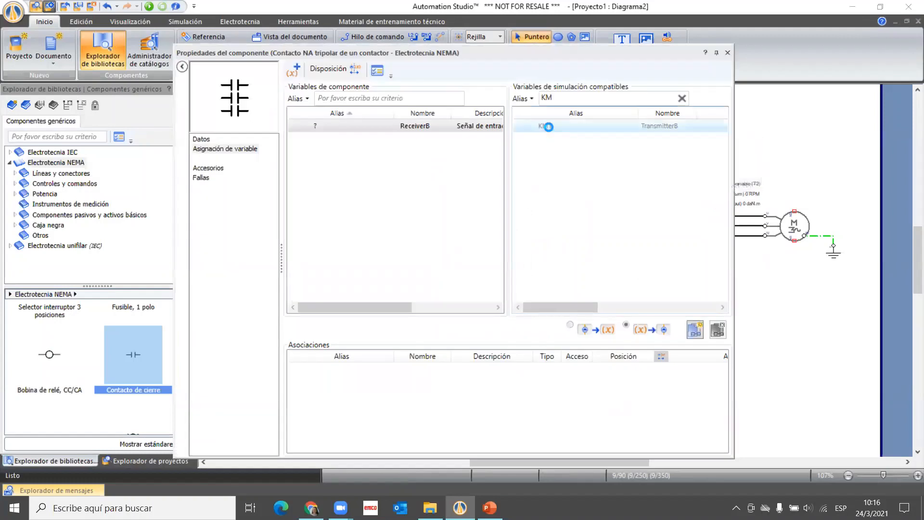
pyautogui.click(728, 52)
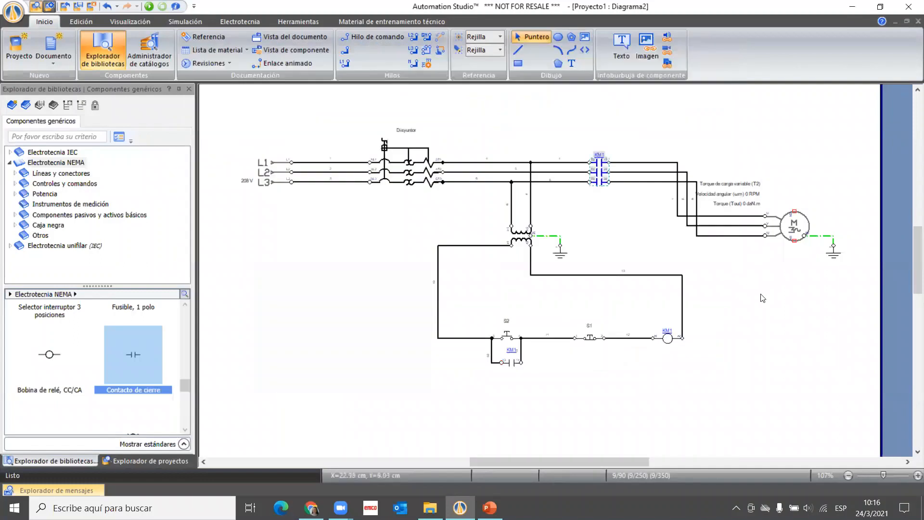
pyautogui.click(731, 358)
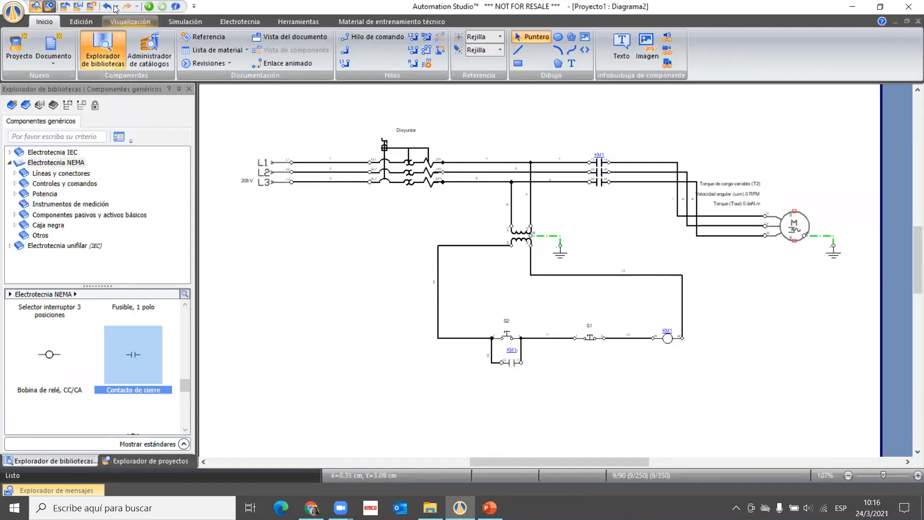
# Simulate the circuit in normal mode with the breaker closed, starting the motor with S2 and stopping it with S1
pyautogui.click(149, 6)
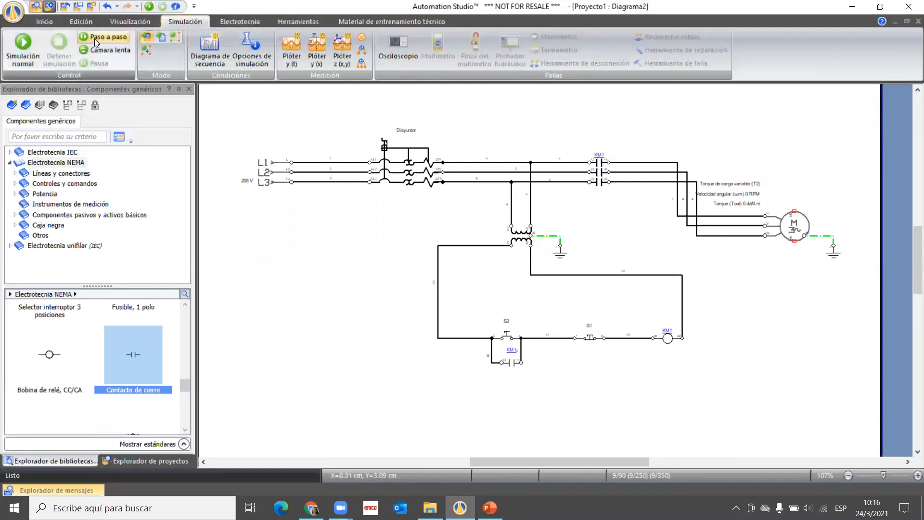
pyautogui.click(23, 53)
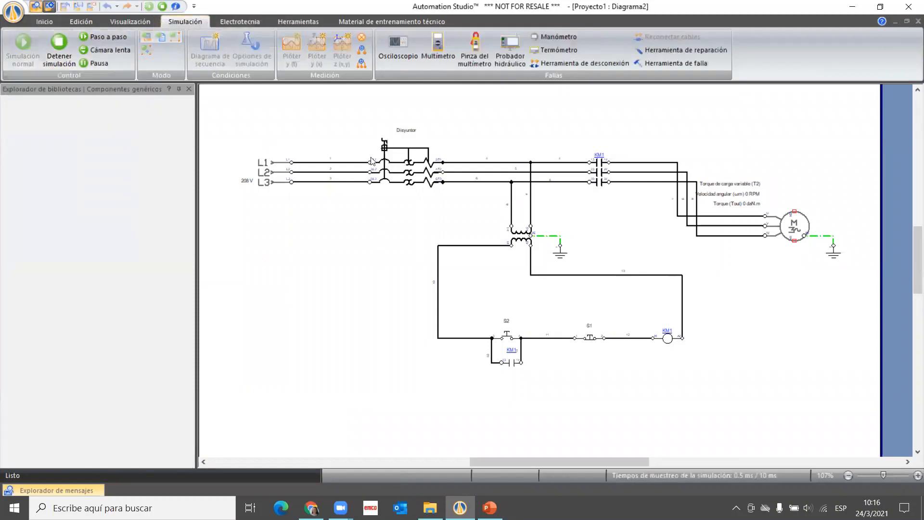
pyautogui.click(384, 148)
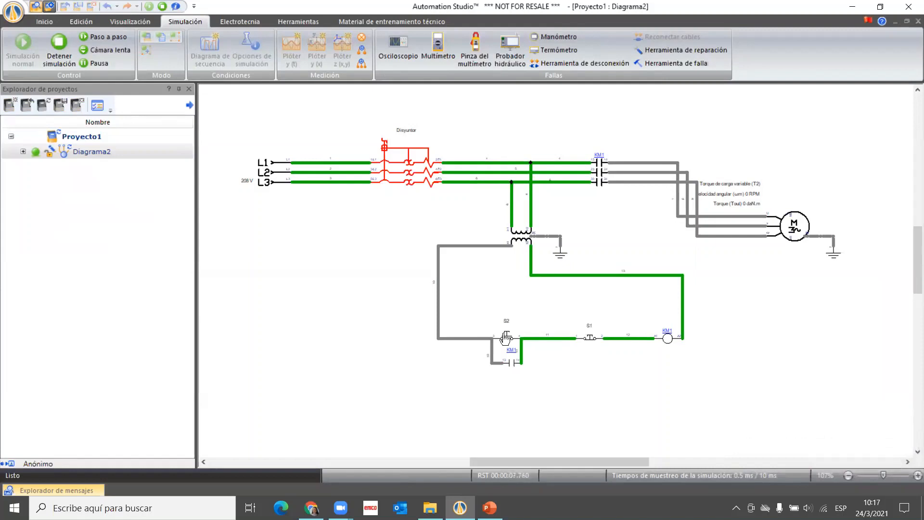
pyautogui.click(506, 338)
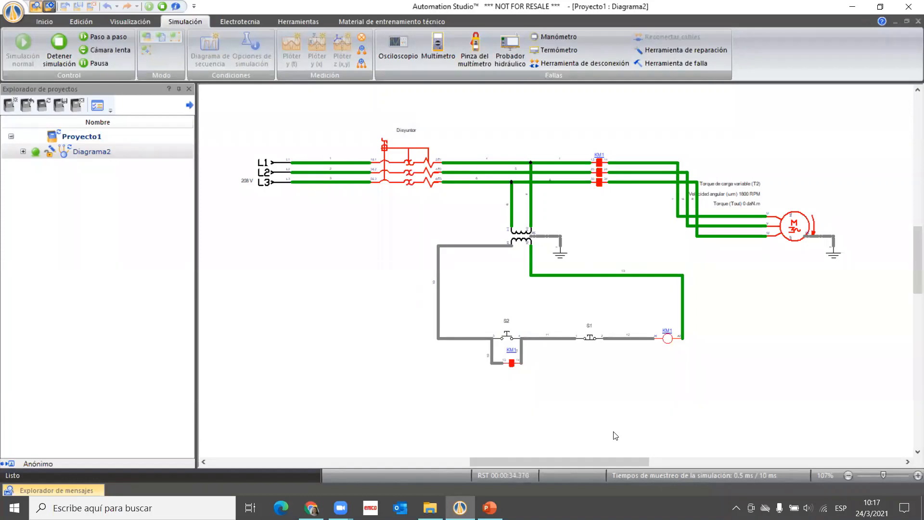
pyautogui.click(591, 340)
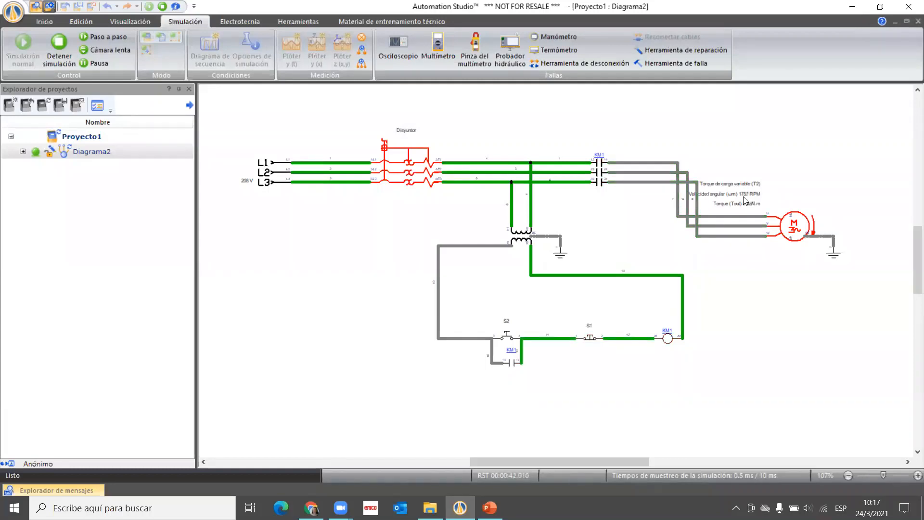
# Set the motor's constant load torque (T1) to 0.6 daN.m during the simulation, and end the simulation
pyautogui.scroll(3, 745, 201)
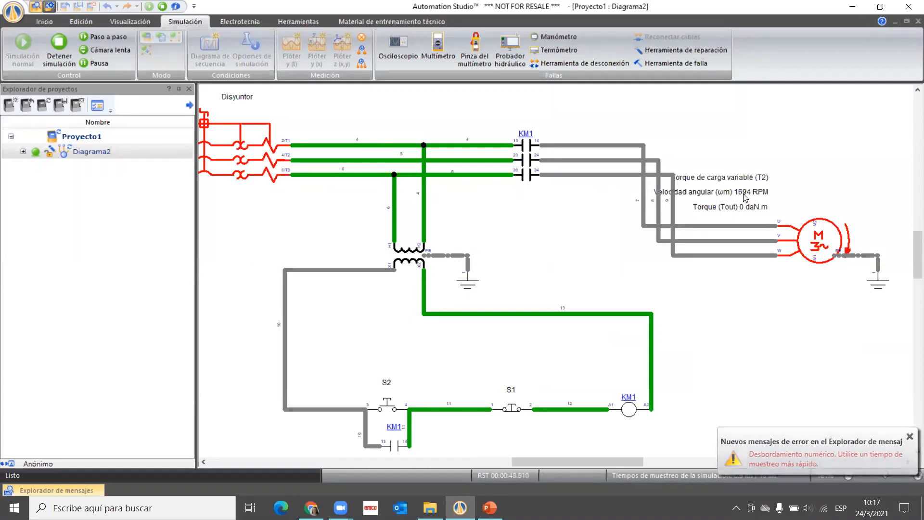
pyautogui.click(818, 241)
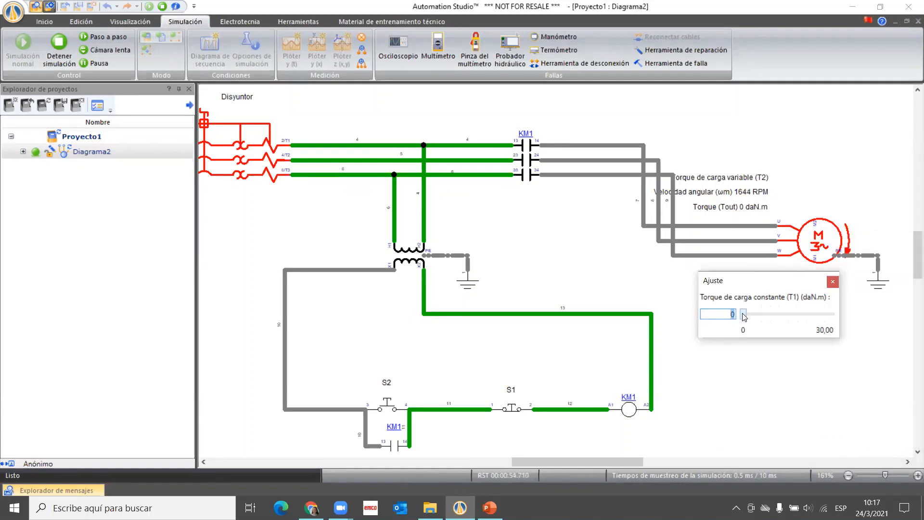
pyautogui.moveTo(734, 313); pyautogui.dragTo(746, 318)
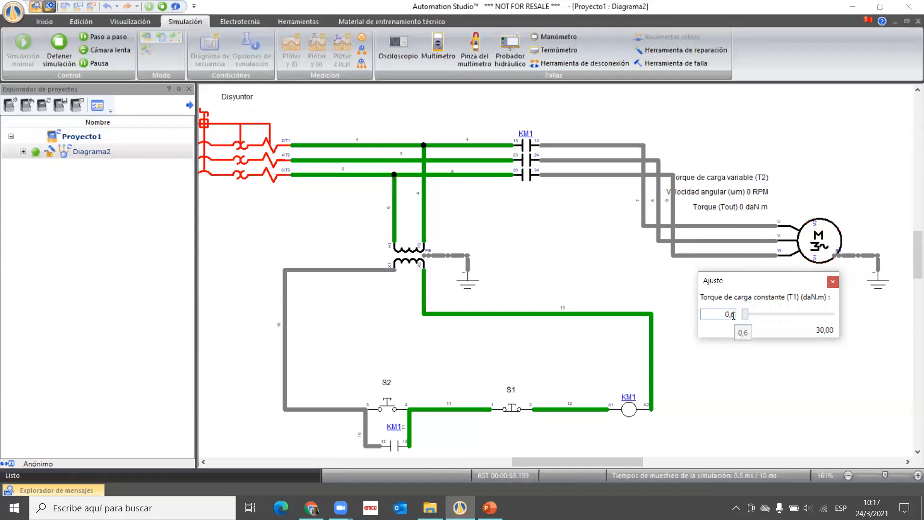
pyautogui.click(833, 283)
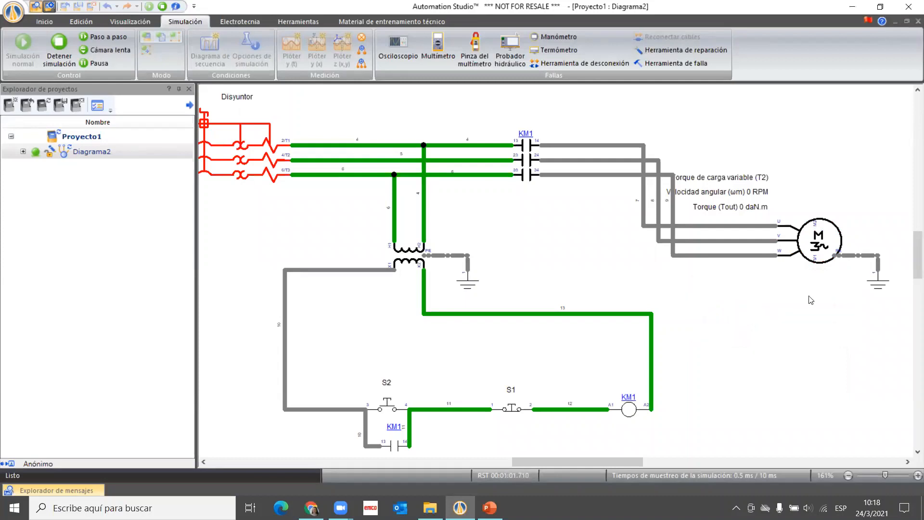
pyautogui.scroll(-1, 774, 333)
pyautogui.scroll(1, 774, 332)
pyautogui.click(163, 6)
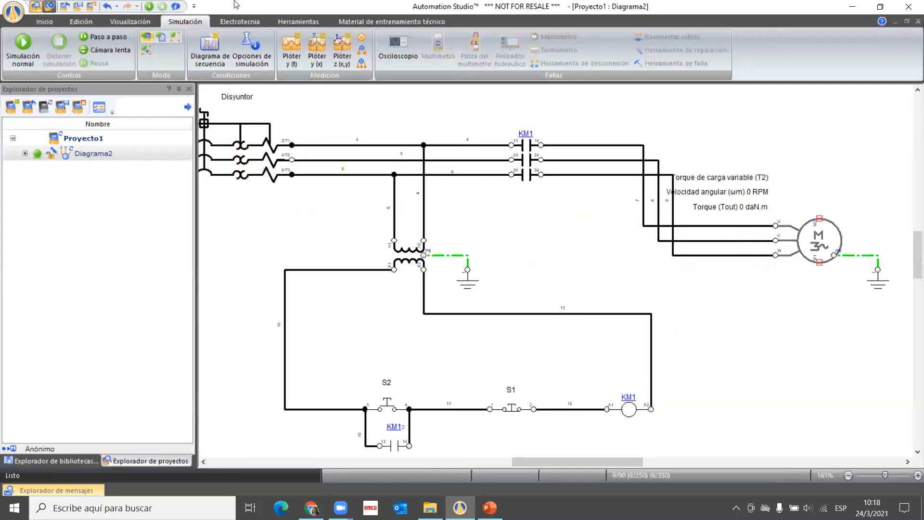
# Switch to the PowerPoint presentation and advance to the "Inversión de motor (IEC)" slide
pyautogui.hotkey('alt', 'Tab')
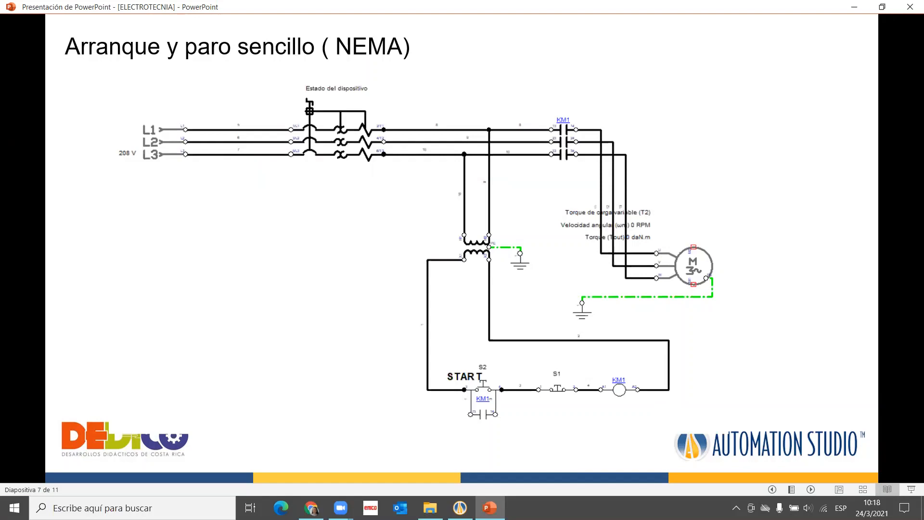
pyautogui.click(888, 192)
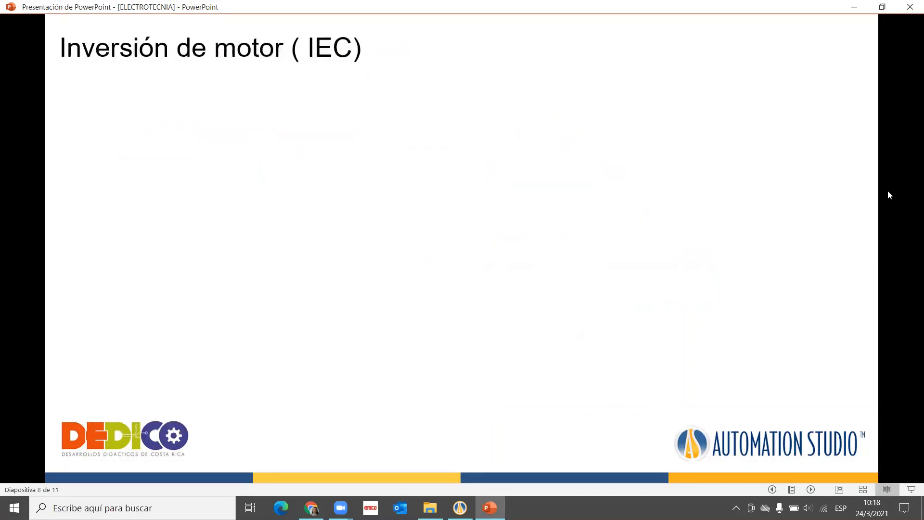
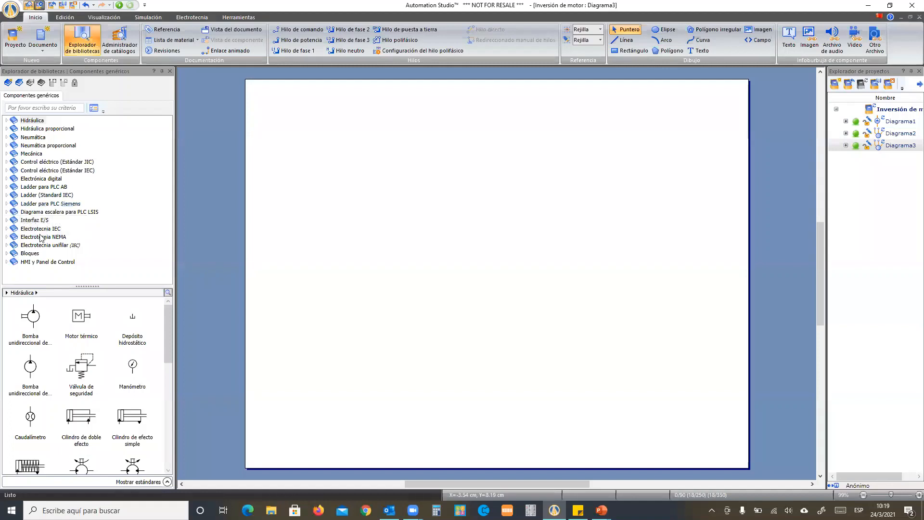
# Expand the Electrotecnia IEC library and place a three-phase supply (Alimentación trifásica) in the upper-left area of the blank Diagrama3 sheet
pyautogui.click(45, 229)
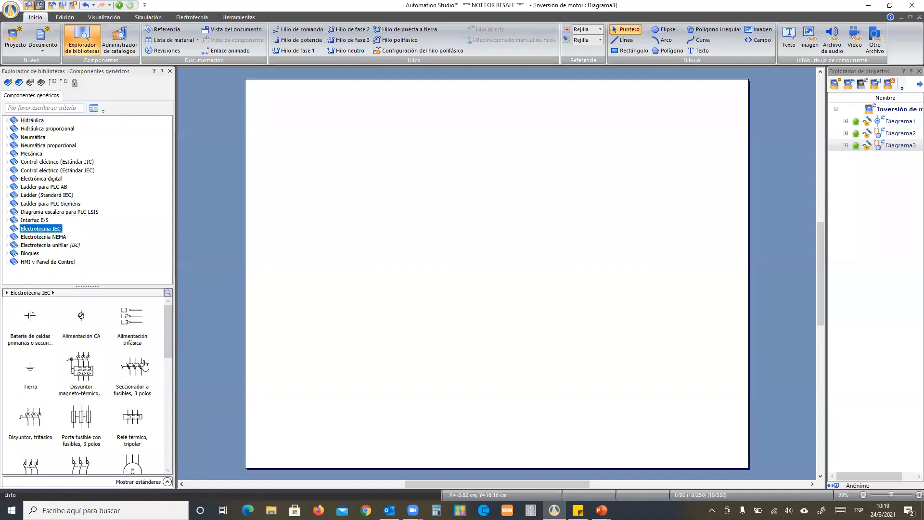
pyautogui.click(6, 228)
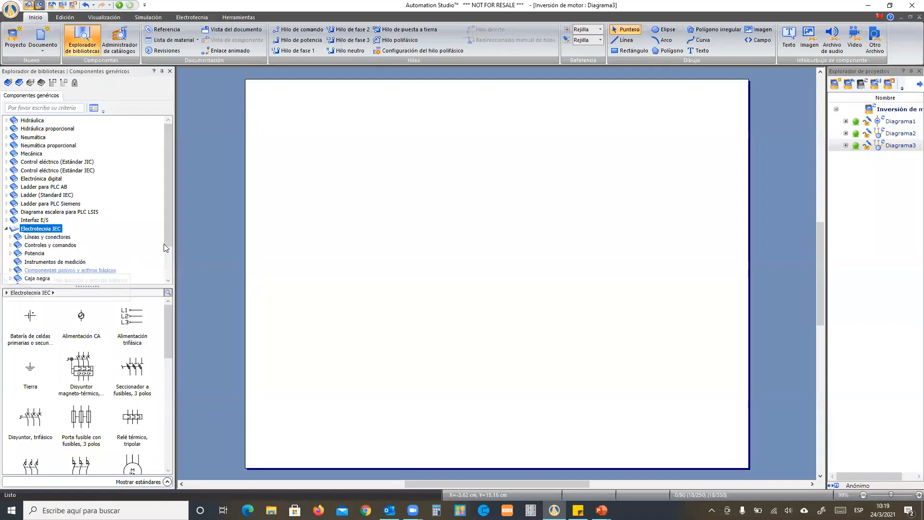
pyautogui.moveTo(167, 245); pyautogui.dragTo(169, 276)
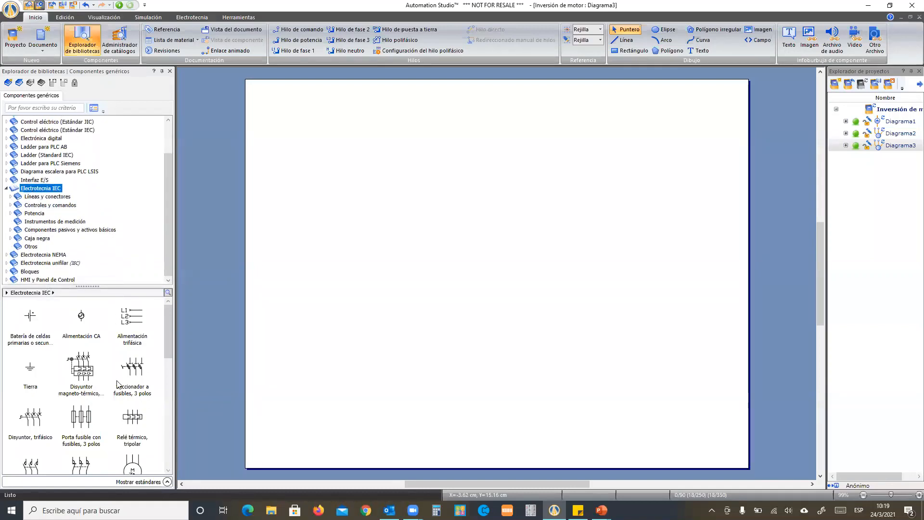
pyautogui.scroll(-5, 83, 388)
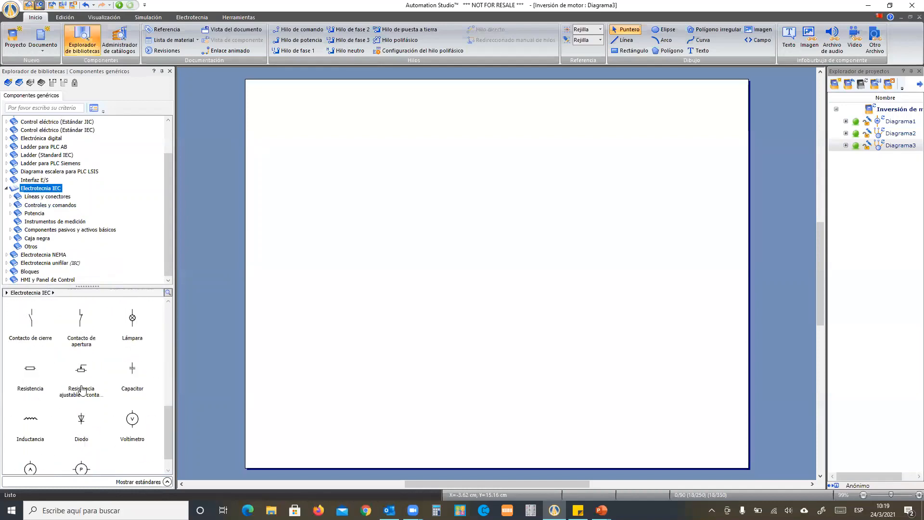
pyautogui.scroll(5, 83, 388)
pyautogui.scroll(1, 94, 380)
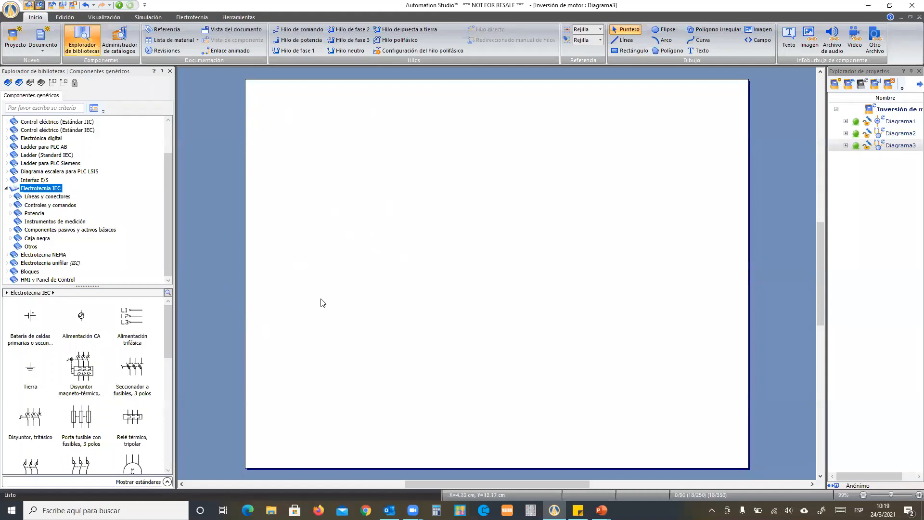
pyautogui.moveTo(132, 317); pyautogui.dragTo(288, 161)
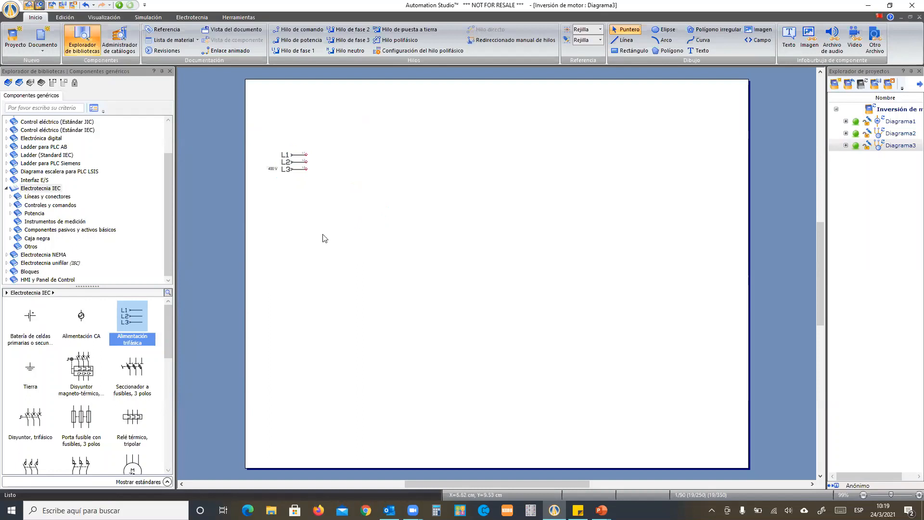
# Place a three-phase thermal-magnetic circuit breaker (Disyuntor magneto-térmico) with alias QA1 below and to the right of the supply
pyautogui.moveTo(81, 369); pyautogui.dragTo(339, 198)
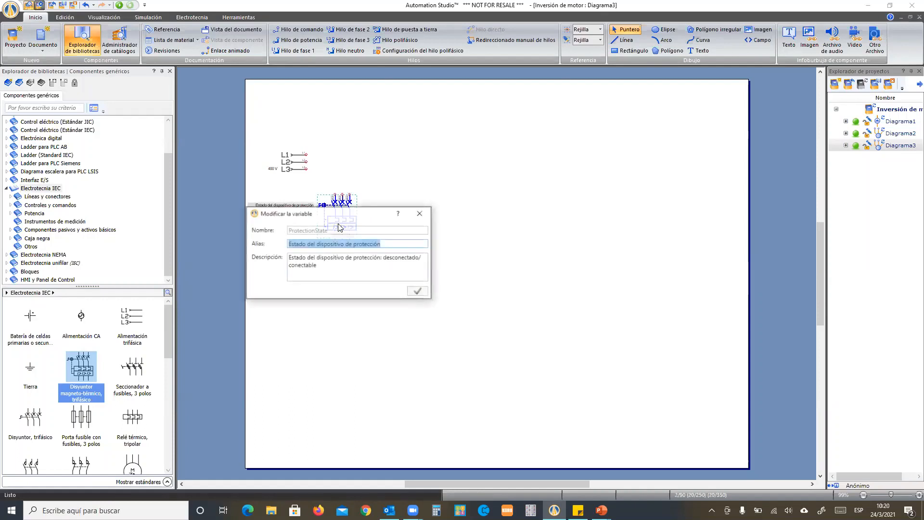
pyautogui.write('Q')
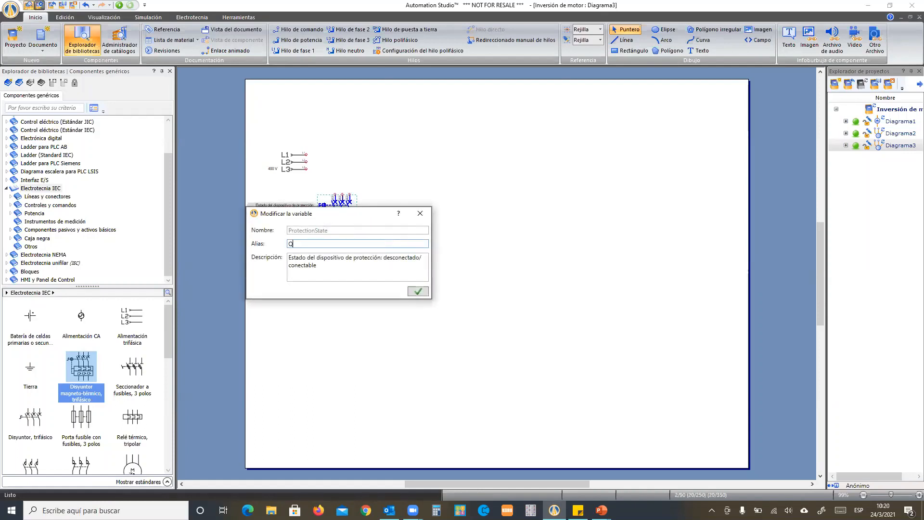
pyautogui.write('A1')
pyautogui.press('Return')
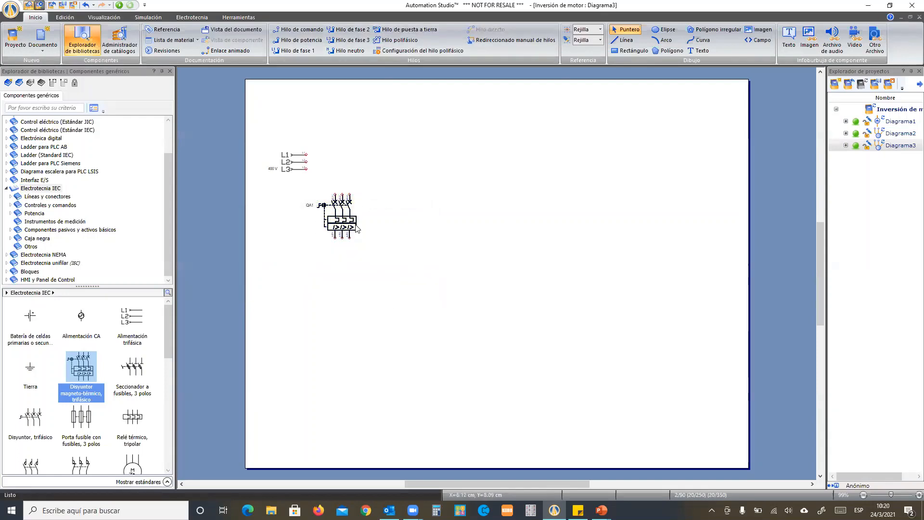
pyautogui.moveTo(357, 228); pyautogui.dragTo(371, 232)
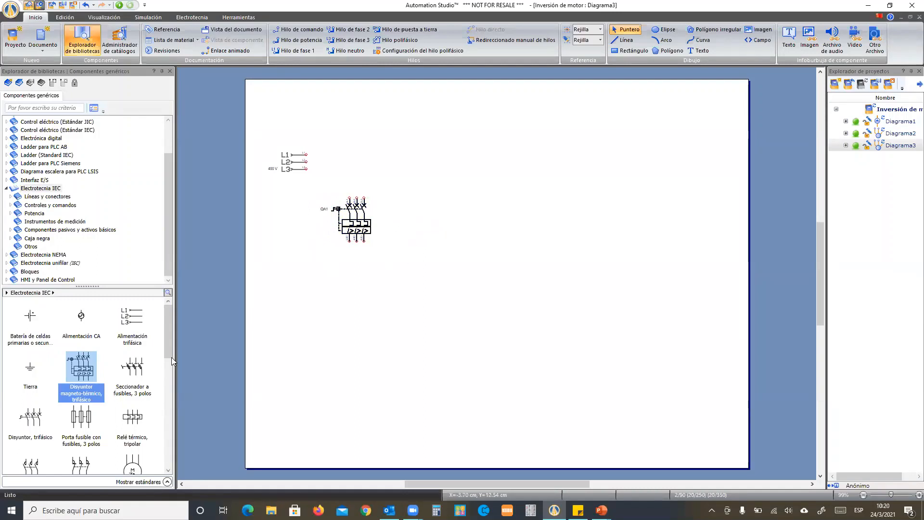
# Place a three-phase normally open contactor contact below breaker QA1 and add a copy of it alongside to the right
pyautogui.moveTo(171, 347); pyautogui.dragTo(169, 368)
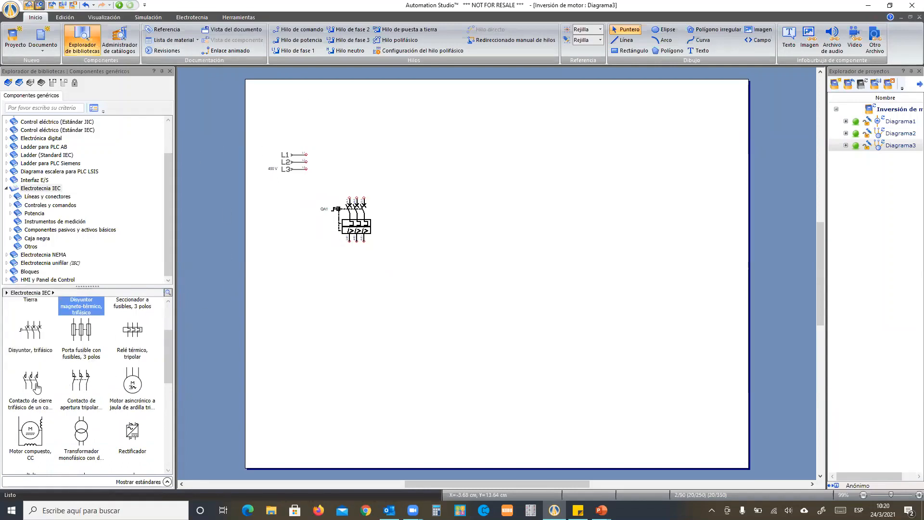
pyautogui.moveTo(37, 387)
pyautogui.moveTo(33, 385); pyautogui.dragTo(356, 285)
pyautogui.click(414, 302)
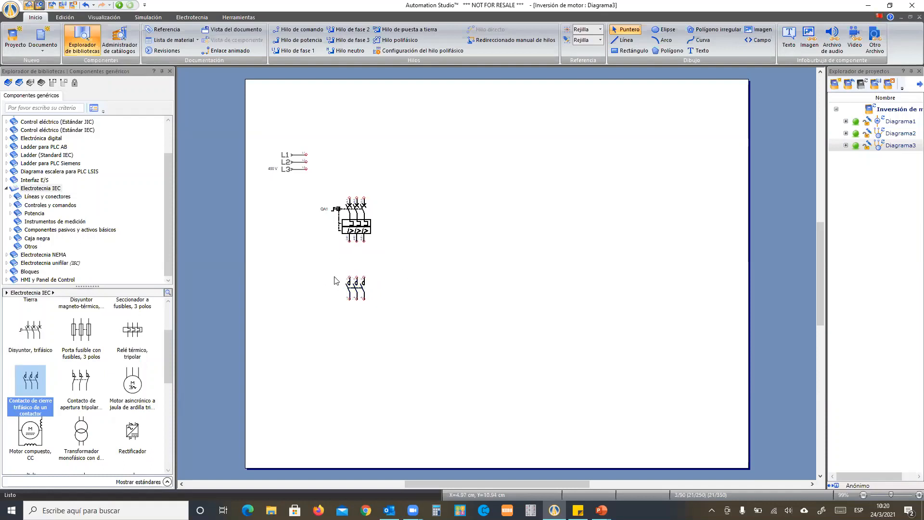
pyautogui.click(357, 288)
pyautogui.moveTo(360, 289); pyautogui.dragTo(414, 291)
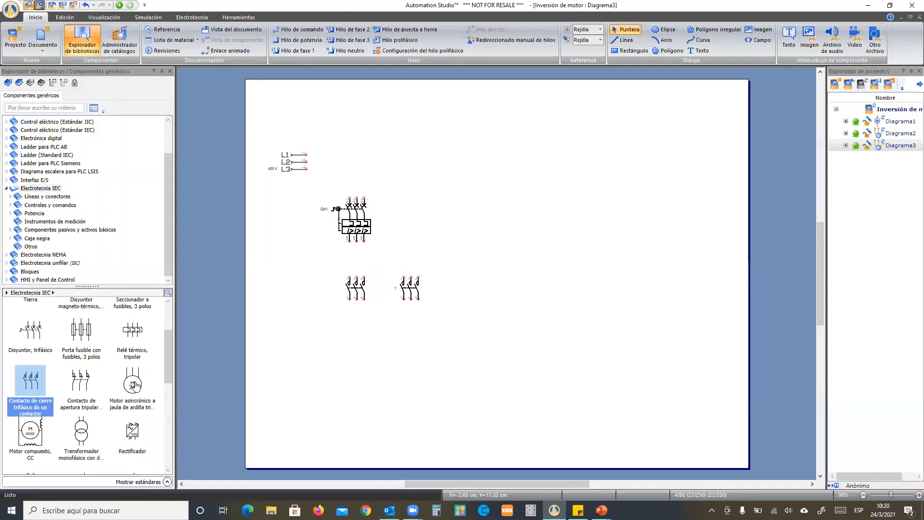
# Place a three-phase squirrel-cage AC motor below the first contactor contact and a single-phase two-winding transformer in the sheet's right half
pyautogui.moveTo(136, 385)
pyautogui.moveTo(135, 386); pyautogui.dragTo(358, 321)
pyautogui.click(403, 338)
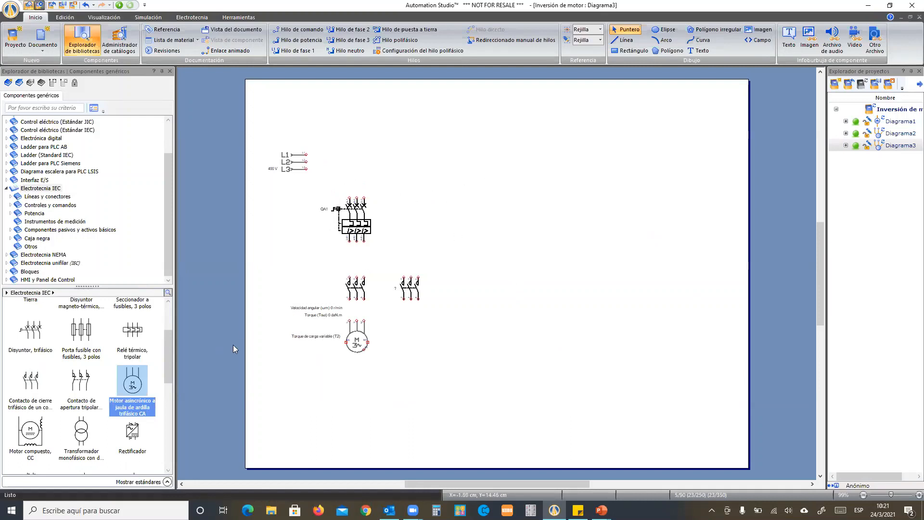
pyautogui.moveTo(83, 435); pyautogui.dragTo(512, 201)
pyautogui.click(554, 212)
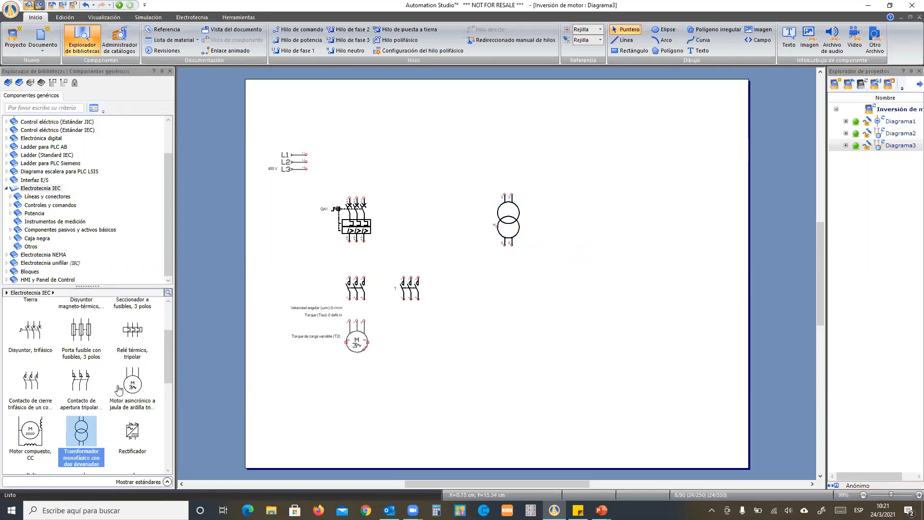
# Place a two-pole fuse (Fusible, 2 polos) from the IEC protection components below the transformer, with alias fc1
pyautogui.moveTo(170, 349); pyautogui.dragTo(160, 279)
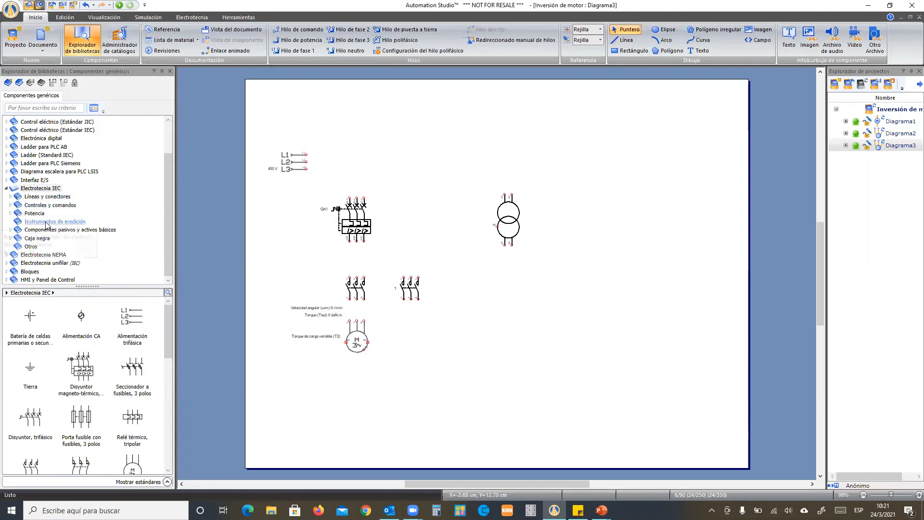
pyautogui.click(33, 189)
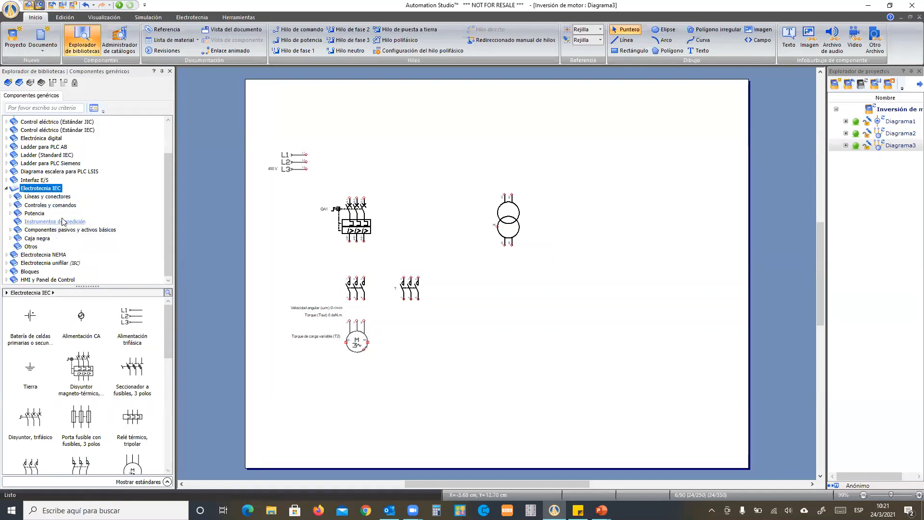
pyautogui.click(57, 198)
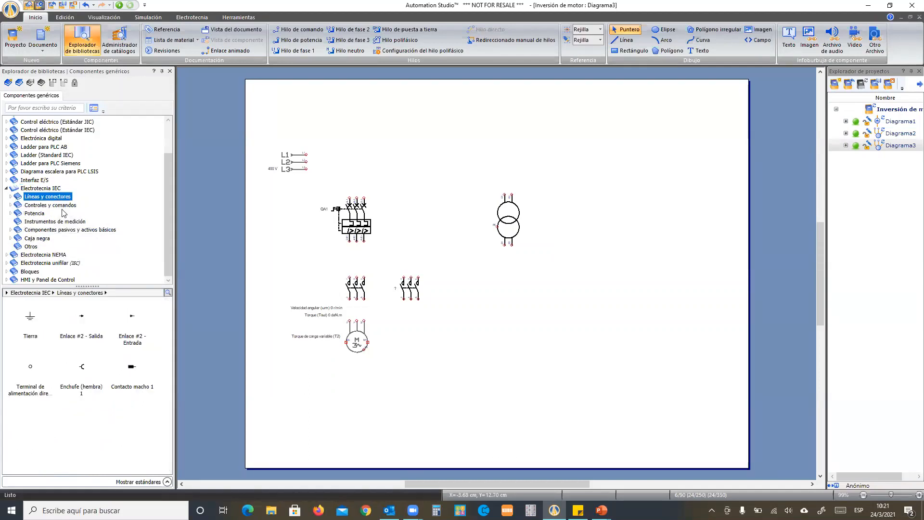
pyautogui.click(32, 206)
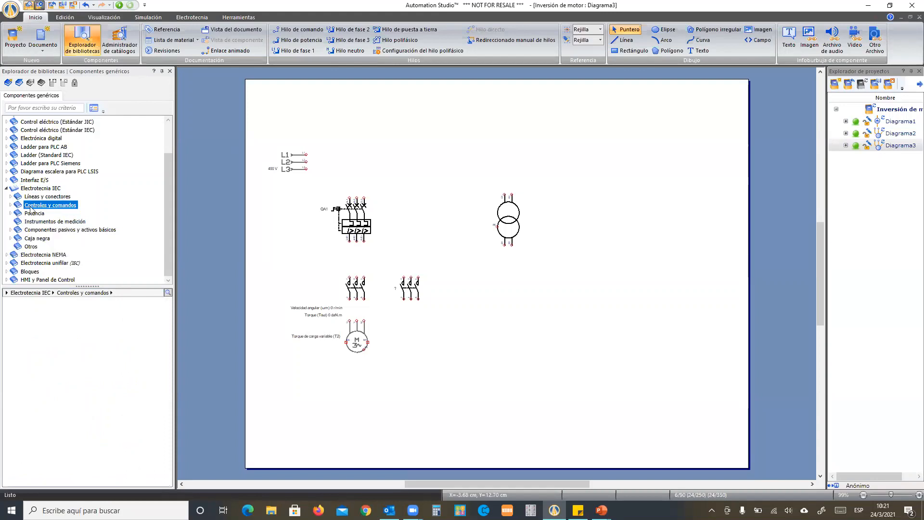
pyautogui.click(11, 206)
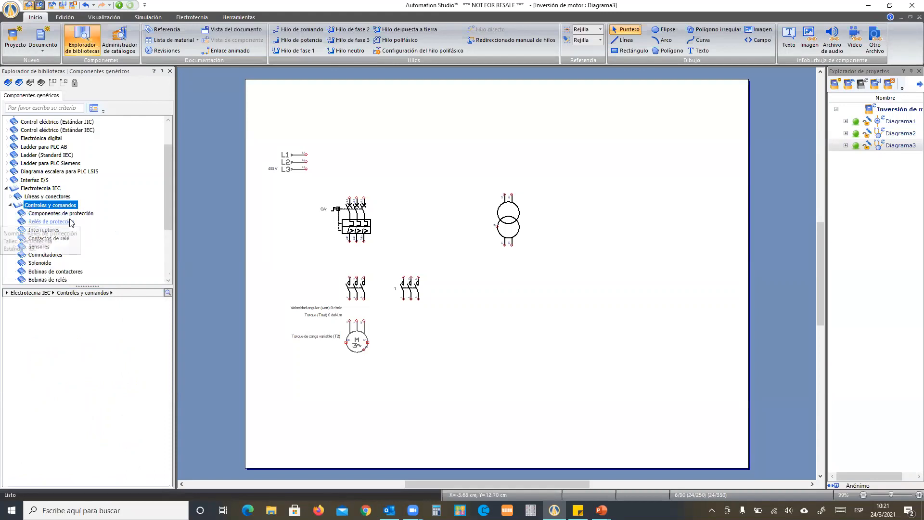
pyautogui.click(73, 213)
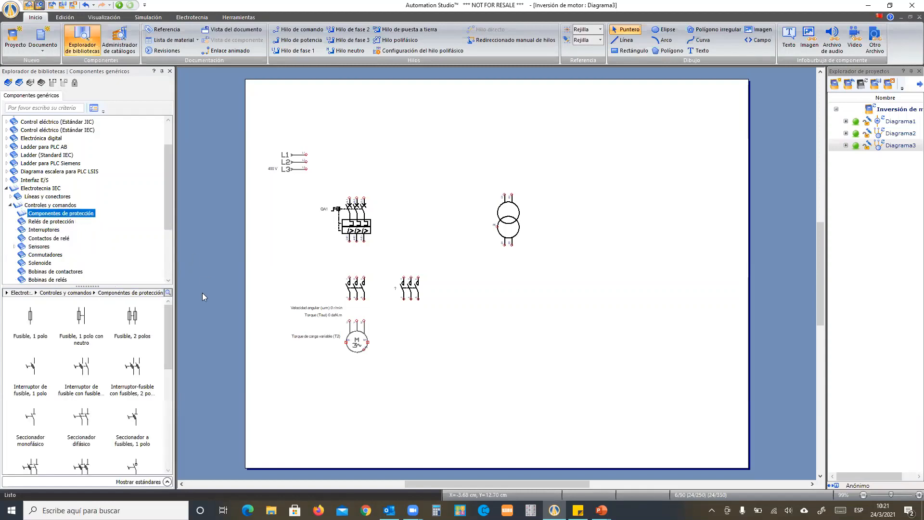
pyautogui.moveTo(133, 319); pyautogui.dragTo(509, 264)
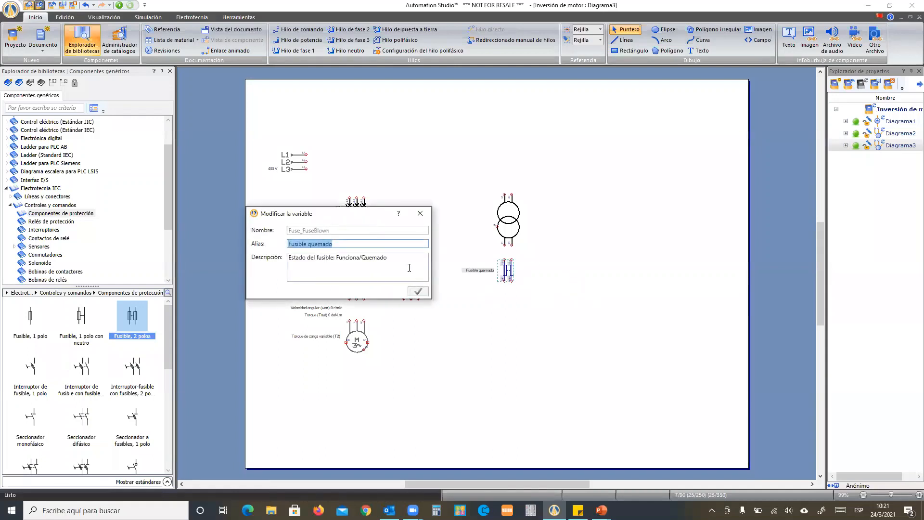
pyautogui.write('fc1')
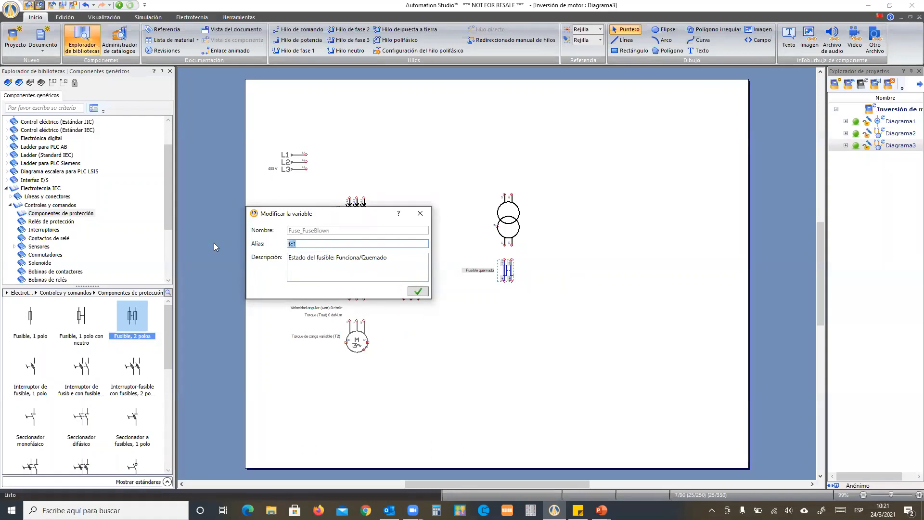
pyautogui.click(419, 292)
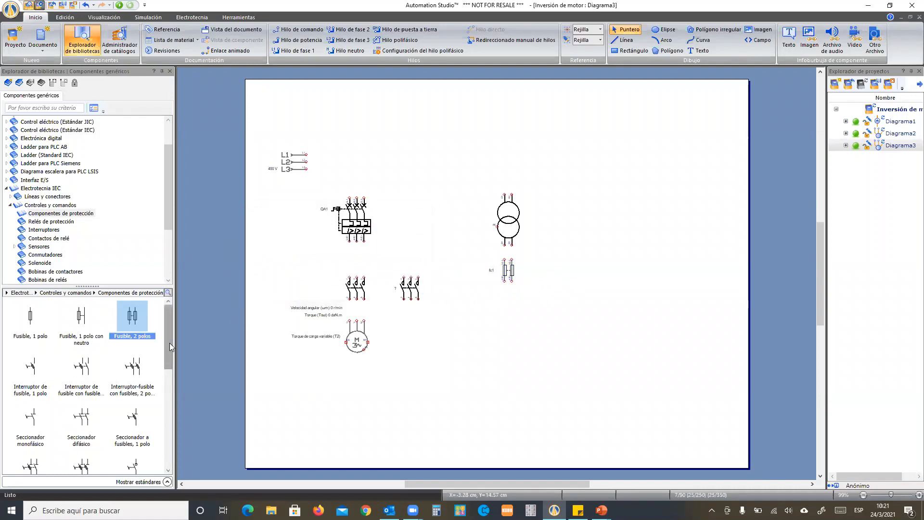
# Place a two-pole fused switch (Interruptor-fusible) with alias QB1 above the transformer and make it a power component
pyautogui.moveTo(136, 364); pyautogui.dragTo(508, 166)
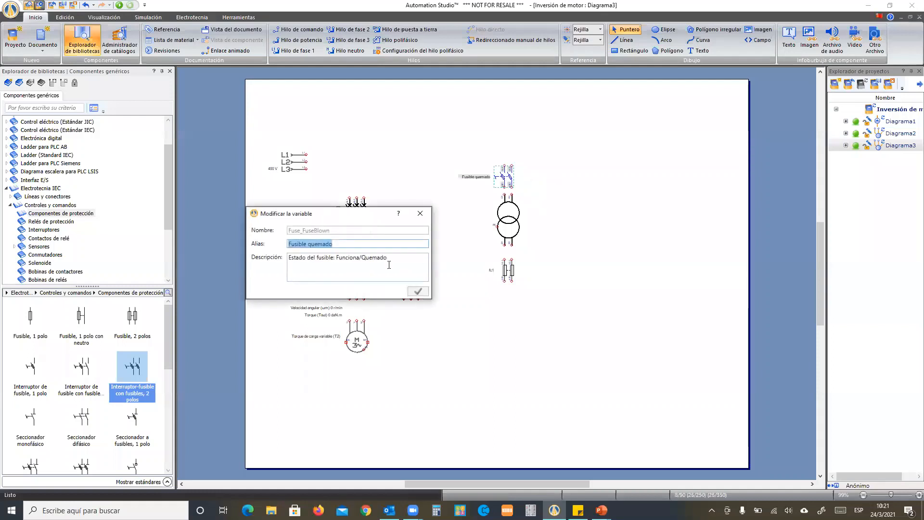
pyautogui.write('QB1')
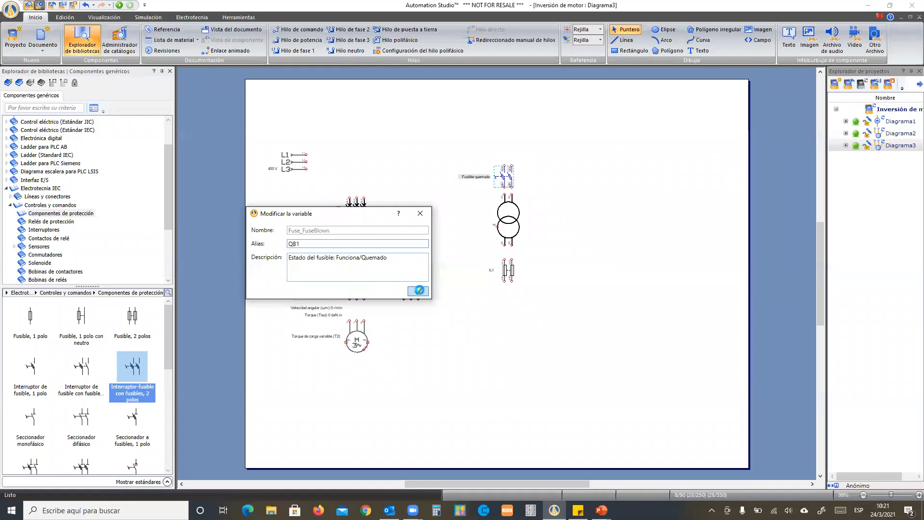
pyautogui.press('Return')
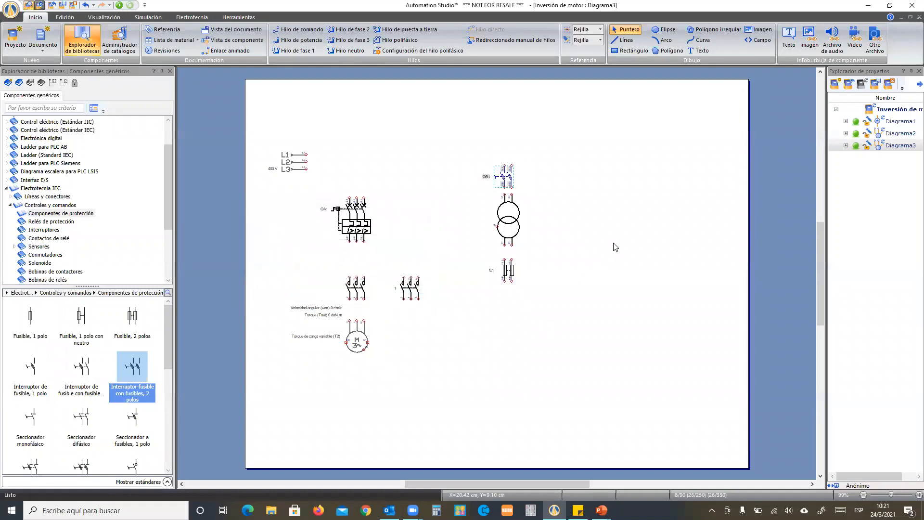
pyautogui.rightClick(504, 180)
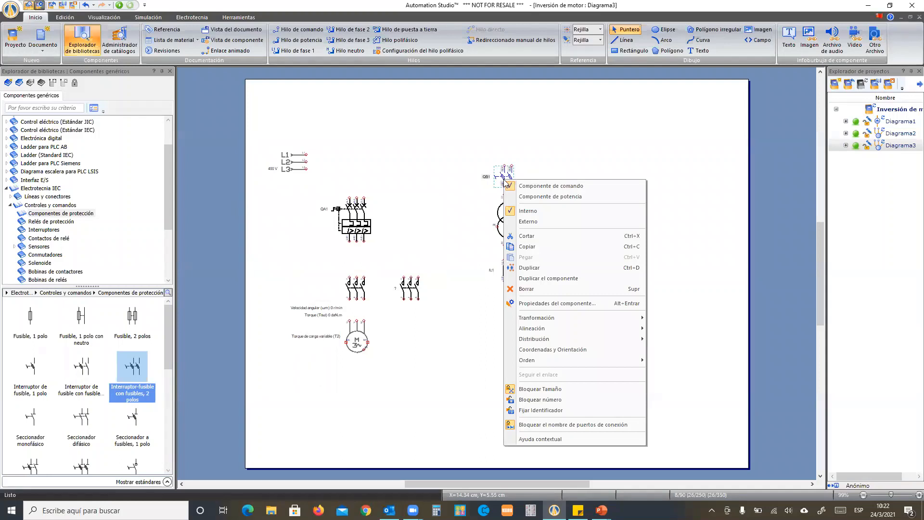
pyautogui.click(553, 197)
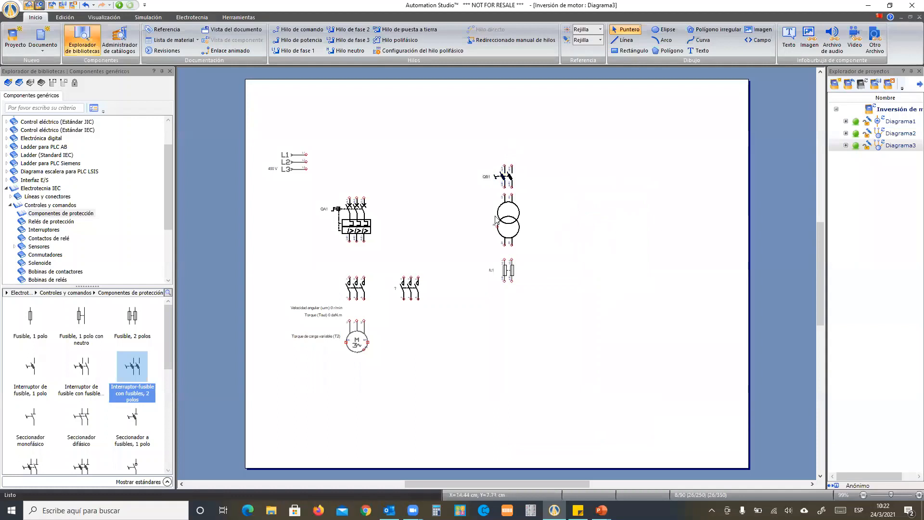
# Move the three-phase supply slightly higher on the sheet
pyautogui.click(293, 161)
pyautogui.moveTo(296, 163); pyautogui.dragTo(295, 146)
pyautogui.click(372, 156)
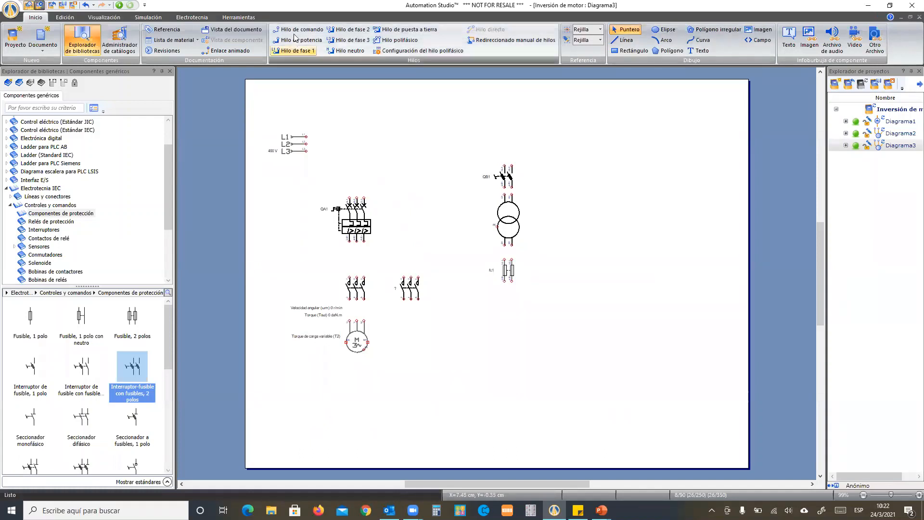
# Connect the supply, breaker QA1, the first contactor contact and the motor in series with polyphase wires
pyautogui.click(400, 40)
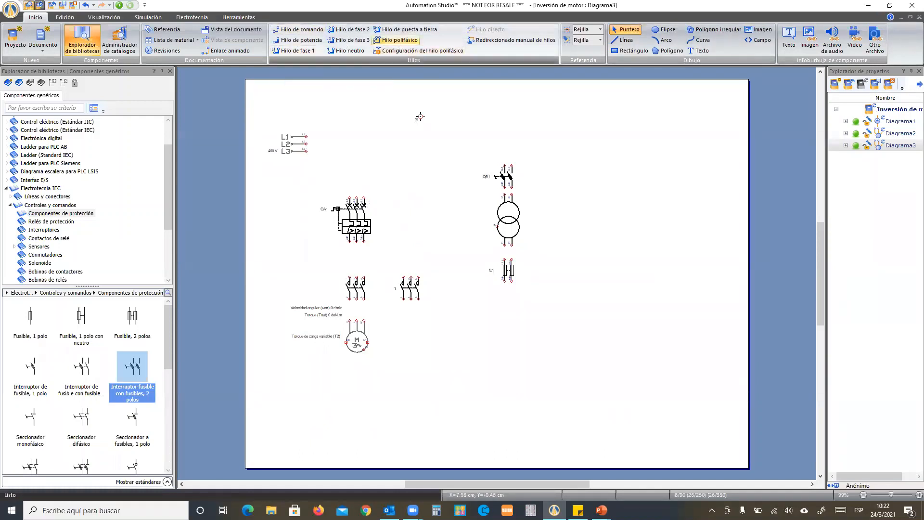
pyautogui.click(304, 138)
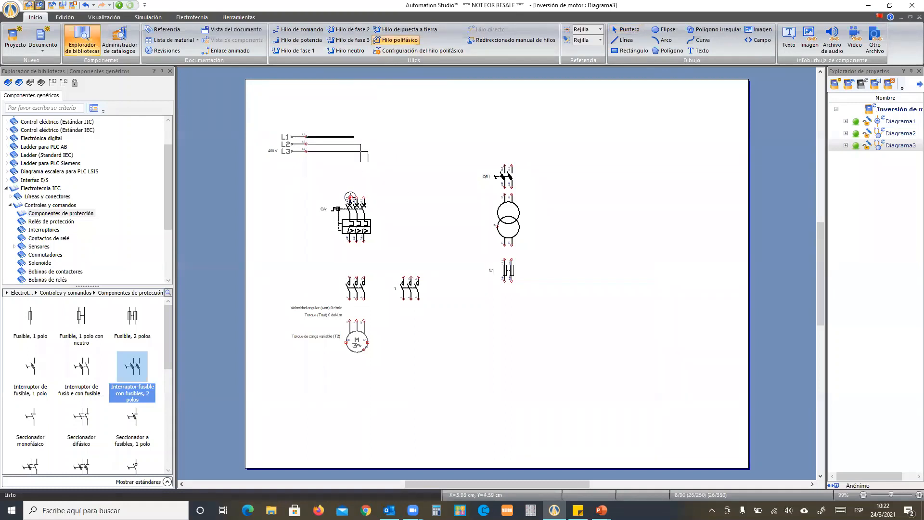
pyautogui.click(350, 198)
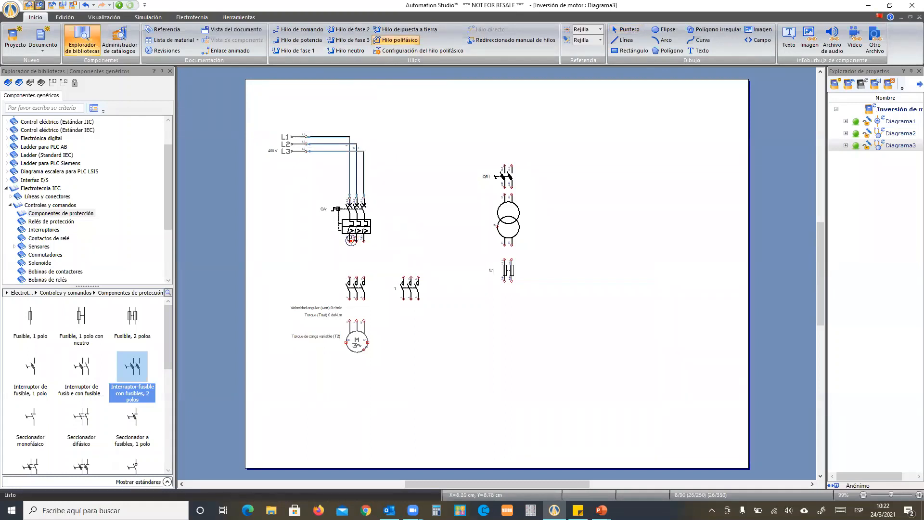
pyautogui.click(352, 278)
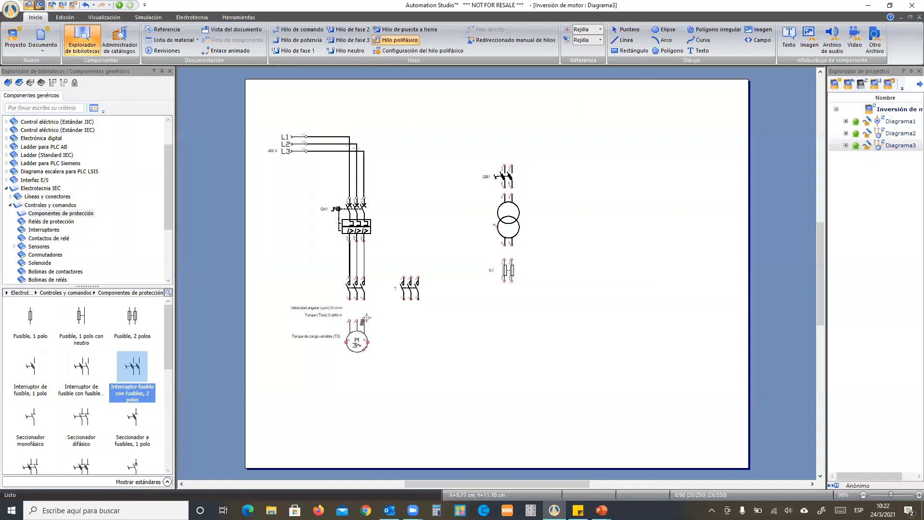
pyautogui.click(351, 320)
# Branch a polyphase wire from the three lines below QA1 to the inputs of the second contactor contact
pyautogui.click(402, 276)
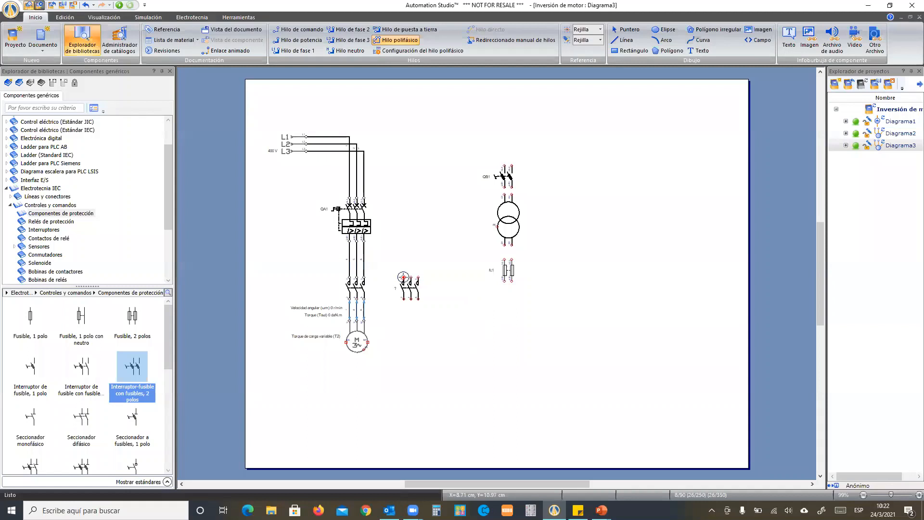
pyautogui.click(345, 256)
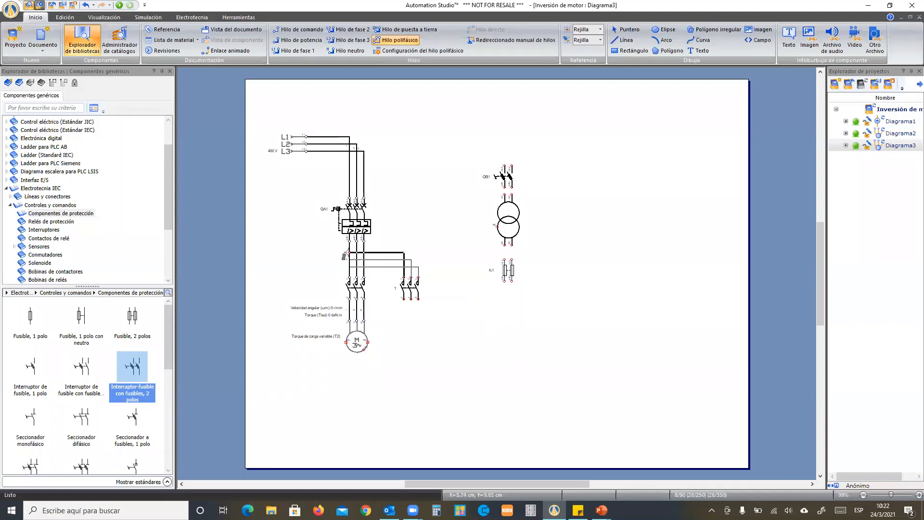
pyautogui.click(349, 256)
pyautogui.click(391, 261)
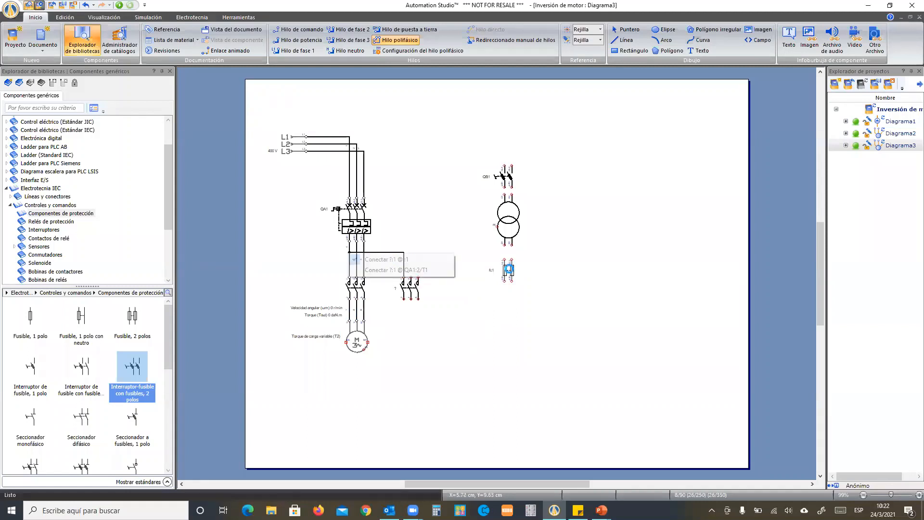
pyautogui.press('Escape')
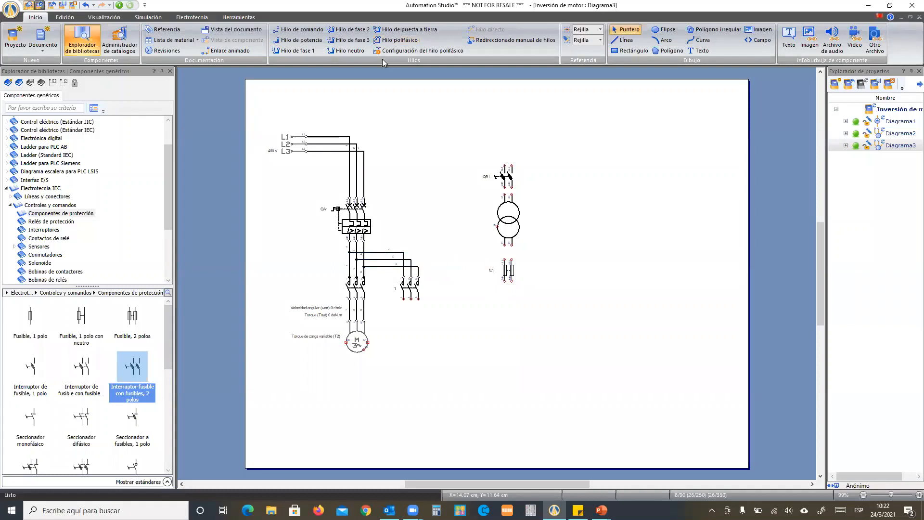
# Wire the second contactor's outputs to the motor lines with power wires, crossing the two outer phases and keeping the middle one straight
pyautogui.click(300, 39)
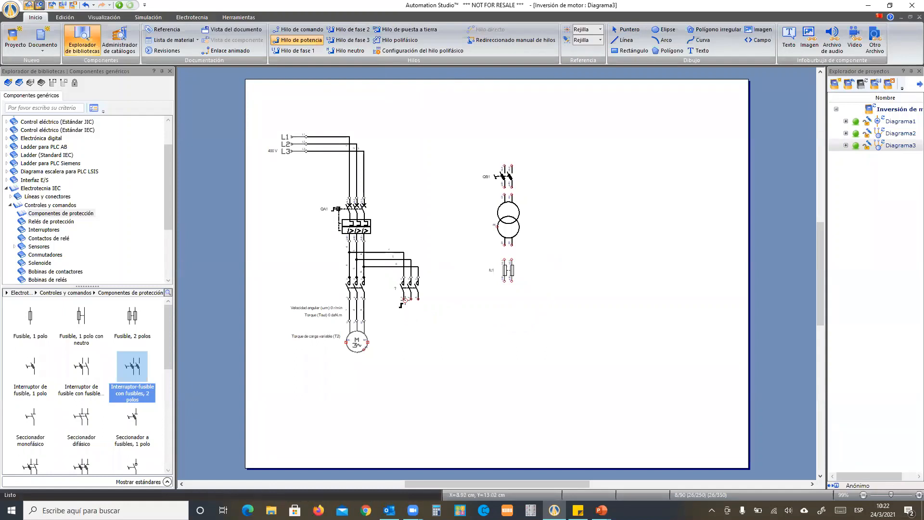
pyautogui.click(364, 304)
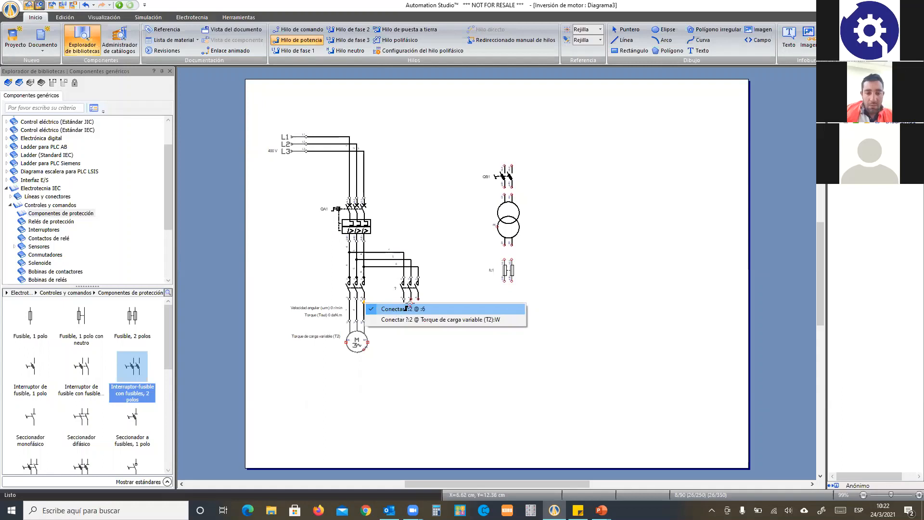
pyautogui.click(407, 309)
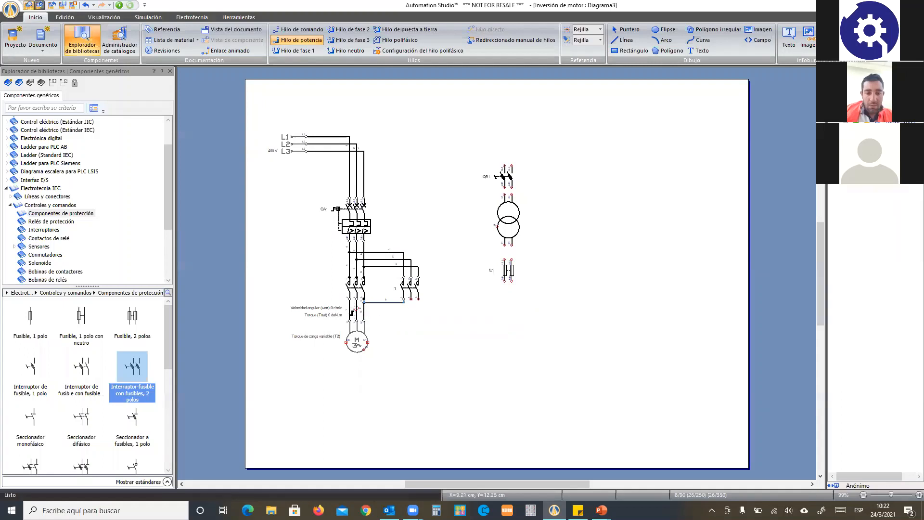
pyautogui.click(416, 302)
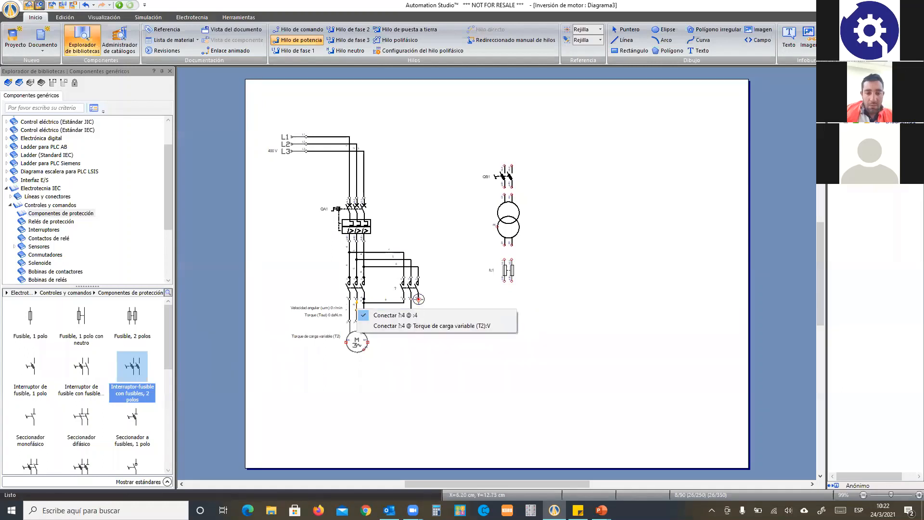
pyautogui.click(418, 299)
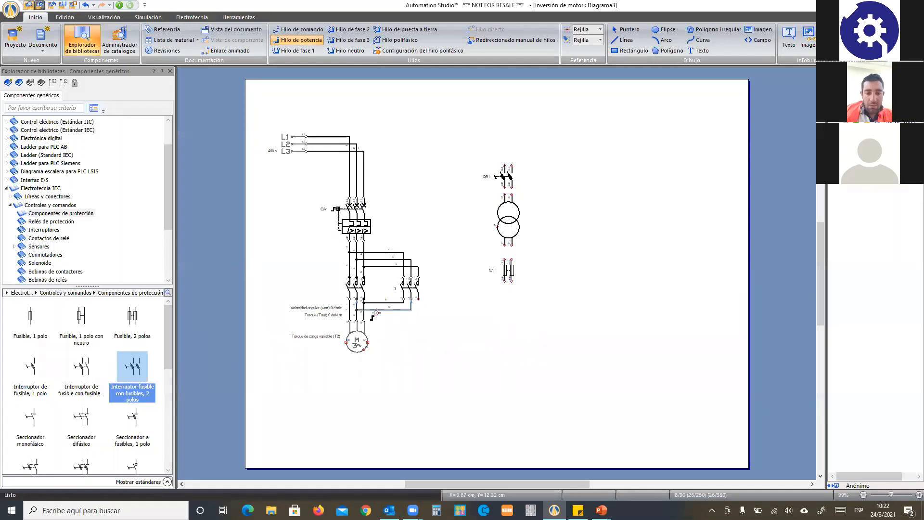
pyautogui.click(350, 316)
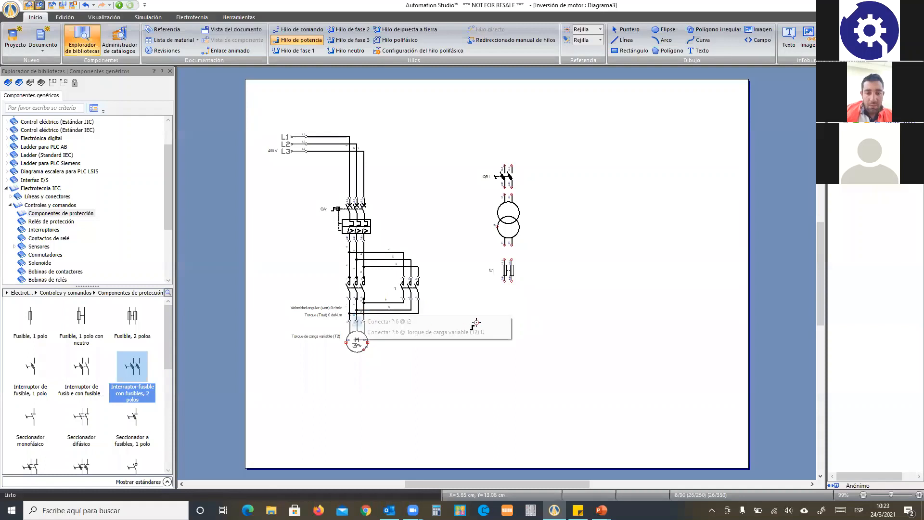
pyautogui.click(476, 321)
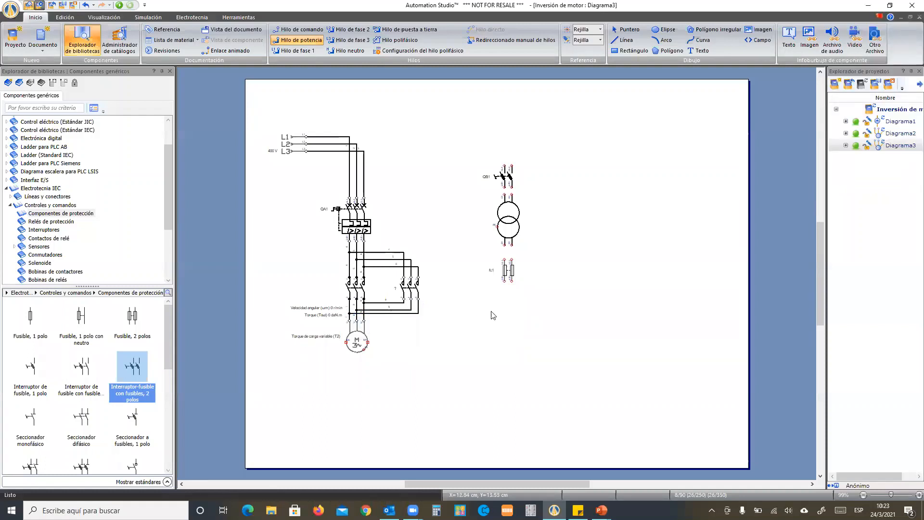
pyautogui.press('Escape')
# Connect QB1's inputs to lines L3 and L1 and its outputs to the transformer primary with power wires
pyautogui.click(308, 40)
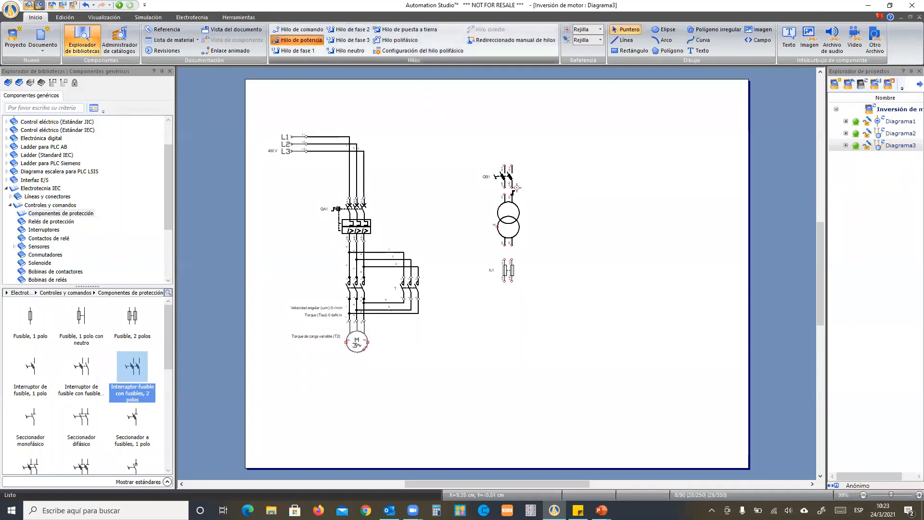
pyautogui.click(505, 166)
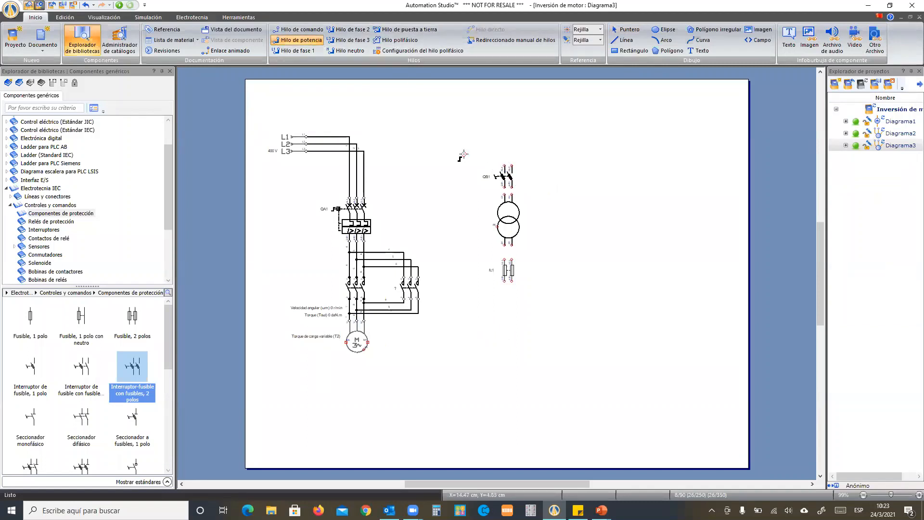
pyautogui.click(363, 152)
pyautogui.click(512, 166)
pyautogui.click(348, 137)
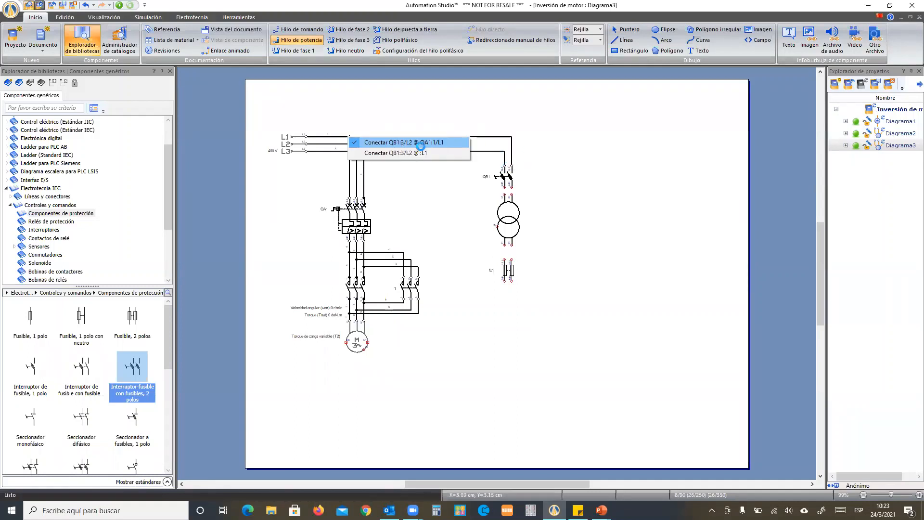
pyautogui.click(418, 143)
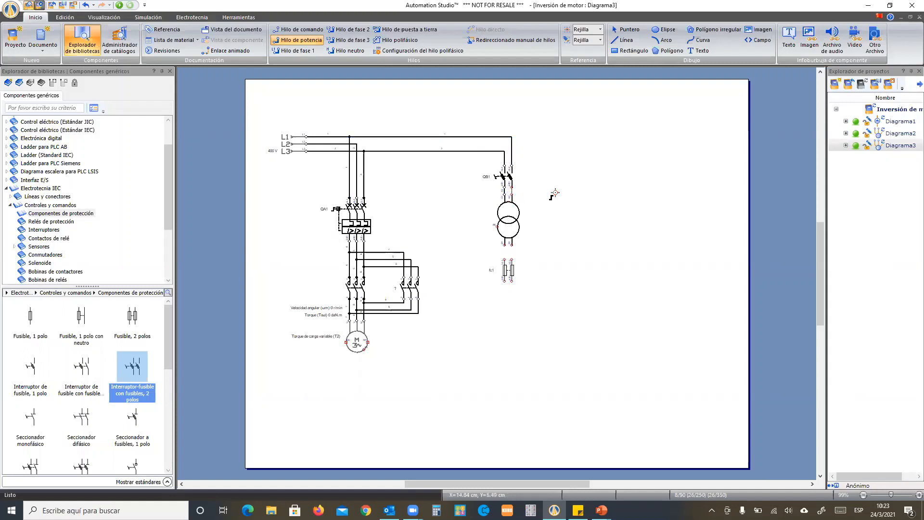
pyautogui.press('Escape')
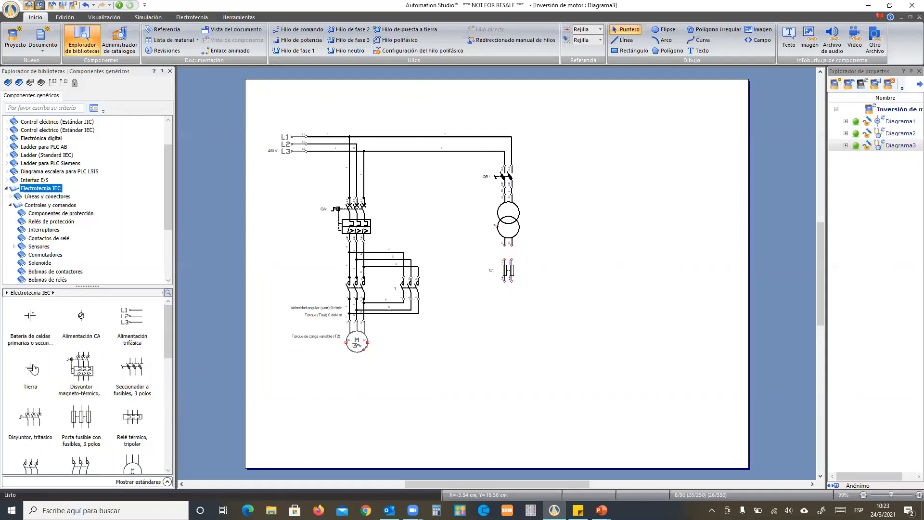
# Place earth symbols (Tierra) beside the motor and the transformer and connect each one with a grounding wire
pyautogui.moveTo(30, 367); pyautogui.dragTo(469, 241)
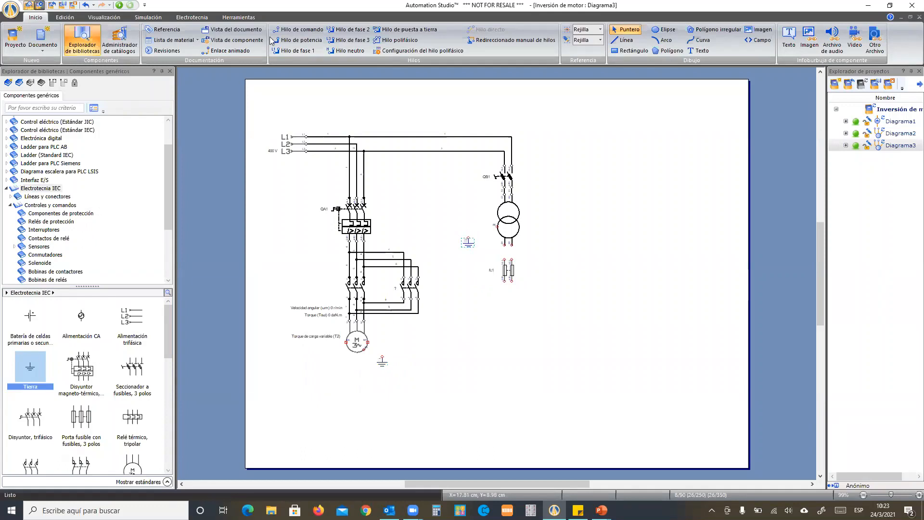
pyautogui.click(424, 31)
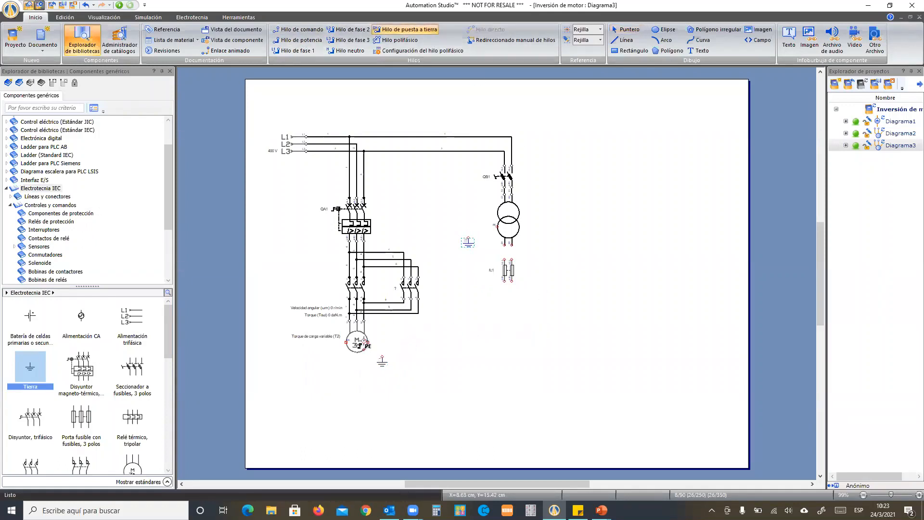
pyautogui.moveTo(366, 343); pyautogui.dragTo(382, 357)
pyautogui.click(469, 238)
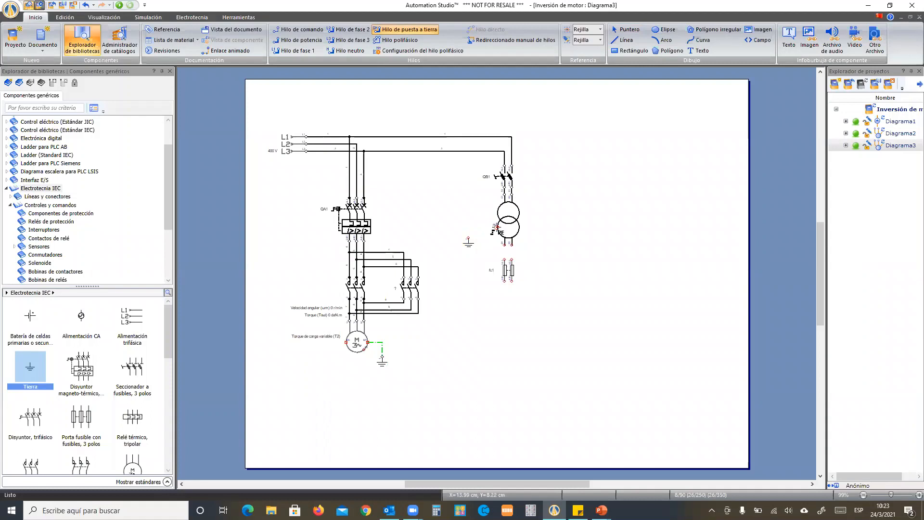
pyautogui.click(497, 226)
pyautogui.press('Escape')
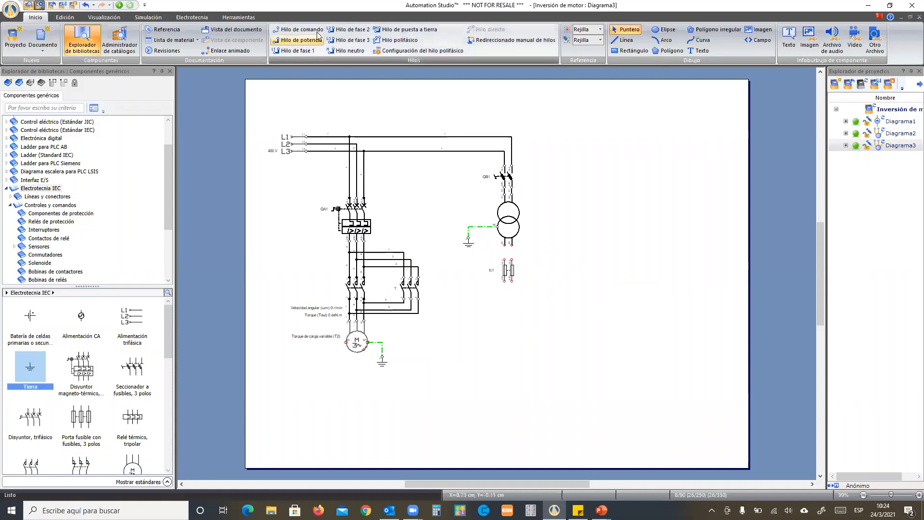
# Connect the two transformer secondary terminals to the inputs of the two-pole fuse fc1 with control wires
pyautogui.click(296, 30)
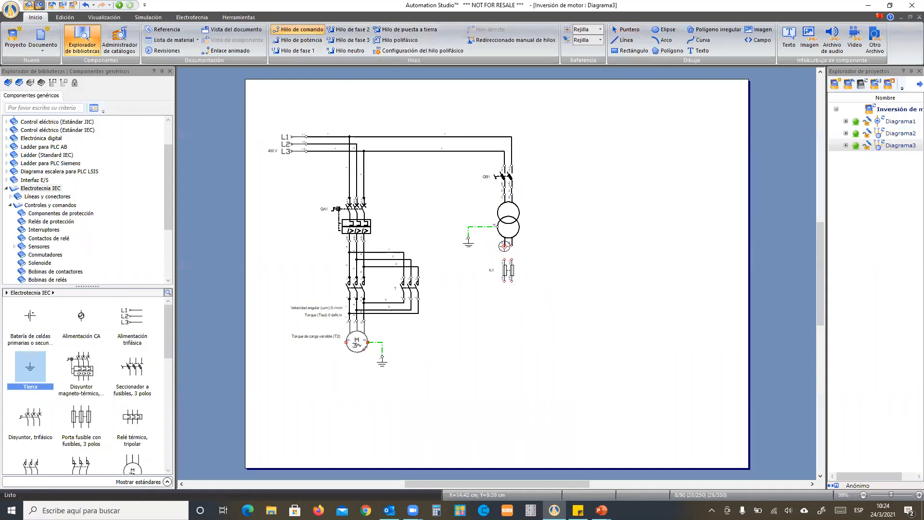
pyautogui.click(503, 260)
pyautogui.click(511, 246)
pyautogui.click(513, 260)
pyautogui.press('Escape')
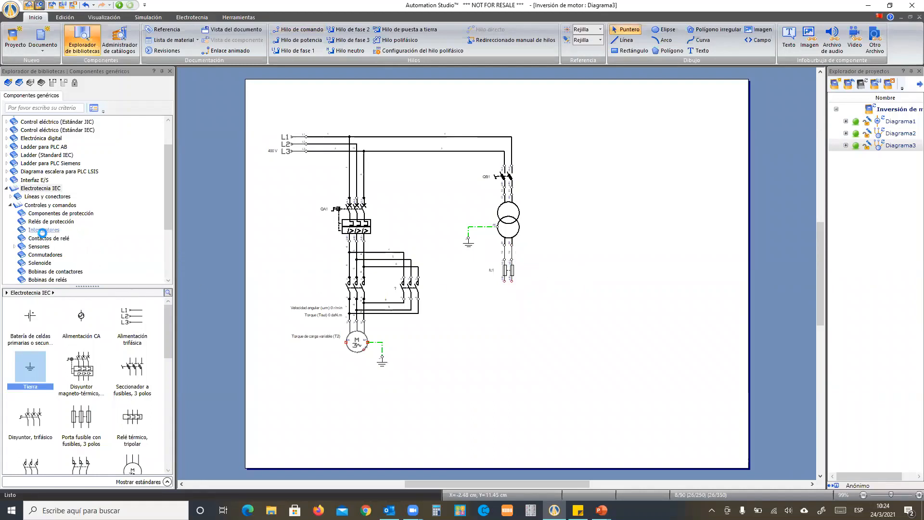
# Place a normally closed mushroom-type emergency stop pushbutton with alias EMERGENCIA to the lower right of fuse fc1
pyautogui.click(44, 237)
pyautogui.click(44, 230)
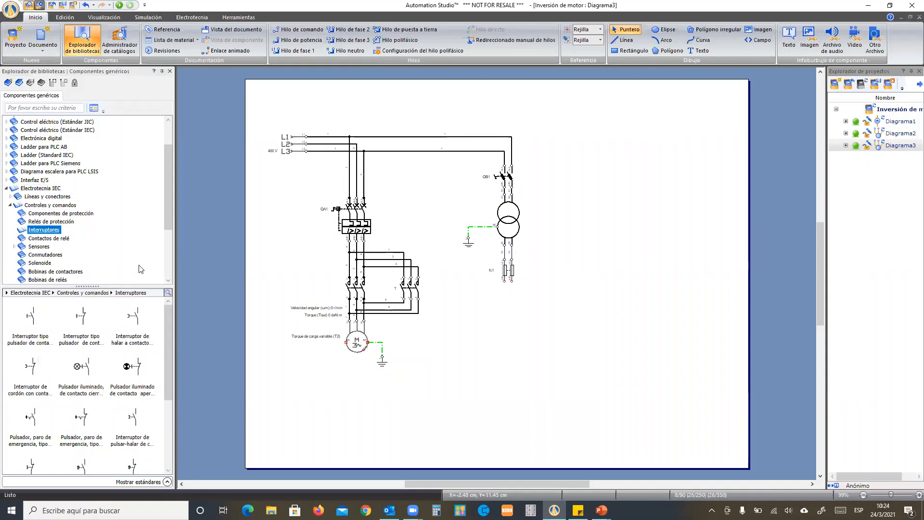
pyautogui.scroll(-3, 139, 390)
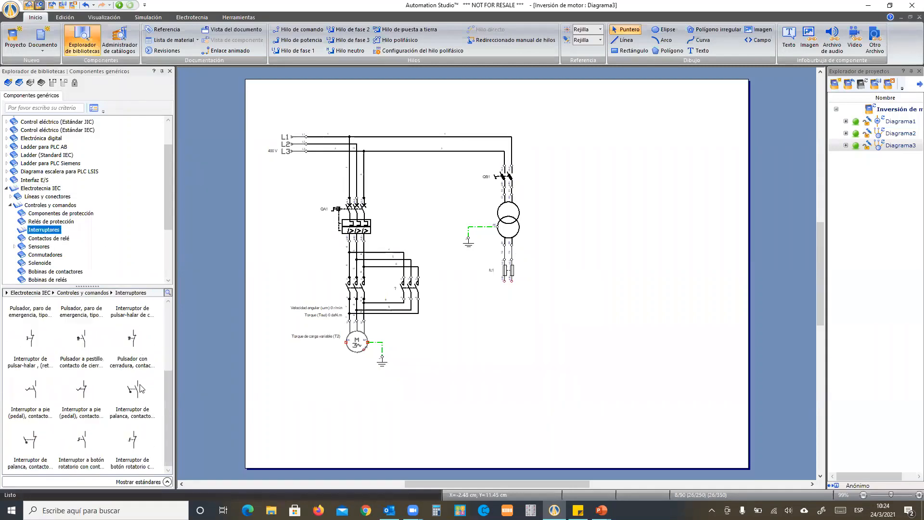
pyautogui.scroll(3, 139, 391)
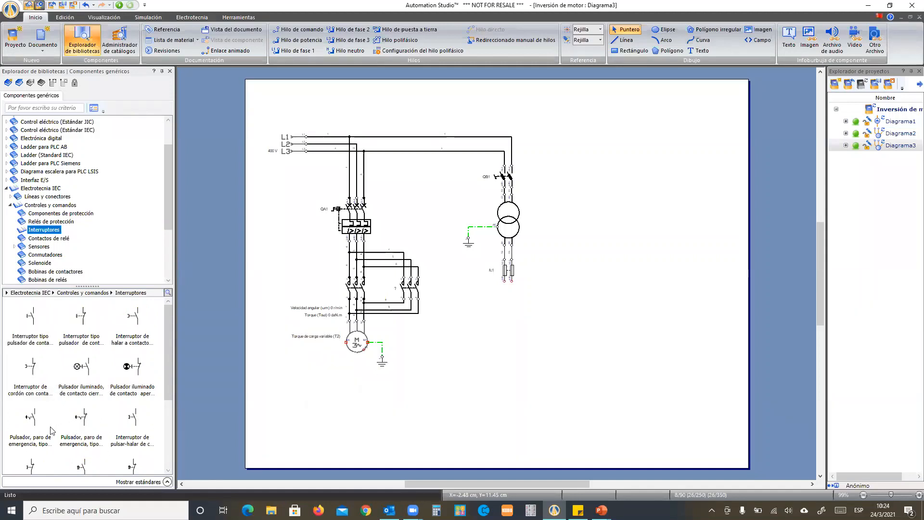
pyautogui.moveTo(87, 421)
pyautogui.moveTo(85, 423); pyautogui.dragTo(566, 313)
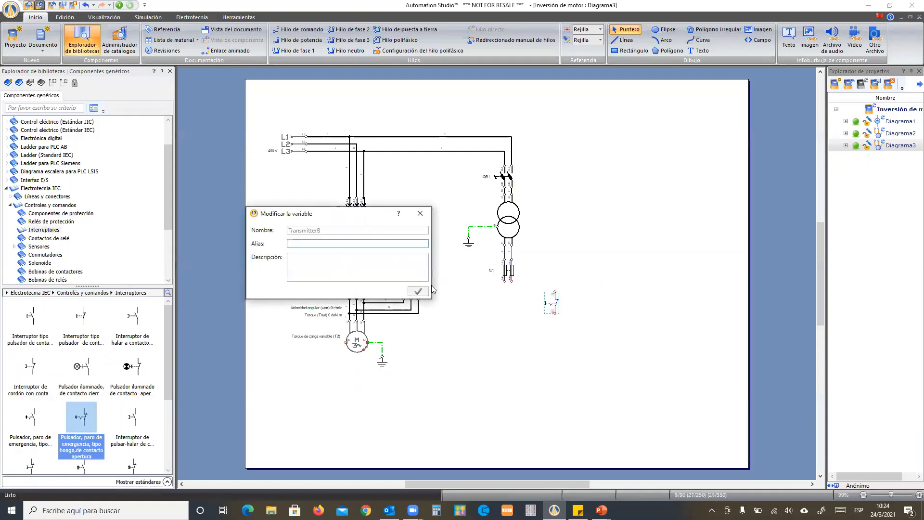
pyautogui.write('EMERGENCI')
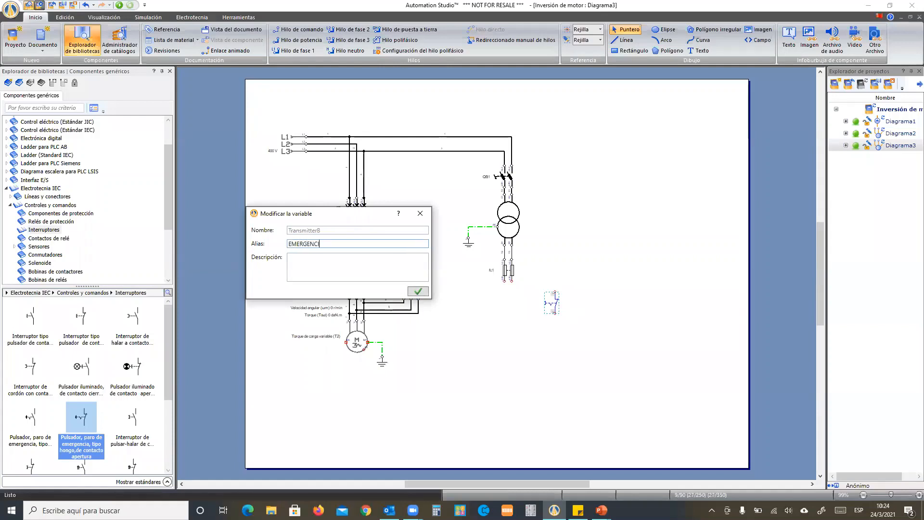
pyautogui.write('A')
pyautogui.press('Return')
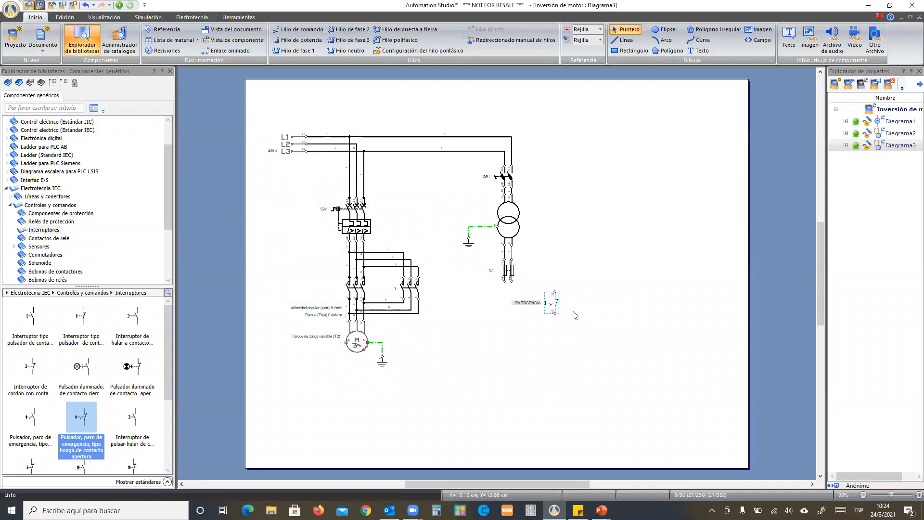
# Rotate the emergency stop pushbutton left, move it slightly up and place its EMERGENCIA label above the symbol
pyautogui.rightClick(558, 307)
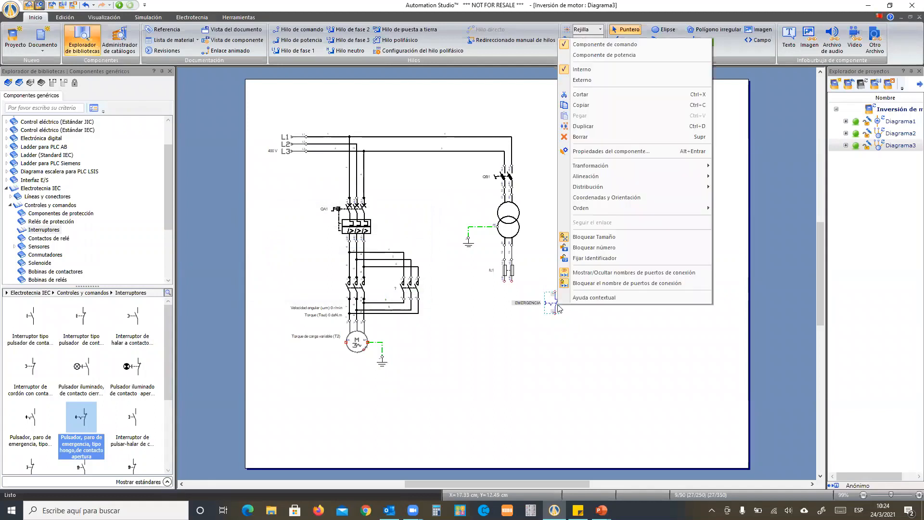
pyautogui.moveTo(631, 166)
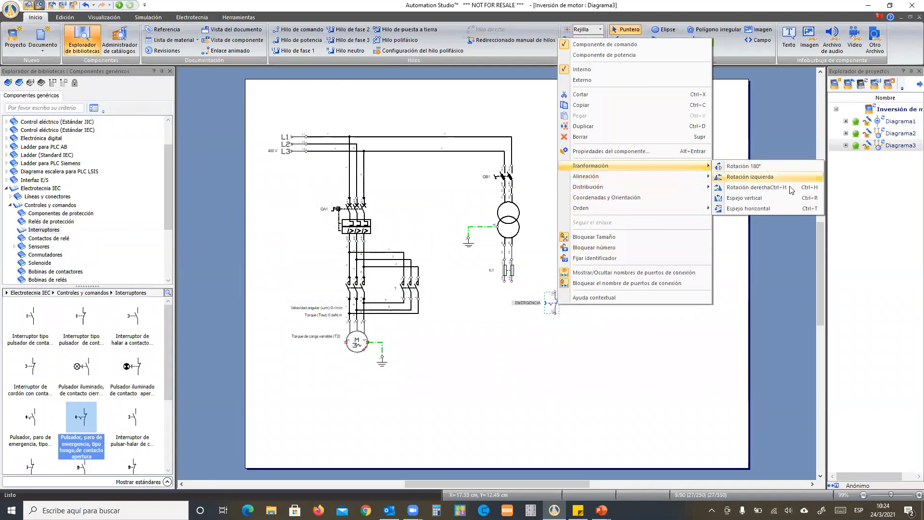
pyautogui.click(750, 177)
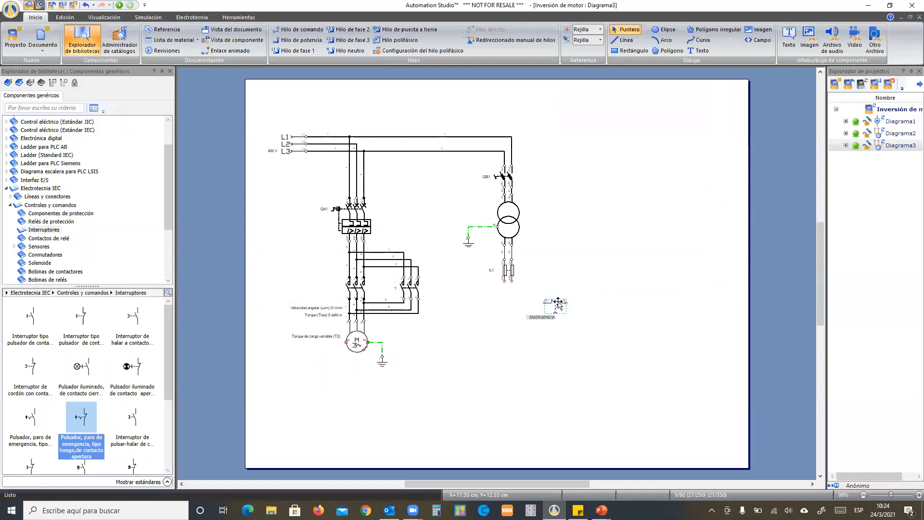
pyautogui.moveTo(558, 302); pyautogui.dragTo(552, 292)
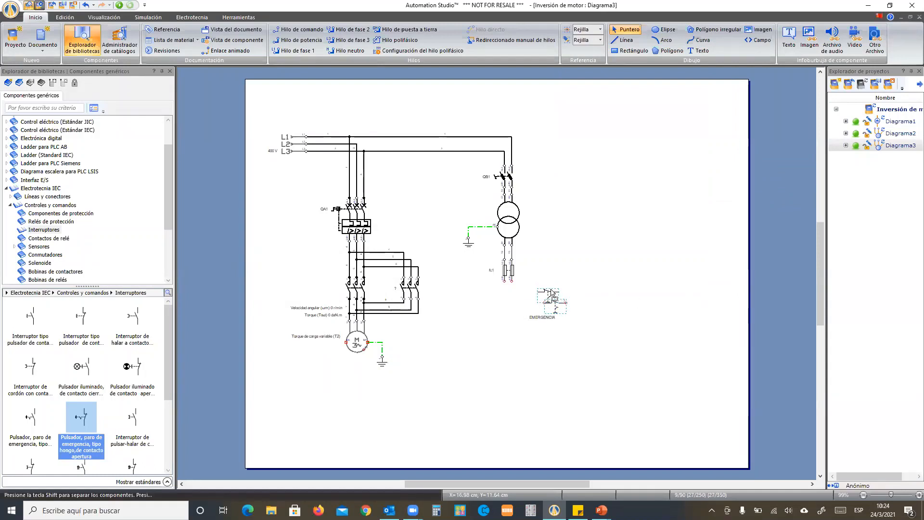
pyautogui.click(535, 307)
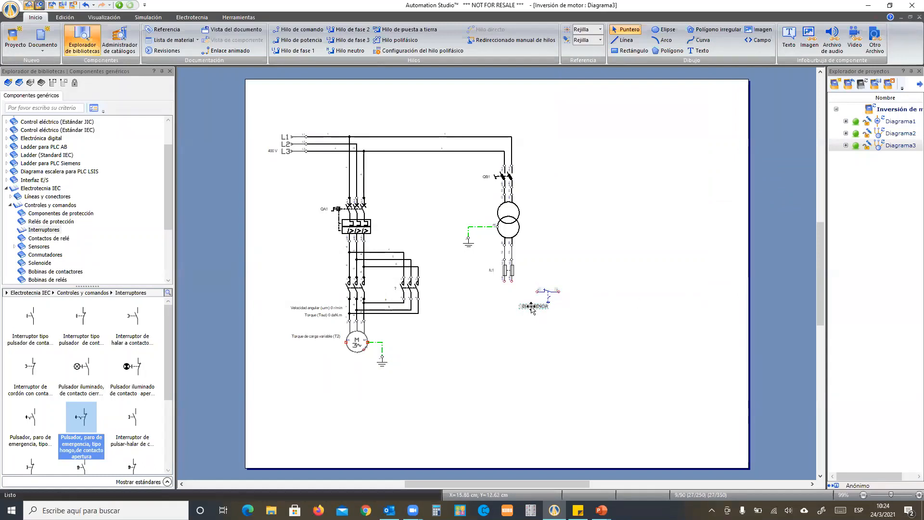
pyautogui.moveTo(535, 307); pyautogui.dragTo(549, 272)
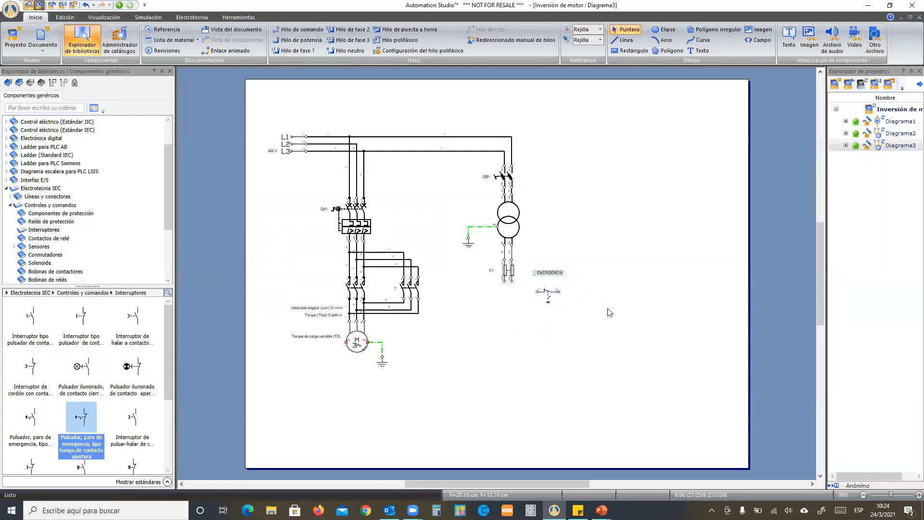
pyautogui.click(607, 310)
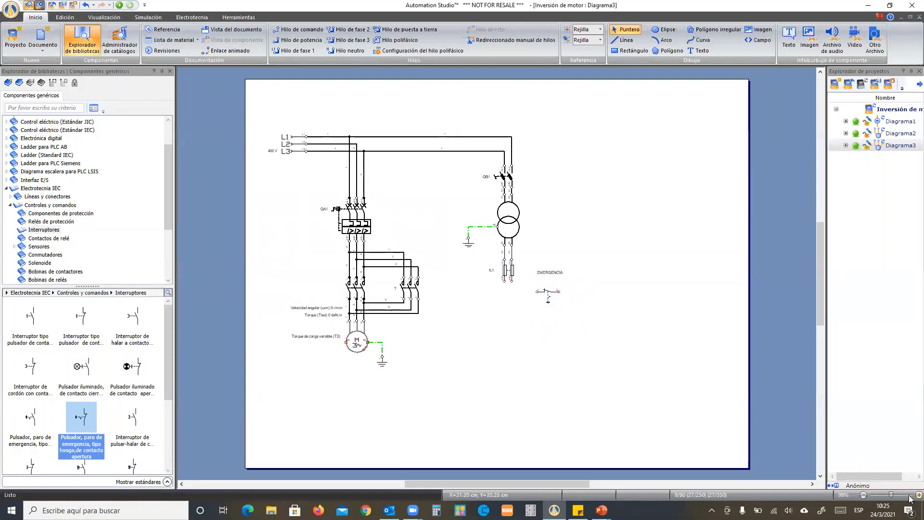
# Place a normally closed, automatic-return pushbutton with alias STOP to the right of the EMERGENCIA pushbutton
pyautogui.rightClick(665, 339)
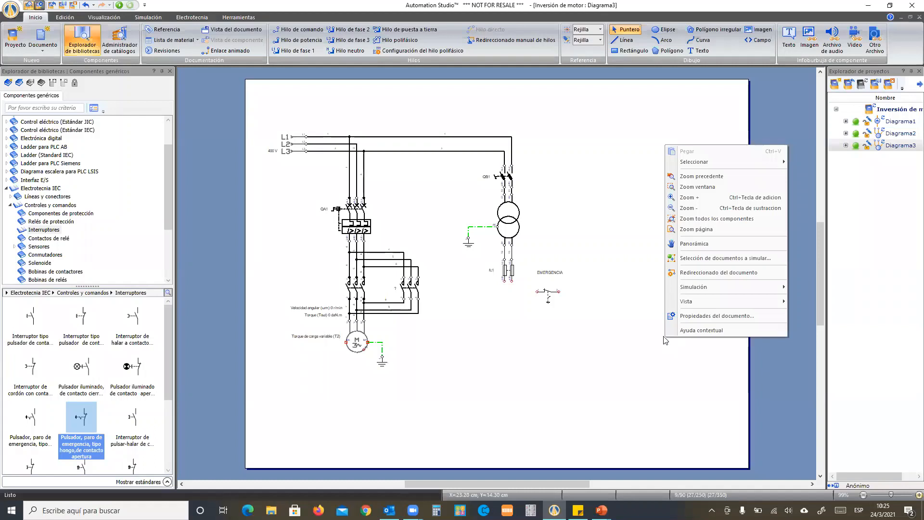
pyautogui.click(707, 382)
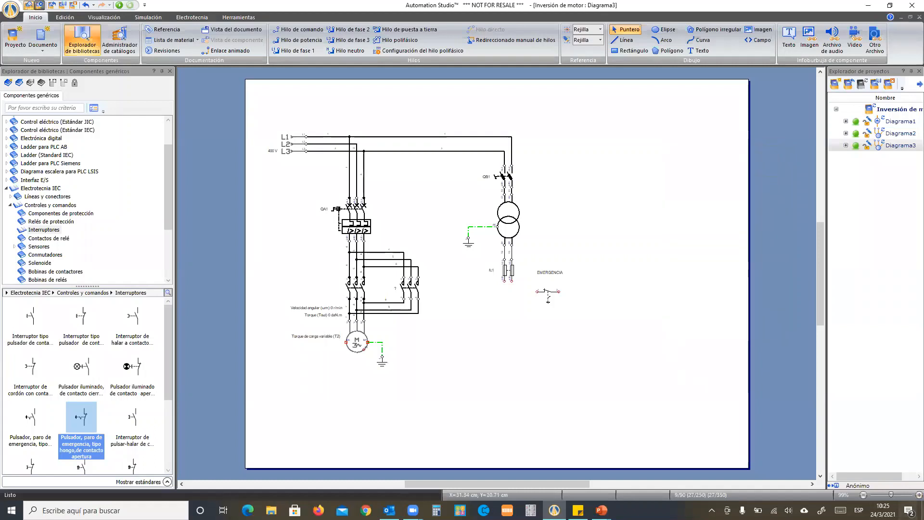
pyautogui.click(918, 495)
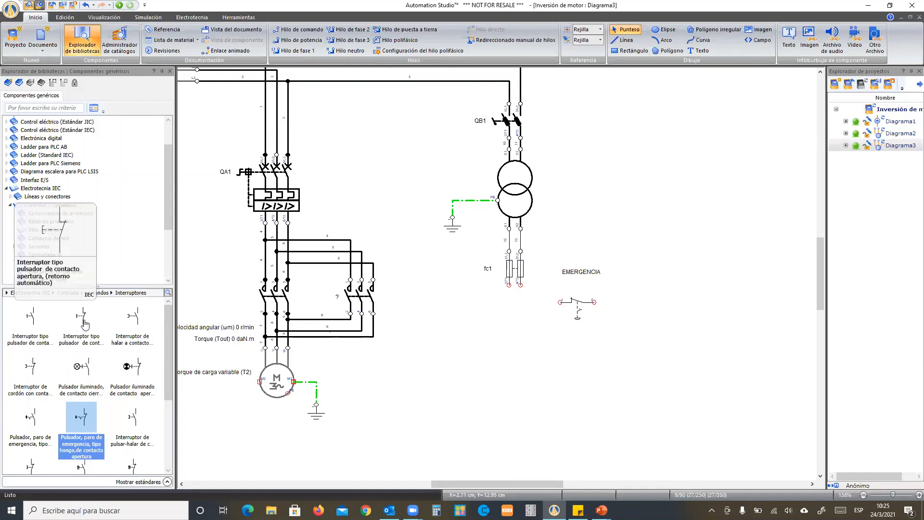
pyautogui.moveTo(82, 323); pyautogui.dragTo(661, 301)
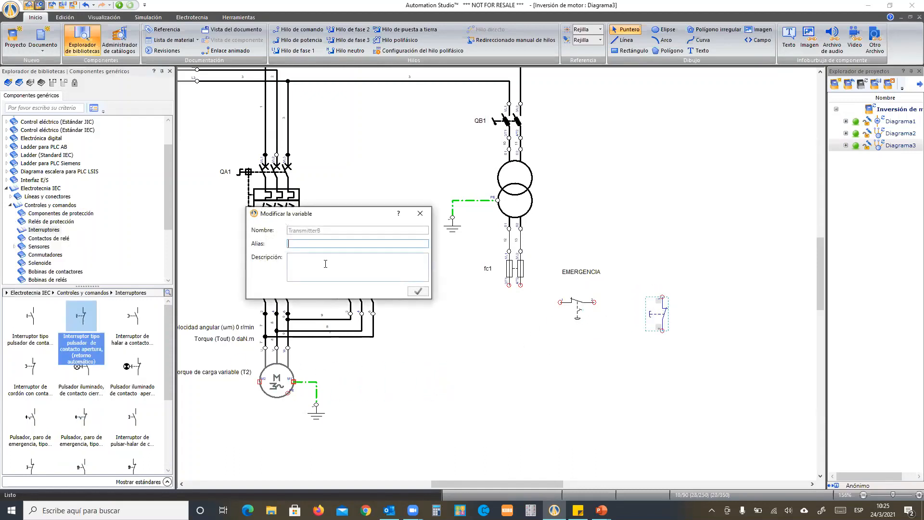
pyautogui.write('stOP')
pyautogui.press('Return')
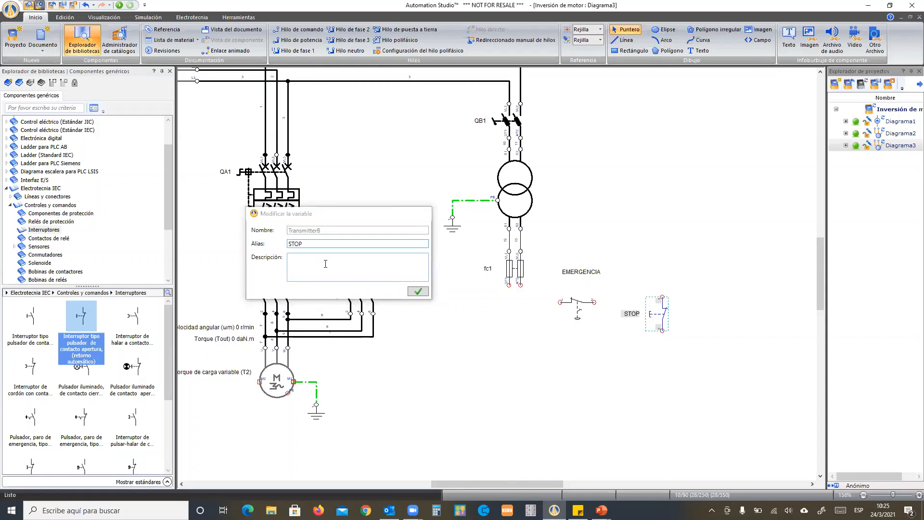
# Rotate the STOP pushbutton left and align it in line with the EMERGENCIA pushbutton, with its label above the symbol
pyautogui.rightClick(665, 312)
pyautogui.moveTo(752, 179)
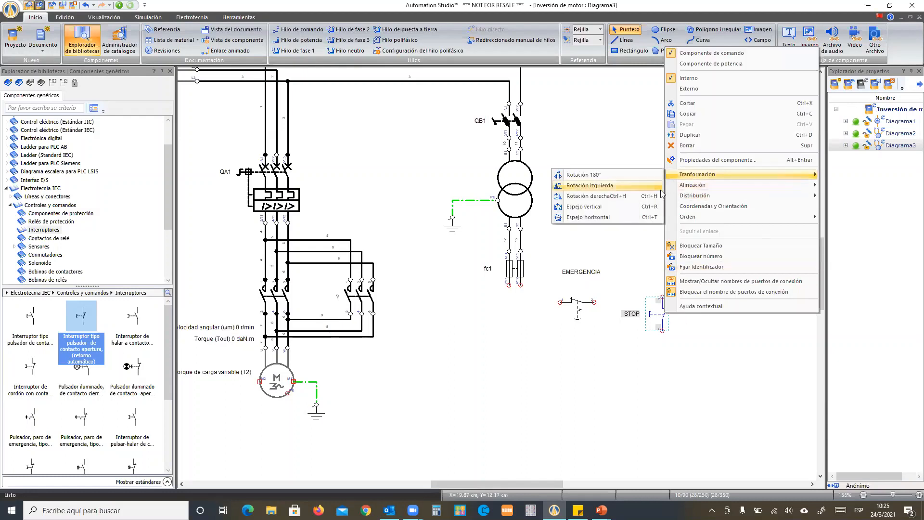
pyautogui.click(648, 186)
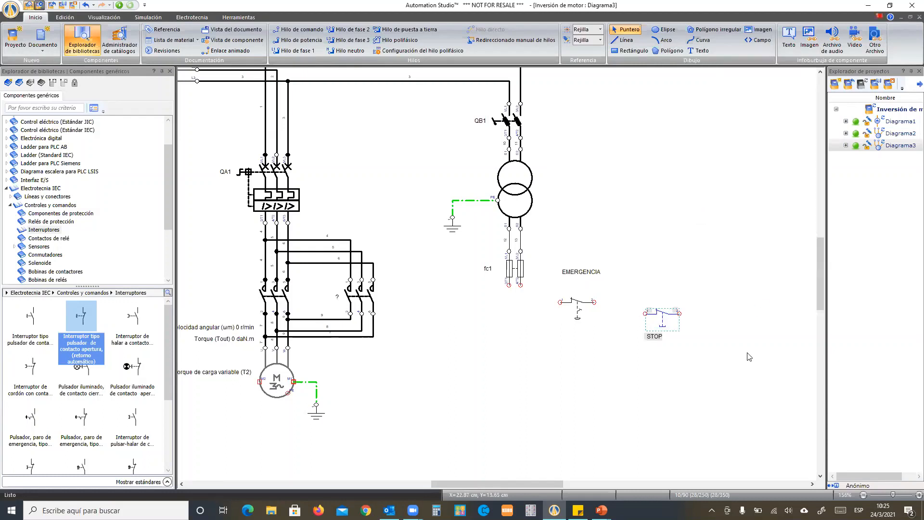
pyautogui.moveTo(661, 315); pyautogui.dragTo(642, 272)
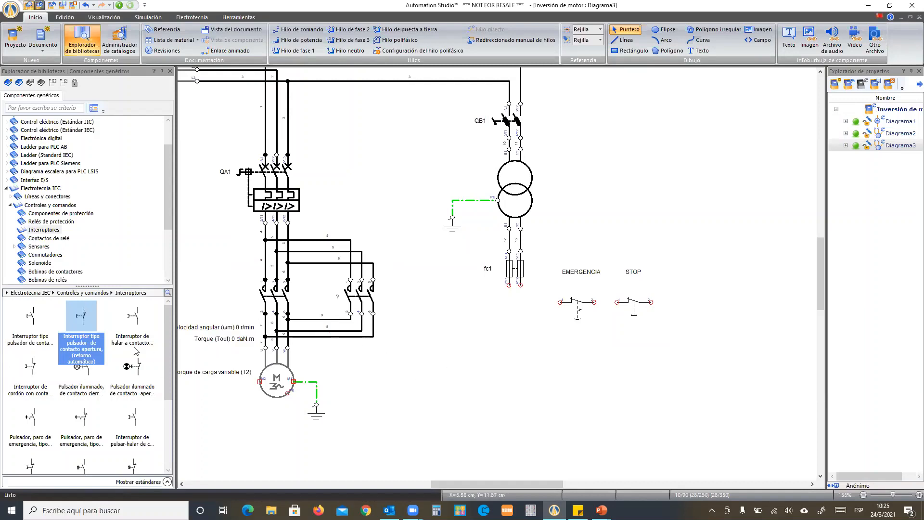
# Place a normally open, automatic-return pushbutton with alias ADELANTE below and to the right of the STOP pushbutton
pyautogui.moveTo(30, 320); pyautogui.dragTo(672, 337)
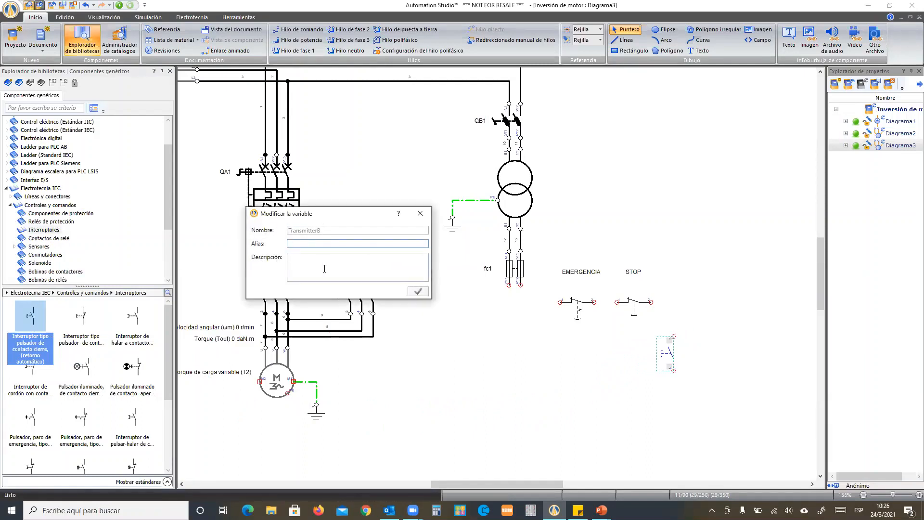
pyautogui.write('adel')
pyautogui.press('BackSpace')
pyautogui.press('BackSpace')
pyautogui.press('BackSpace')
pyautogui.press('BackSpace')
pyautogui.press('BackSpace')
pyautogui.press('BackSpace')
pyautogui.press('BackSpace')
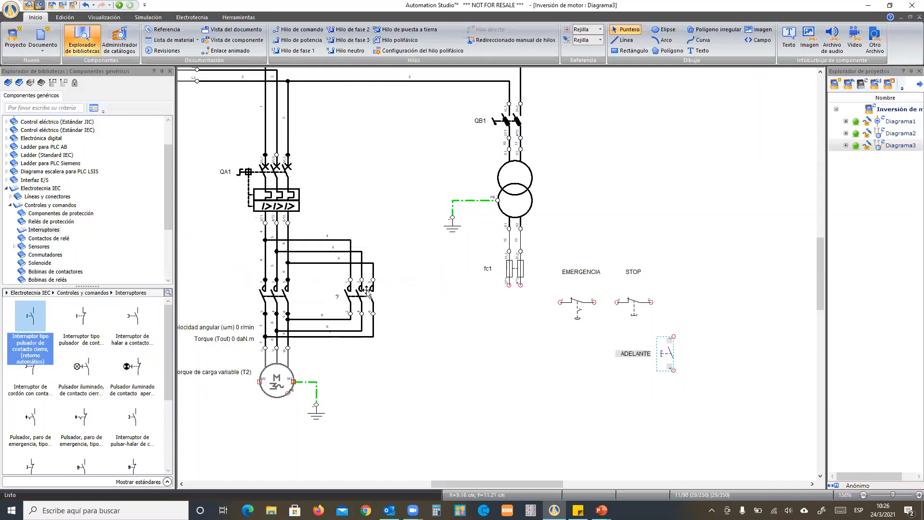
pyautogui.click(714, 342)
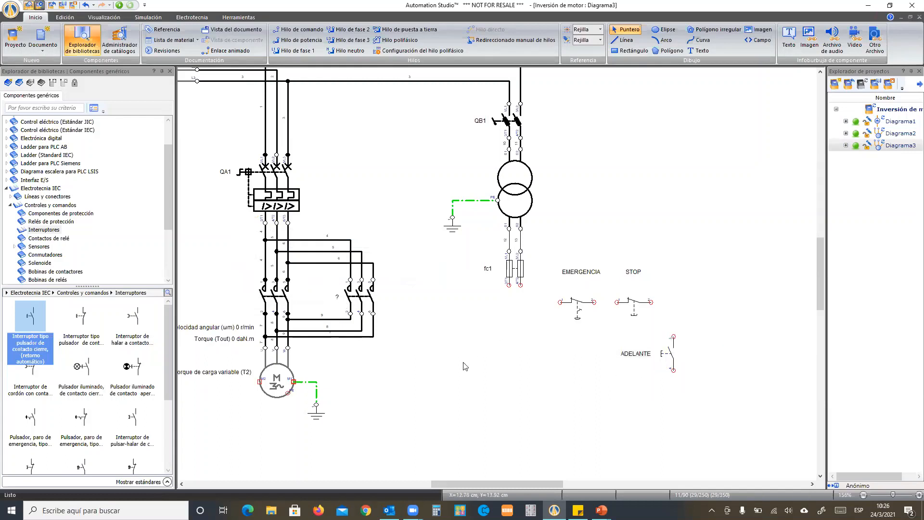
# Place a normally open relay contact (Contacto de cierre) to the right of the ADELANTE pushbutton, leaving its variable unassigned
pyautogui.click(58, 239)
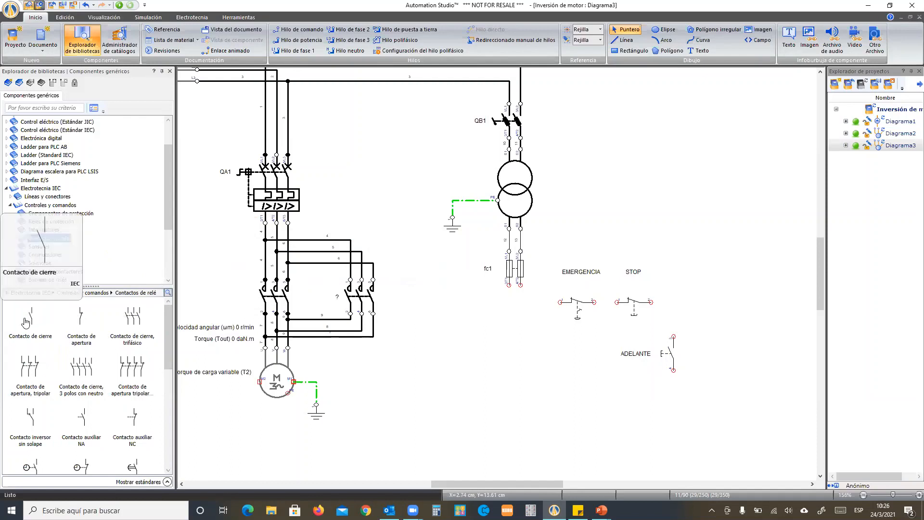
pyautogui.moveTo(32, 321)
pyautogui.moveTo(31, 321); pyautogui.dragTo(723, 344)
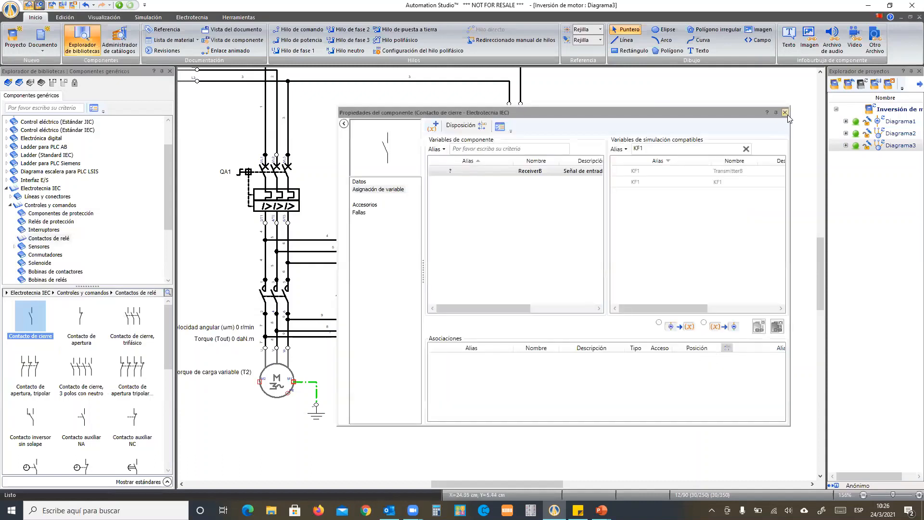
pyautogui.click(785, 113)
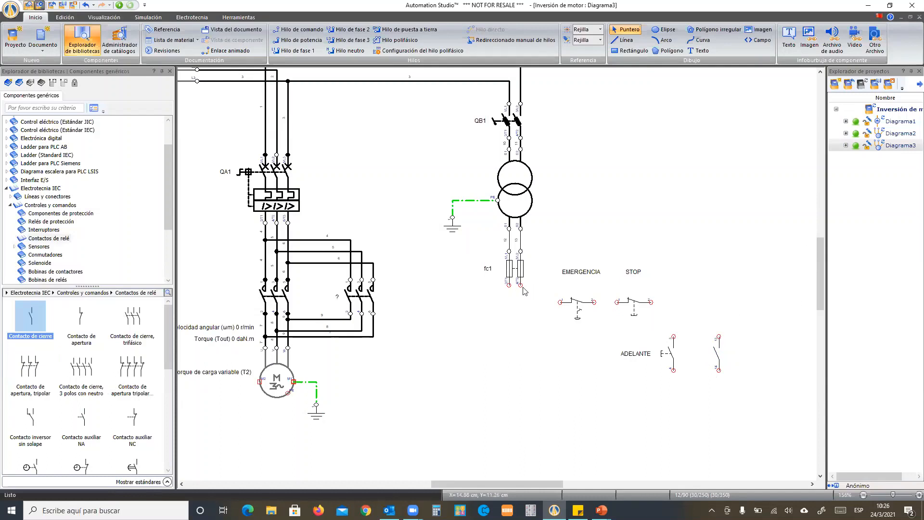
# Wire the second output of fuse fc1 in series through EMERGENCIA and STOP to the upper terminal of ADELANTE with control wire
pyautogui.click(299, 30)
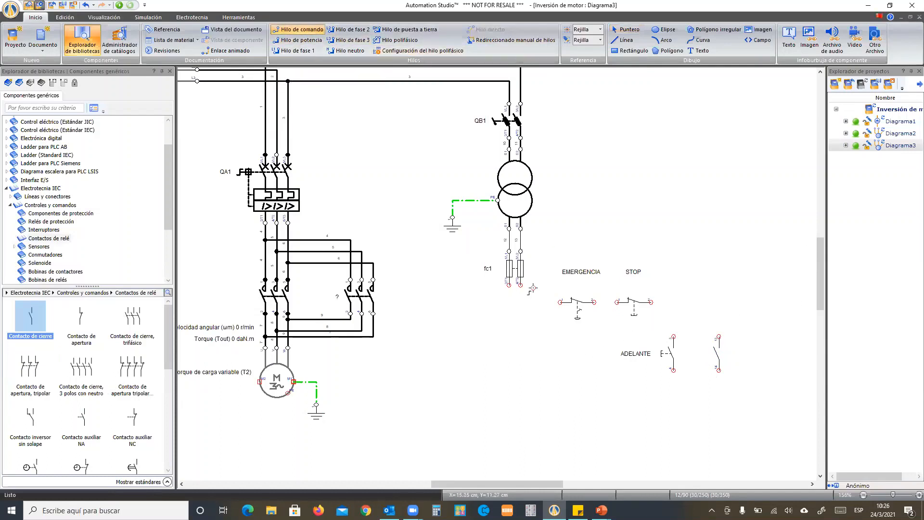
pyautogui.click(519, 285)
pyautogui.click(558, 306)
pyautogui.click(594, 302)
pyautogui.click(617, 301)
pyautogui.click(675, 336)
pyautogui.press('Escape')
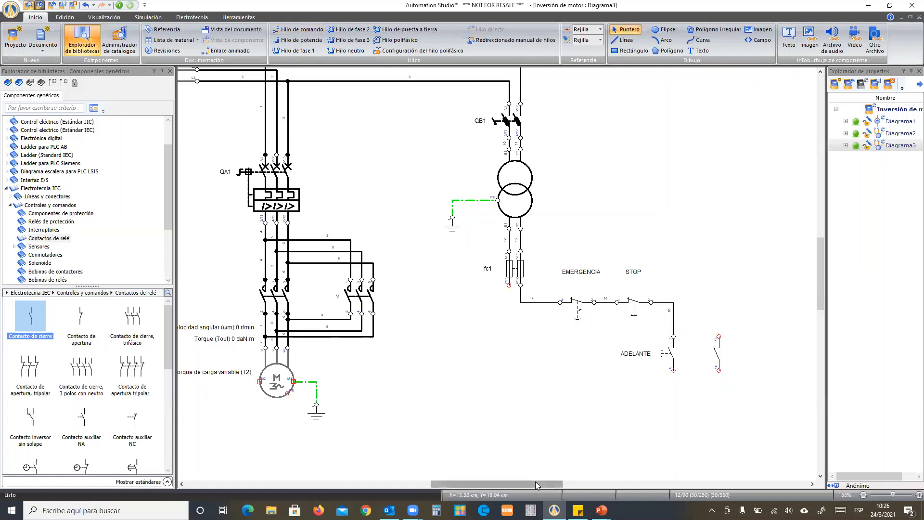
# Place a contactor coil (Bobina de contactor, CA/CC) with alias KF1 below the ADELANTE pushbutton, leaving room for a contact between them
pyautogui.moveTo(536, 482); pyautogui.dragTo(559, 481)
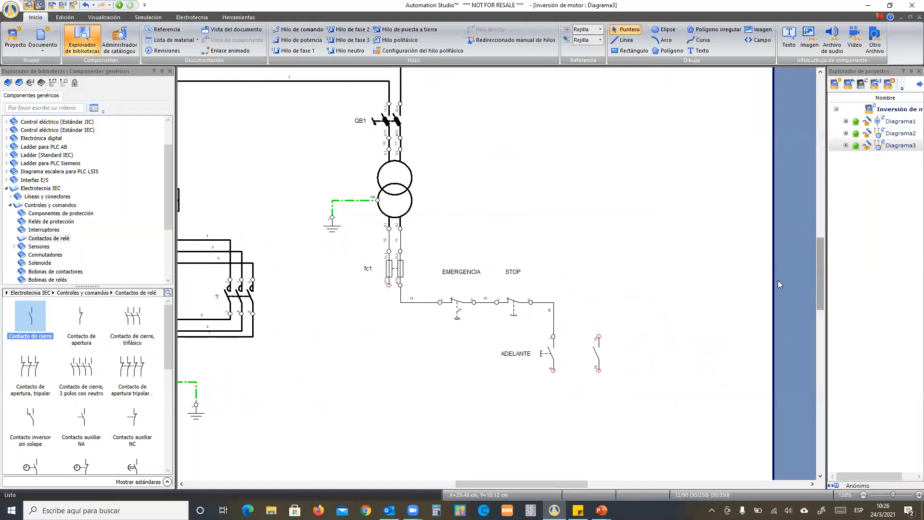
pyautogui.scroll(-2, 779, 284)
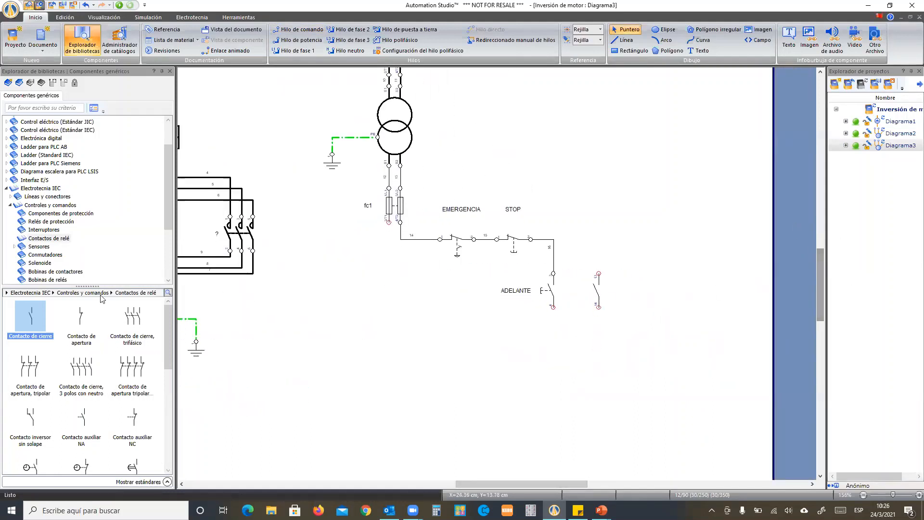
pyautogui.click(44, 271)
pyautogui.moveTo(28, 317); pyautogui.dragTo(557, 367)
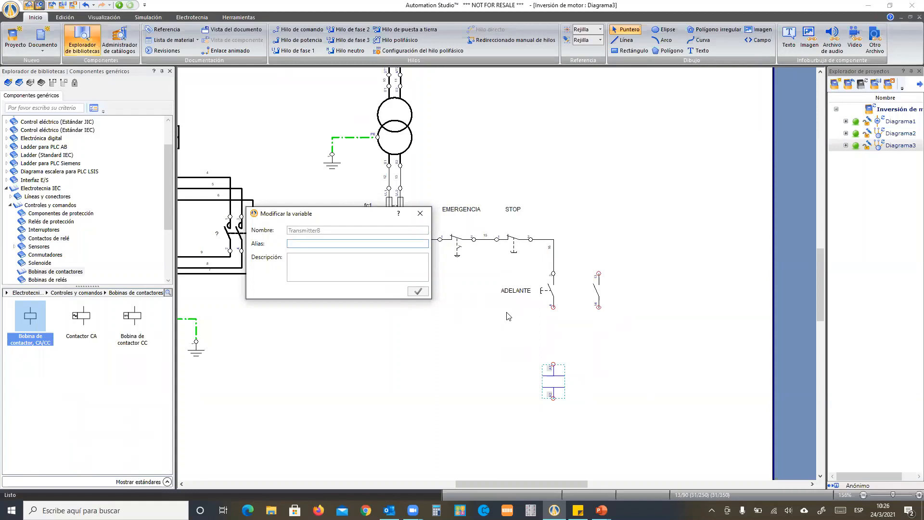
pyautogui.write('kF1')
pyautogui.press('Return')
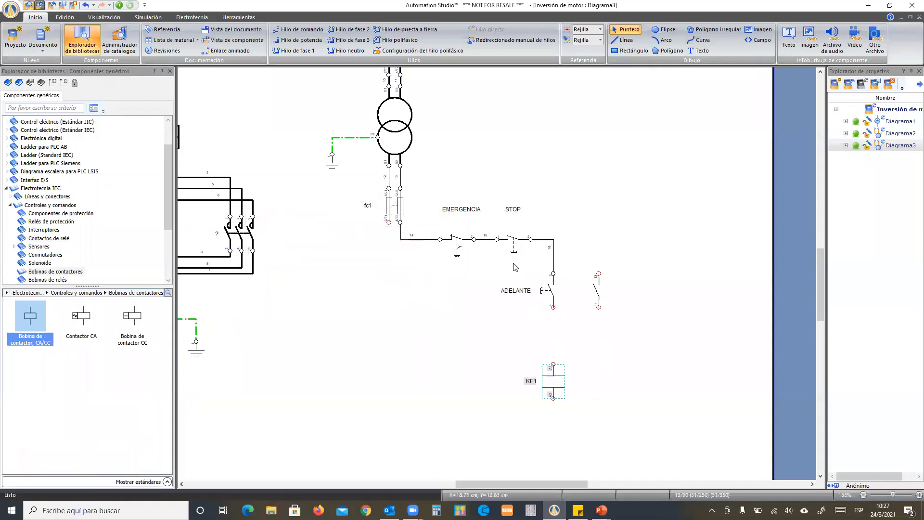
pyautogui.click(585, 370)
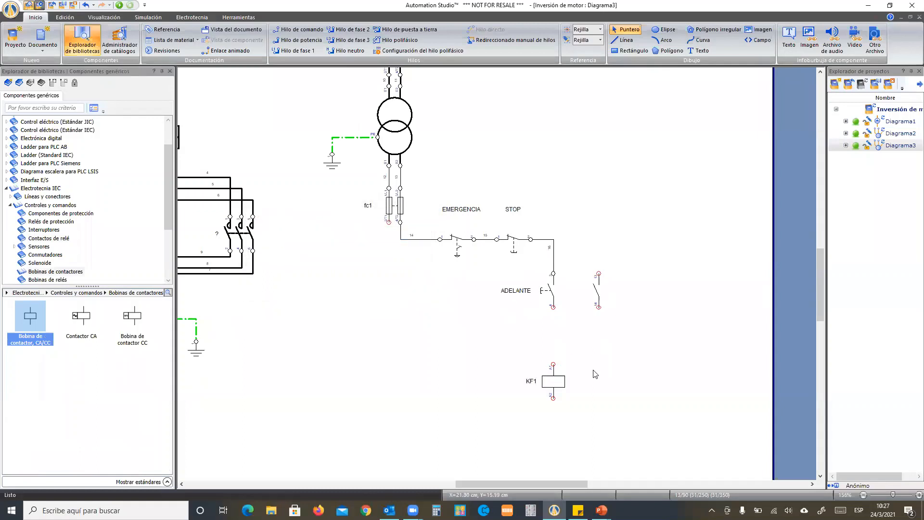
pyautogui.moveTo(553, 382); pyautogui.dragTo(553, 393)
# Insert a normally closed contact (Contacto de apertura) without assigned variable between ADELANTE and coil KF1, wired in series
pyautogui.click(48, 238)
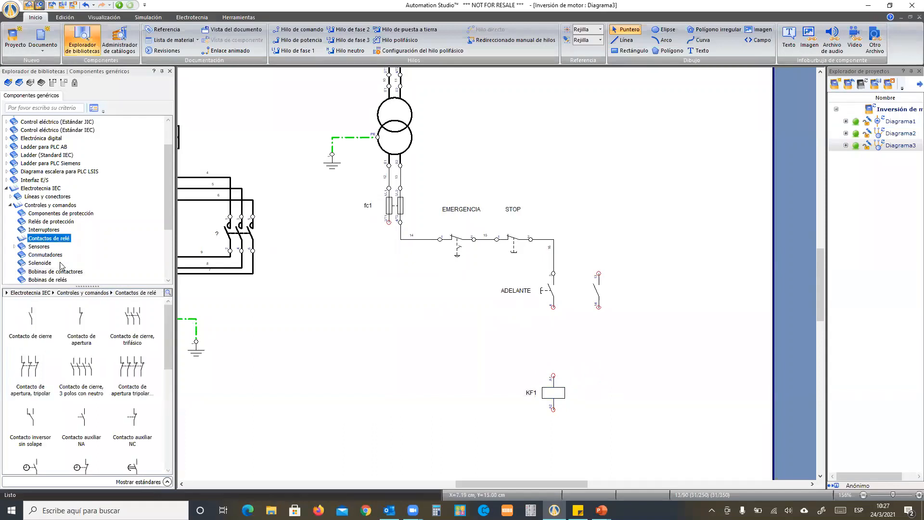
pyautogui.moveTo(81, 320); pyautogui.dragTo(553, 325)
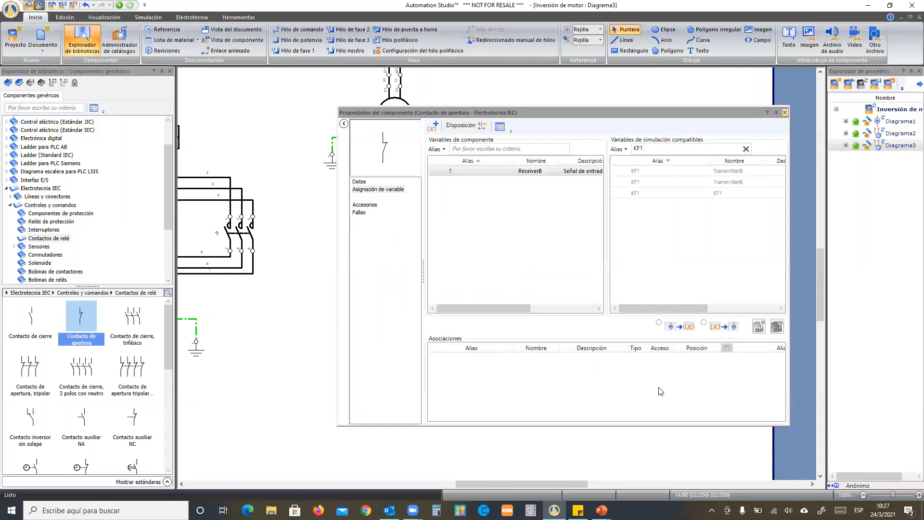
pyautogui.click(785, 113)
pyautogui.click(576, 362)
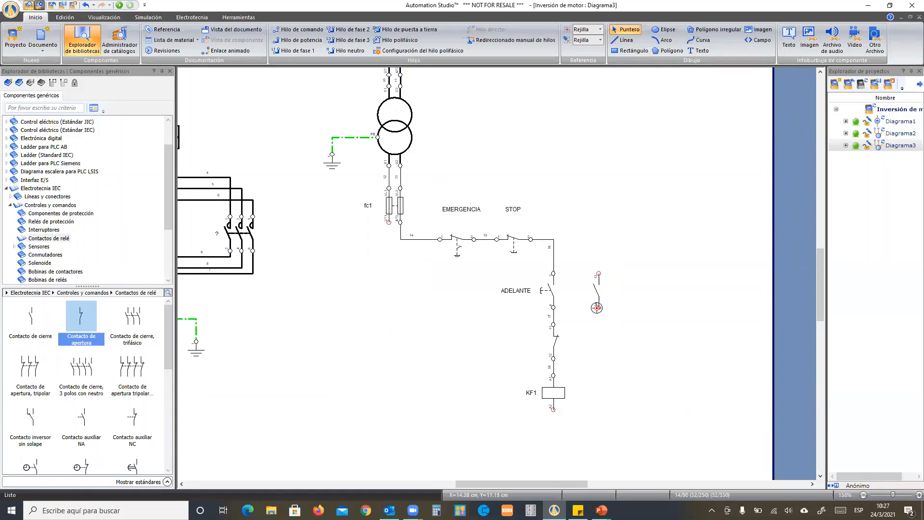
# Wire coil KF1's lower terminal to the first output of fc1 and connect the normally open contact in parallel with ADELANTE
pyautogui.click(599, 307)
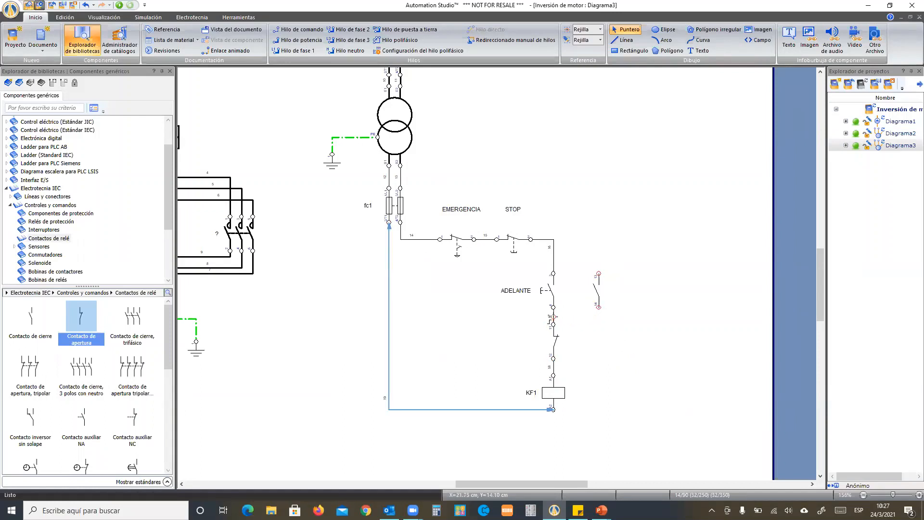
pyautogui.click(554, 316)
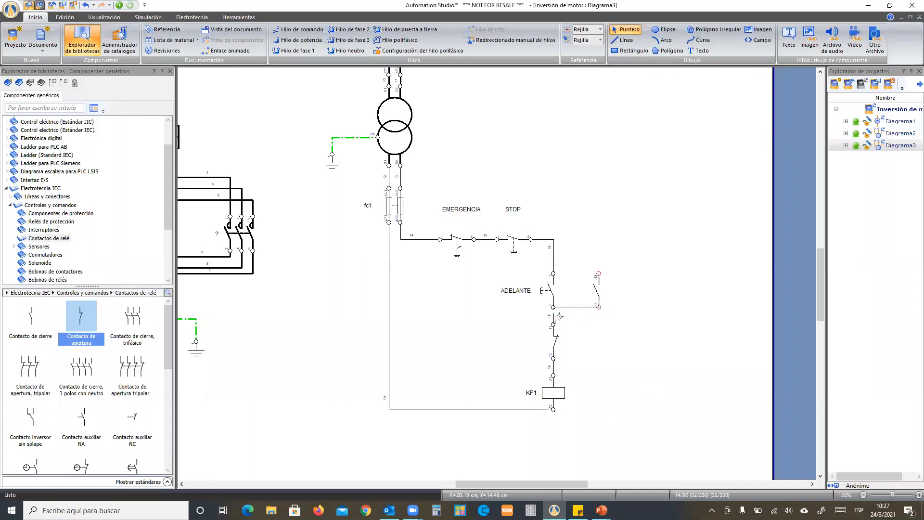
pyautogui.click(555, 319)
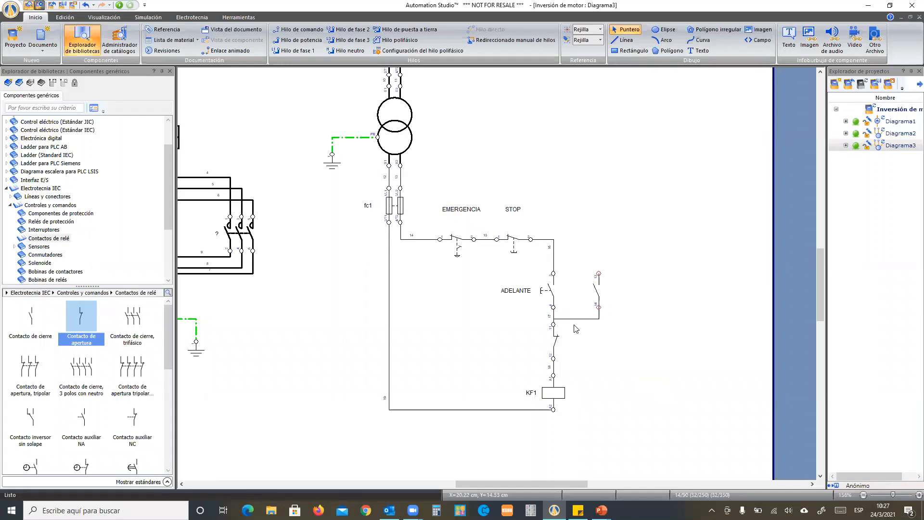
pyautogui.click(554, 240)
pyautogui.click(662, 322)
pyautogui.click(551, 293)
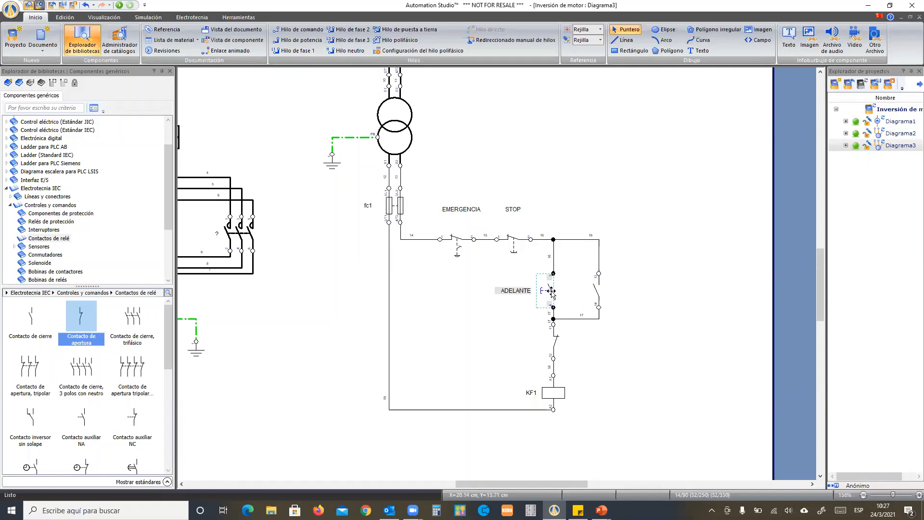
pyautogui.hotkey('ctrl', 'v')
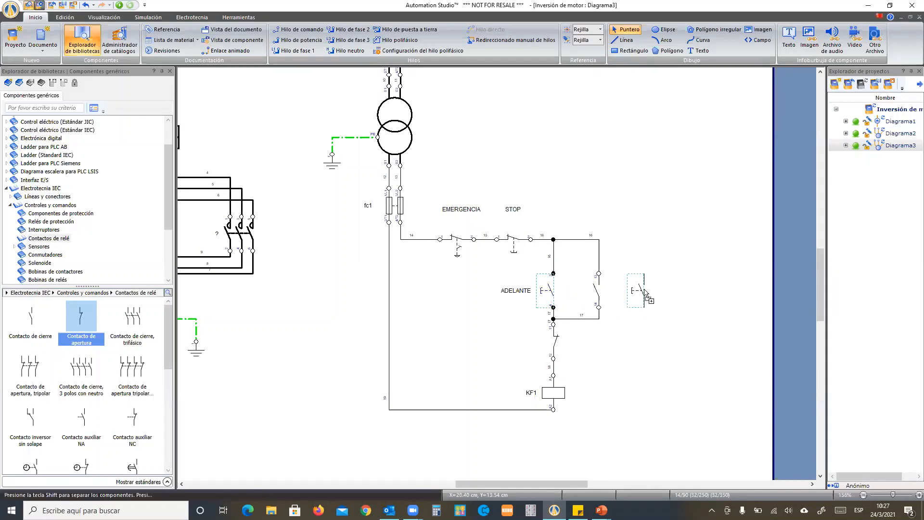
pyautogui.click(645, 292)
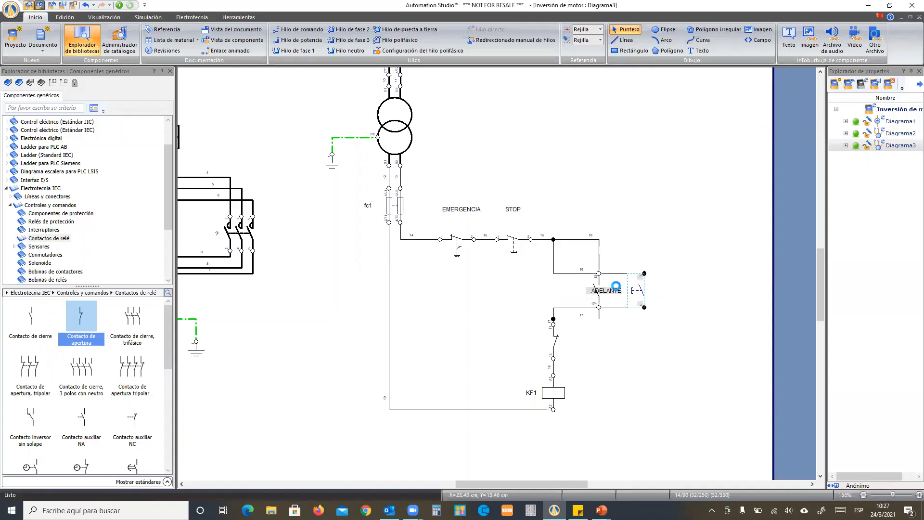
pyautogui.hotkey('ctrl', 'z')
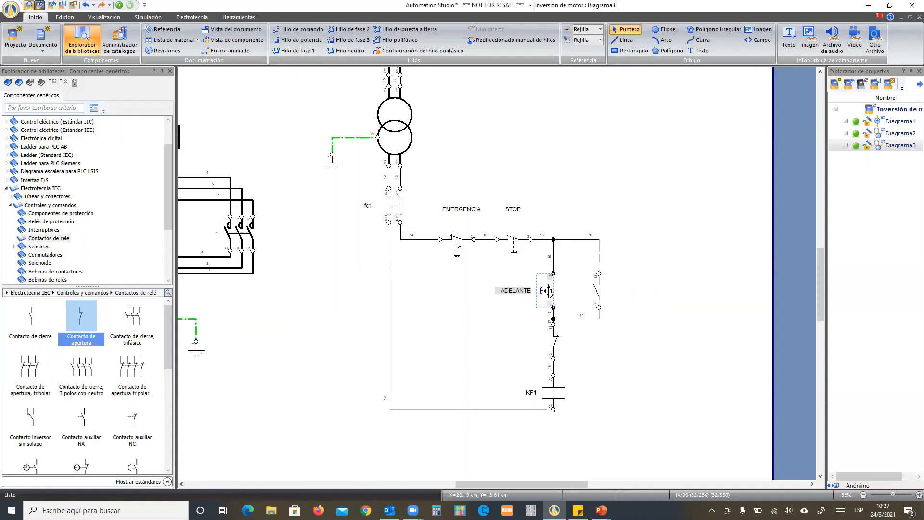
# Duplicate the ADELANTE pushbutton beyond its parallel contact with alias ATRAS, and place a copy of that normally open contact beside it
pyautogui.hotkey('ctrl', 'v')
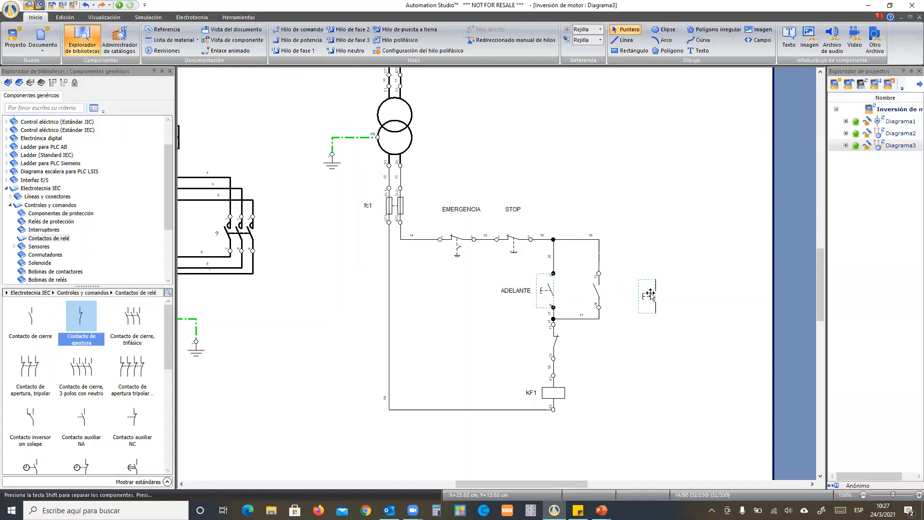
pyautogui.click(648, 293)
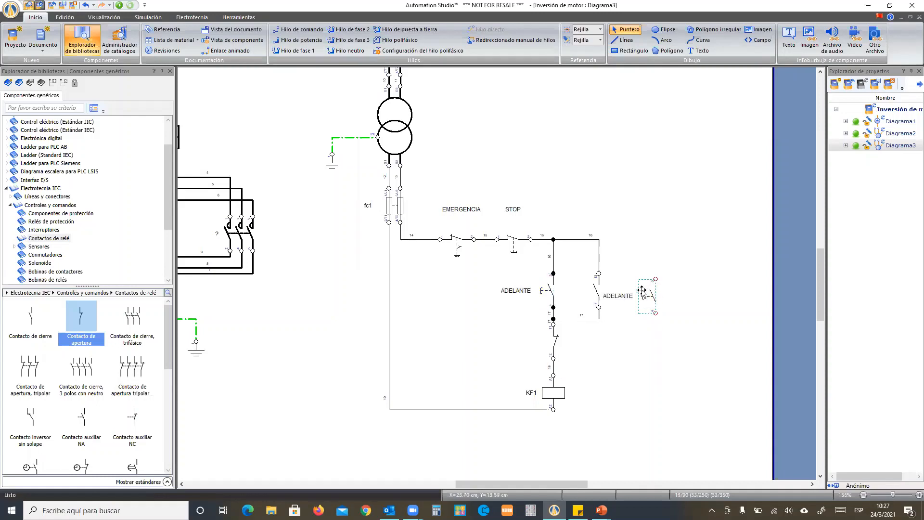
pyautogui.doubleClick(629, 291)
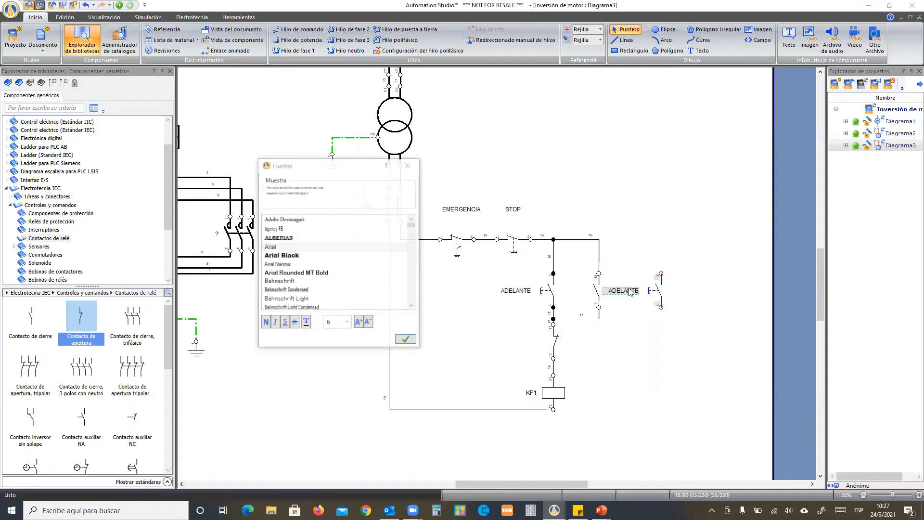
pyautogui.doubleClick(657, 290)
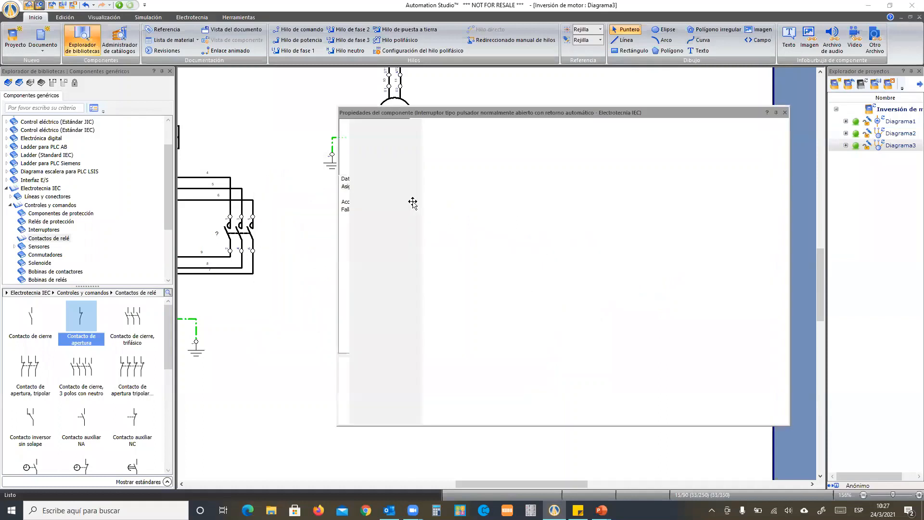
pyautogui.click(478, 170)
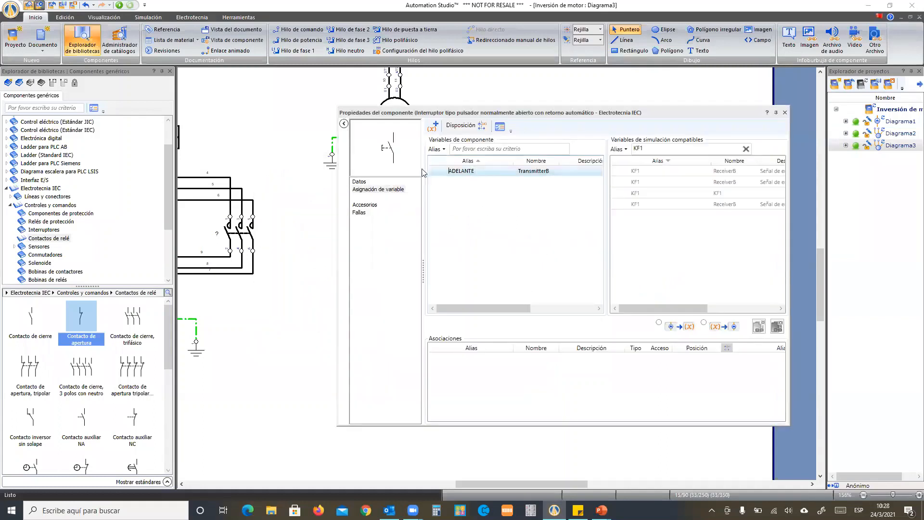
pyautogui.moveTo(477, 171); pyautogui.dragTo(422, 172)
pyautogui.write('at')
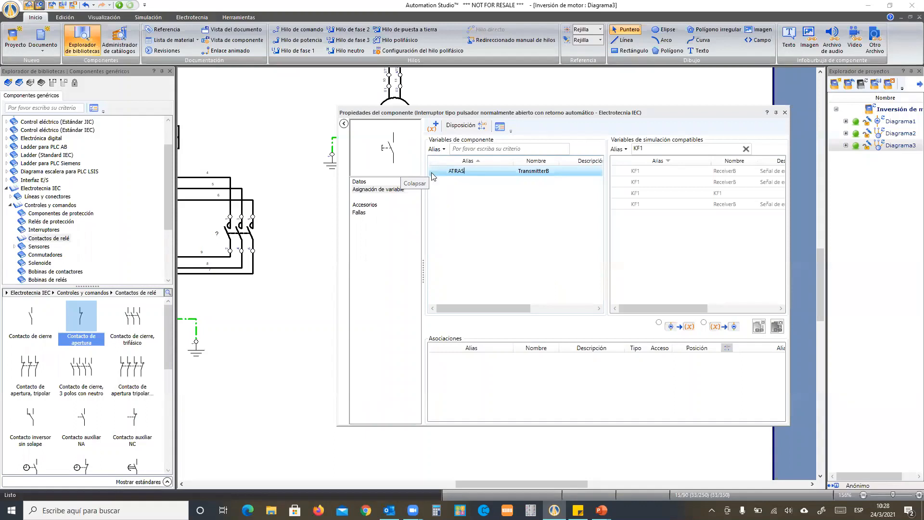
pyautogui.click(785, 113)
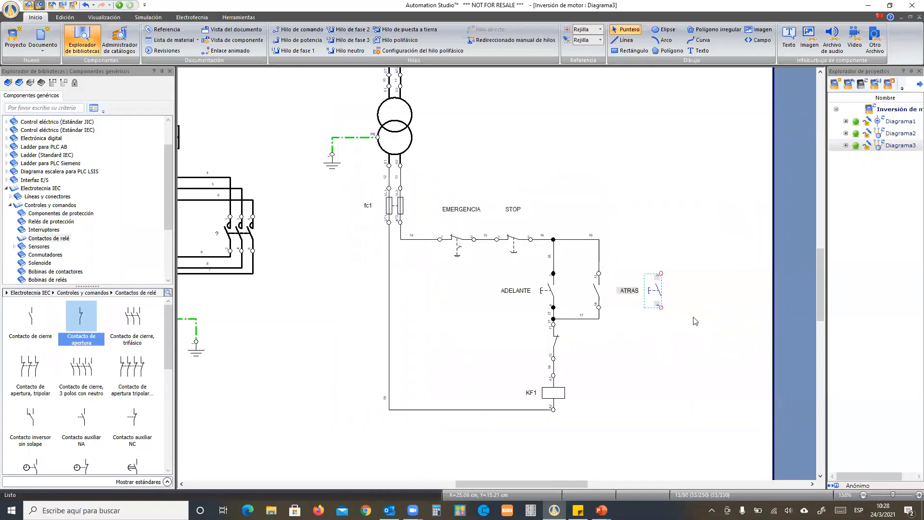
pyautogui.click(695, 321)
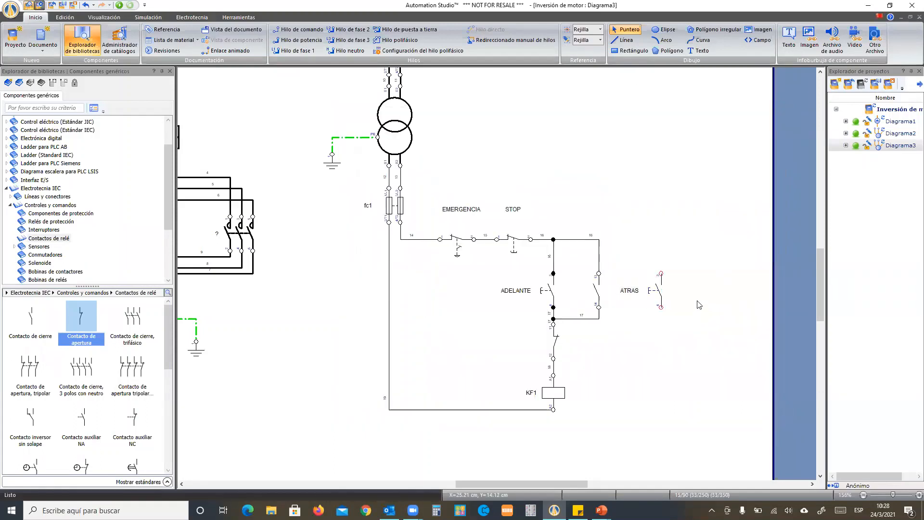
pyautogui.moveTo(595, 293); pyautogui.dragTo(703, 294)
pyautogui.moveTo(555, 338); pyautogui.dragTo(664, 334)
pyautogui.keyDown('ctrl'); pyautogui.click(558, 340); pyautogui.keyUp('ctrl')
pyautogui.moveTo(557, 341); pyautogui.dragTo(665, 343)
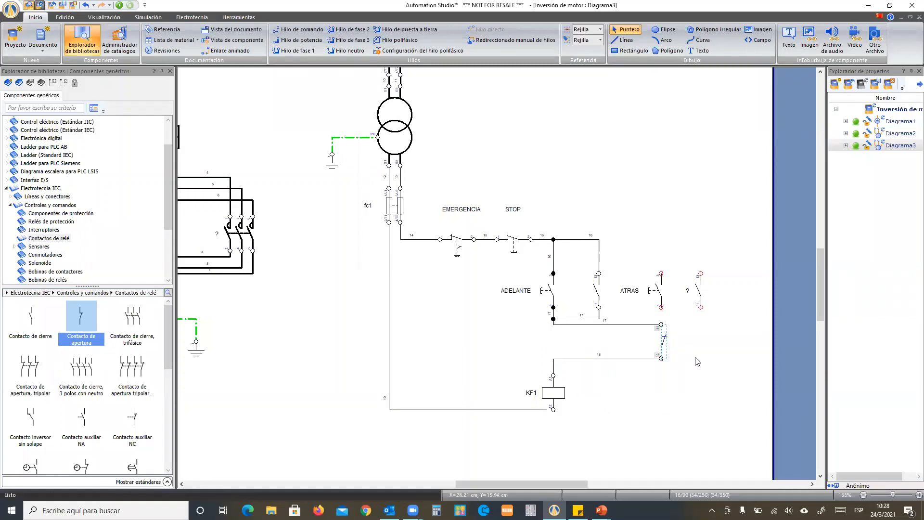
pyautogui.hotkey('ctrl', 'z')
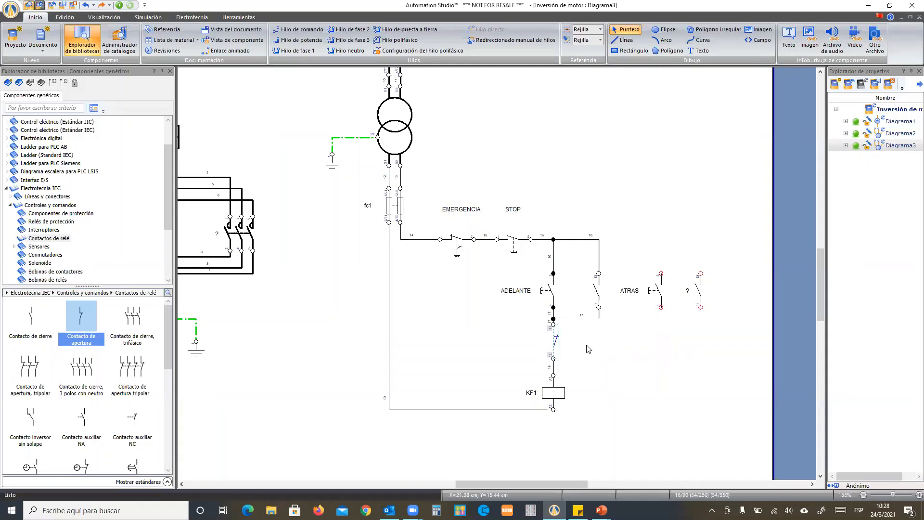
# Place a copy of the normally closed contact below ATRAS and a copy of coil KF1 beneath it
pyautogui.hotkey('ctrl', 'v')
pyautogui.moveTo(584, 341); pyautogui.dragTo(666, 344)
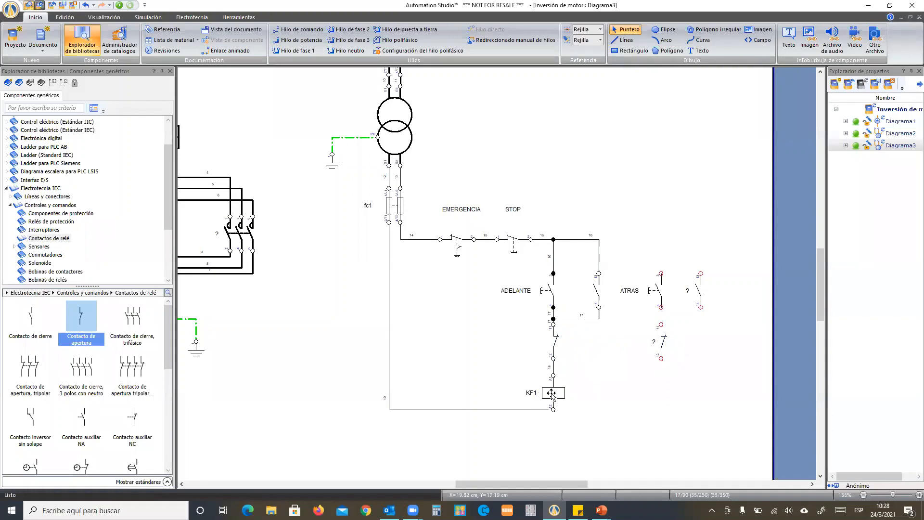
pyautogui.moveTo(552, 394); pyautogui.dragTo(653, 394)
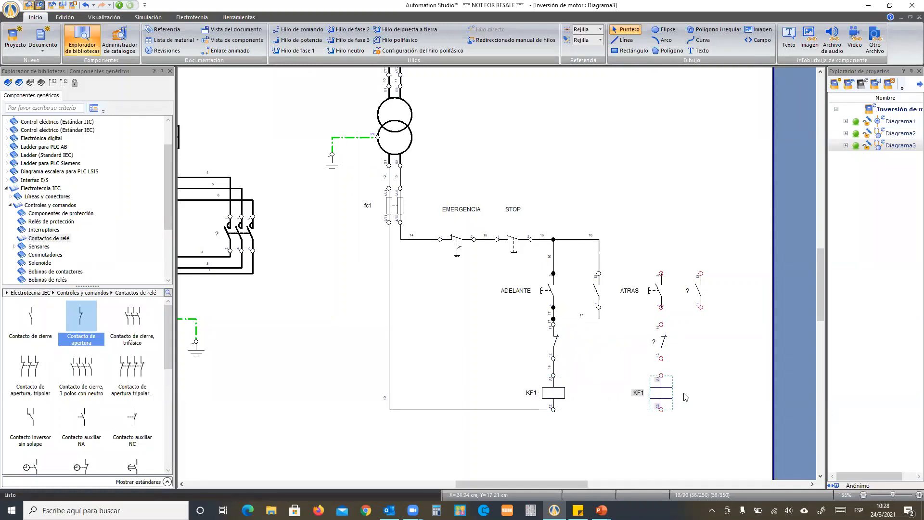
# Set the alias of the copied contactor coil under the ATRAS branch to KF2
pyautogui.click(688, 394)
pyautogui.doubleClick(659, 393)
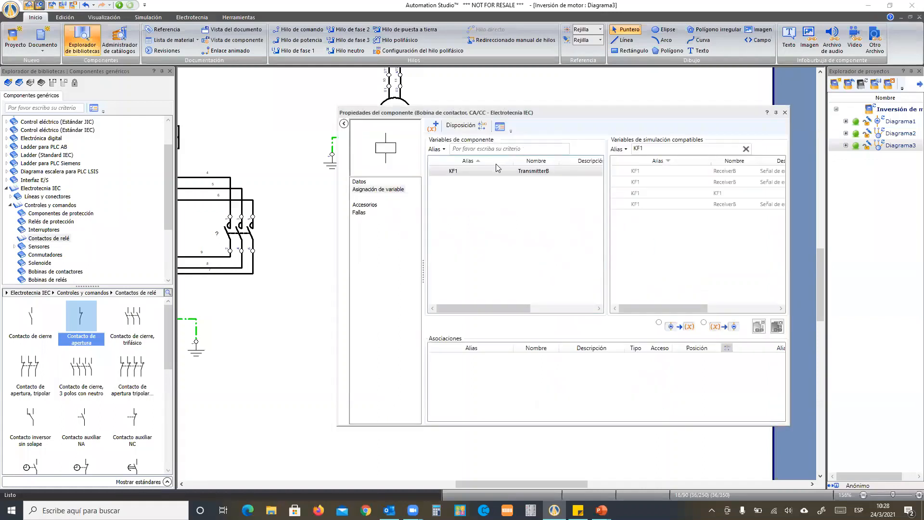
pyautogui.click(465, 174)
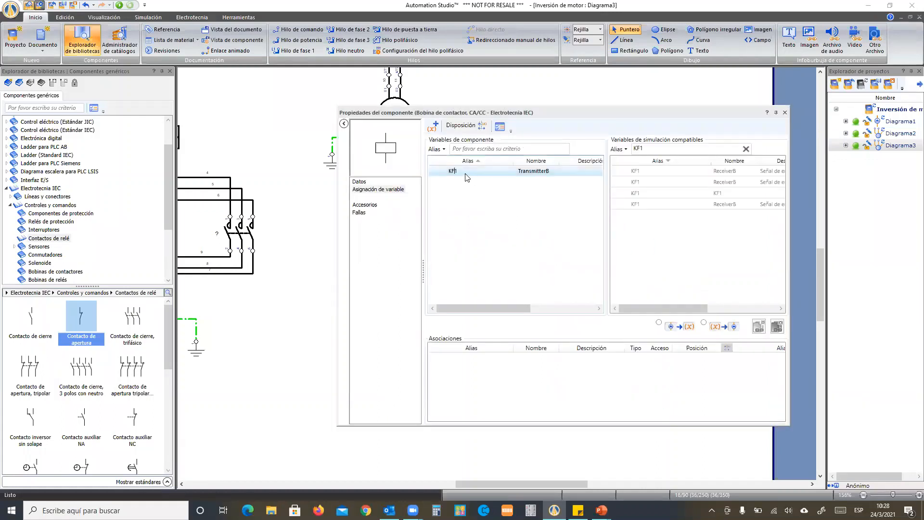
pyautogui.write('2')
pyautogui.press('Return')
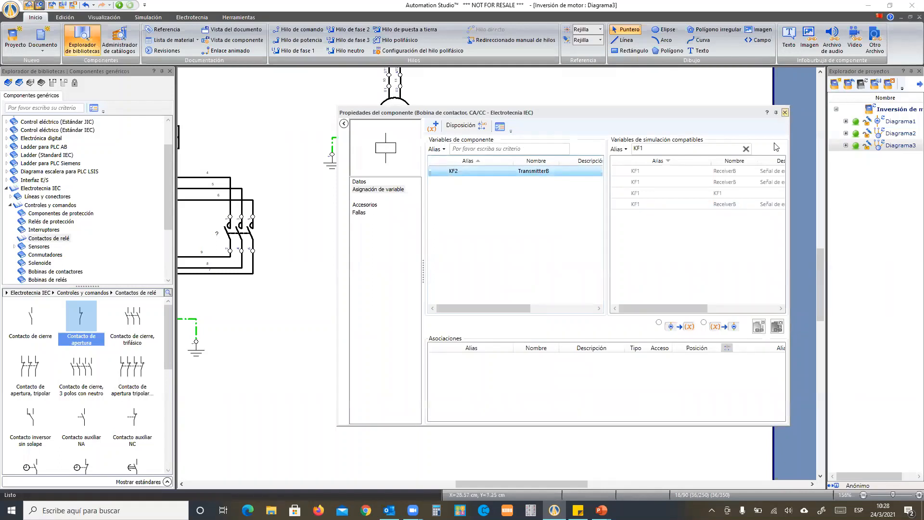
pyautogui.click(785, 113)
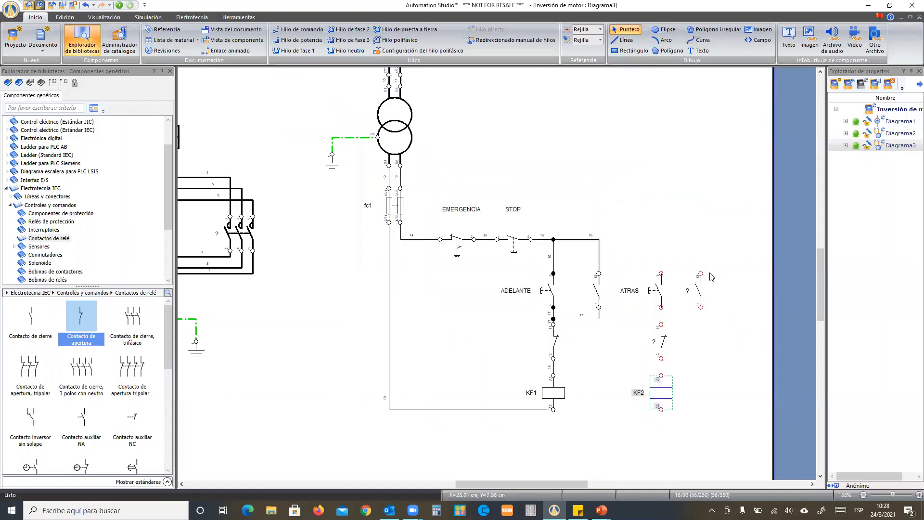
pyautogui.click(693, 351)
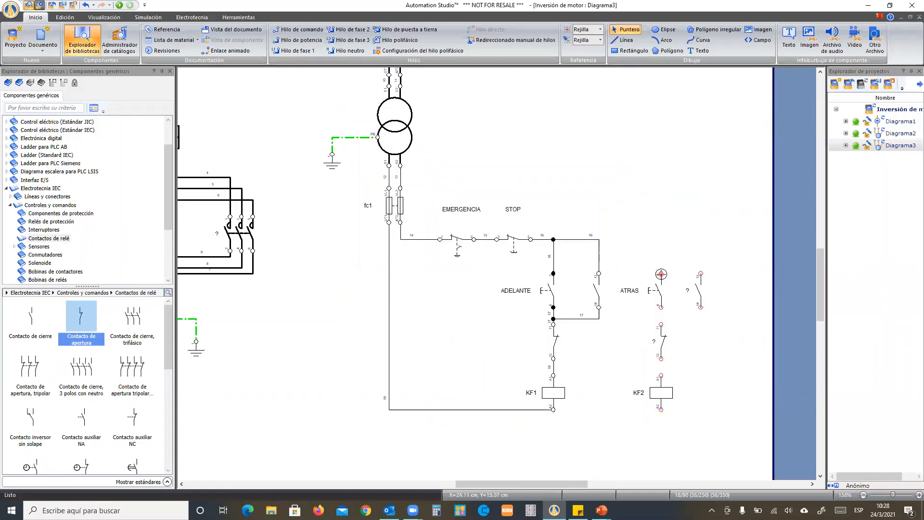
# Wire the upper terminal of ATRAS to the STOP supply line and connect the adjacent normally open contact in parallel with it
pyautogui.moveTo(661, 274); pyautogui.dragTo(594, 240)
pyautogui.moveTo(701, 273)
pyautogui.mouseDown()
pyautogui.moveTo(703, 247)
pyautogui.moveTo(662, 239)
pyautogui.mouseUp()
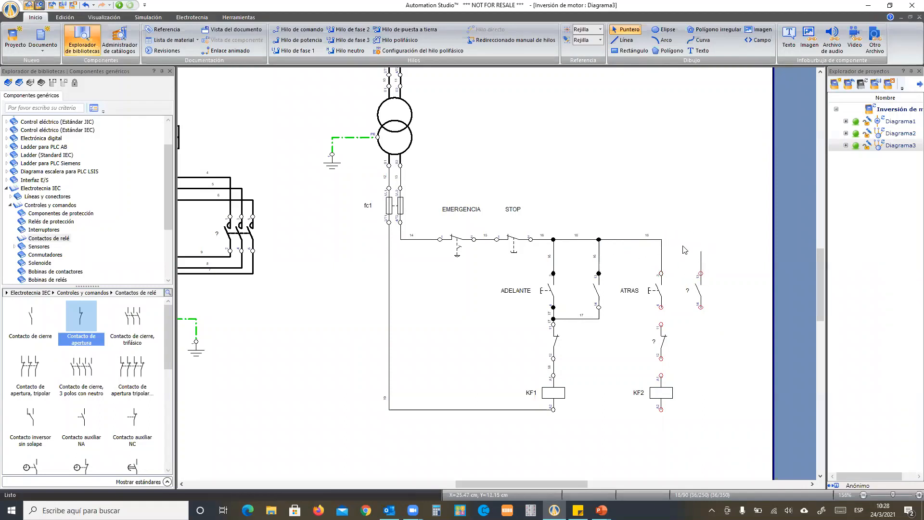
pyautogui.click(701, 308)
# Wire ATRAS in series through the normally closed contact to coil KF2, and join the lower terminals of KF1 and KF2
pyautogui.moveTo(661, 308)
pyautogui.mouseDown()
pyautogui.moveTo(661, 325)
pyautogui.moveTo(678, 318)
pyautogui.moveTo(662, 313)
pyautogui.mouseUp()
pyautogui.moveTo(659, 367); pyautogui.dragTo(659, 376)
pyautogui.moveTo(553, 410); pyautogui.dragTo(661, 410)
pyautogui.click(725, 409)
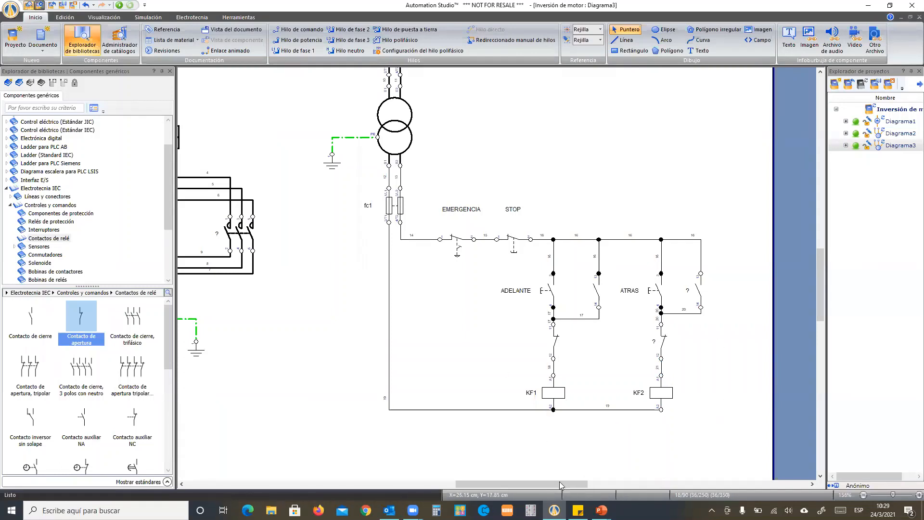
# Associate the three-phase contactor contact directly above the motor with the KF1 simulation variable
pyautogui.hscroll(-2, 547, 487)
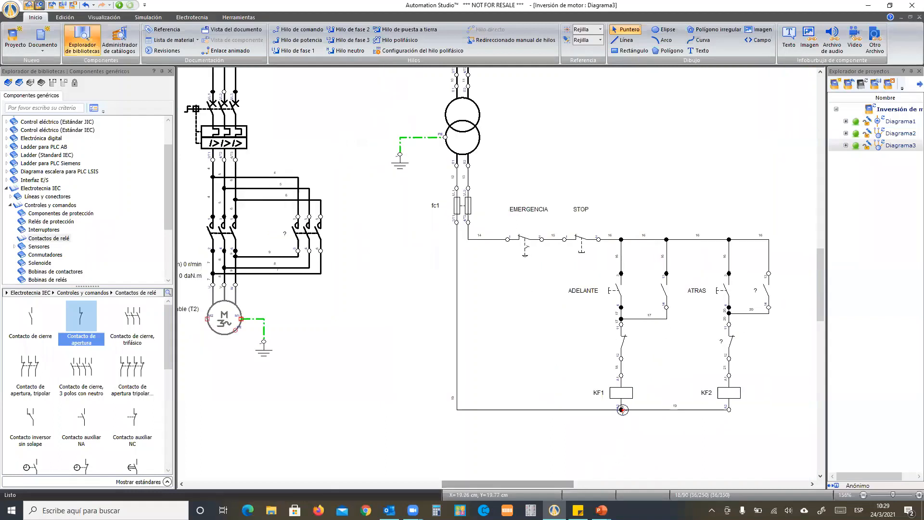
pyautogui.doubleClick(229, 238)
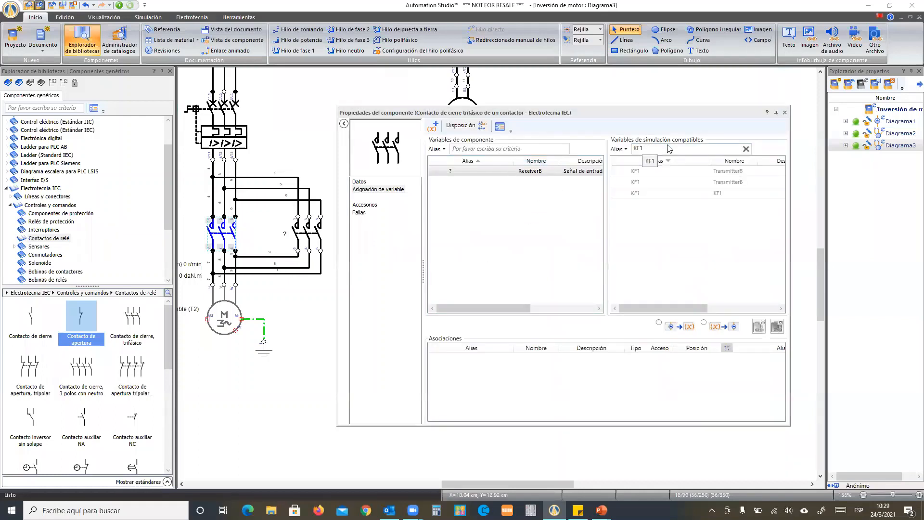
pyautogui.doubleClick(657, 175)
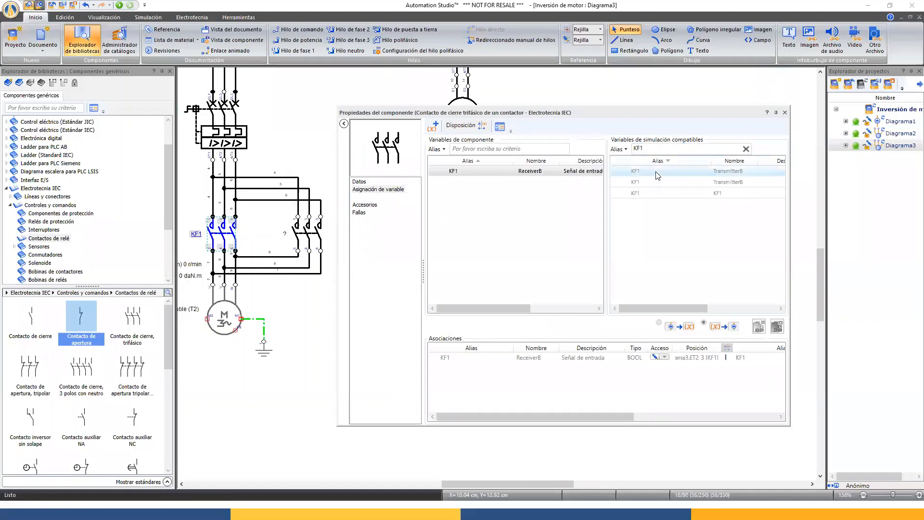
pyautogui.click(785, 112)
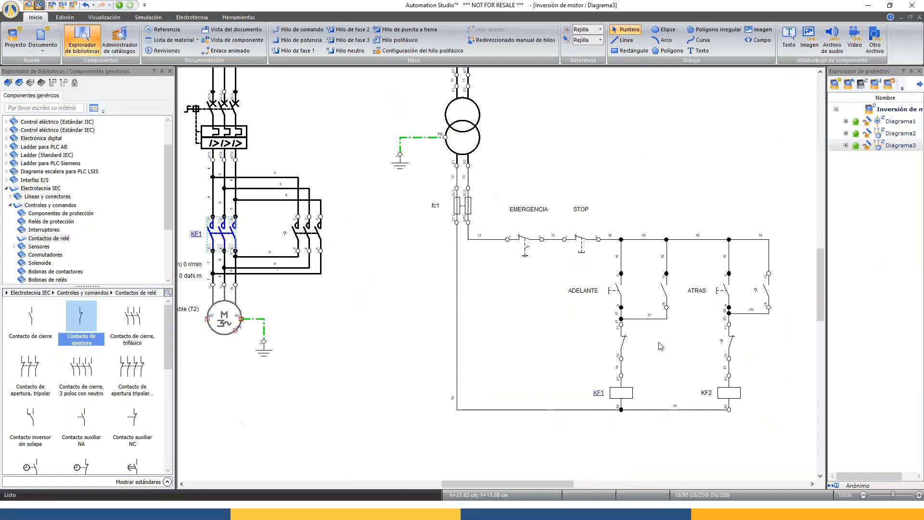
pyautogui.click(686, 361)
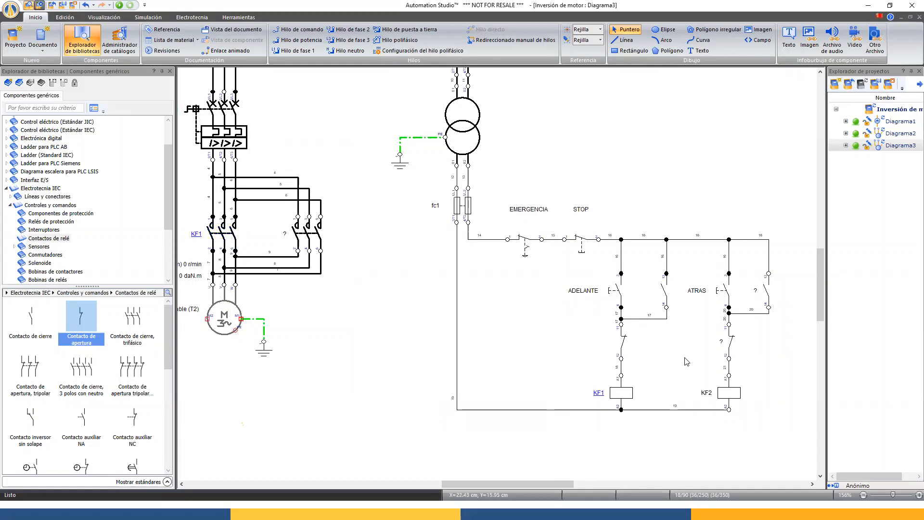
# Filter the compatible variables by KF2 and associate the reversing three-phase contactor contact with KF2
pyautogui.doubleClick(727, 394)
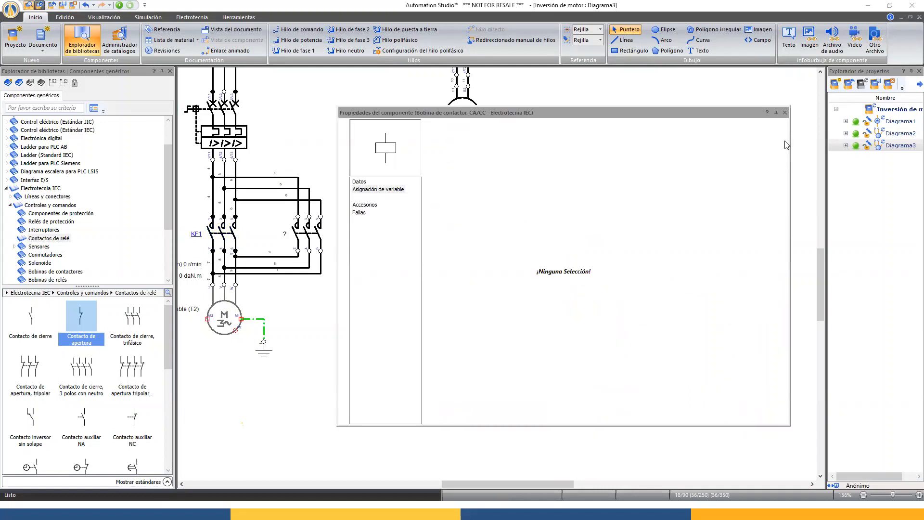
pyautogui.click(785, 112)
pyautogui.doubleClick(306, 225)
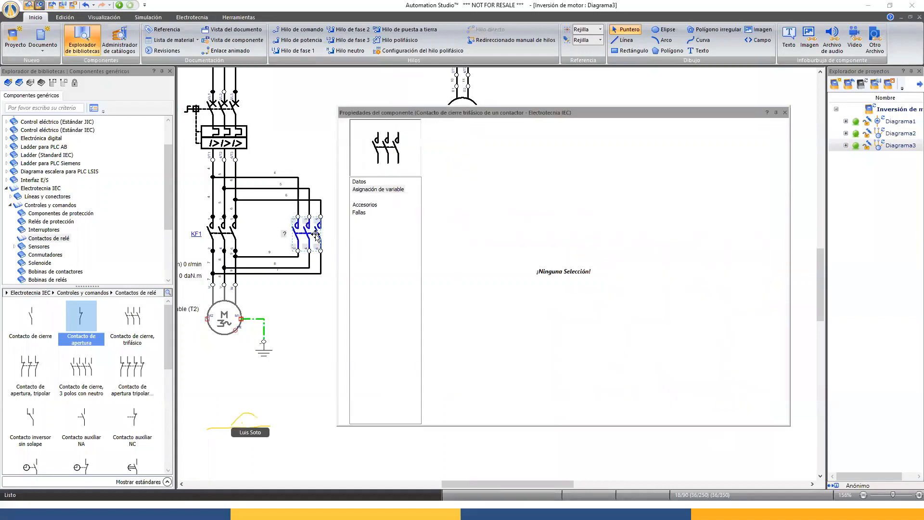
pyautogui.click(650, 147)
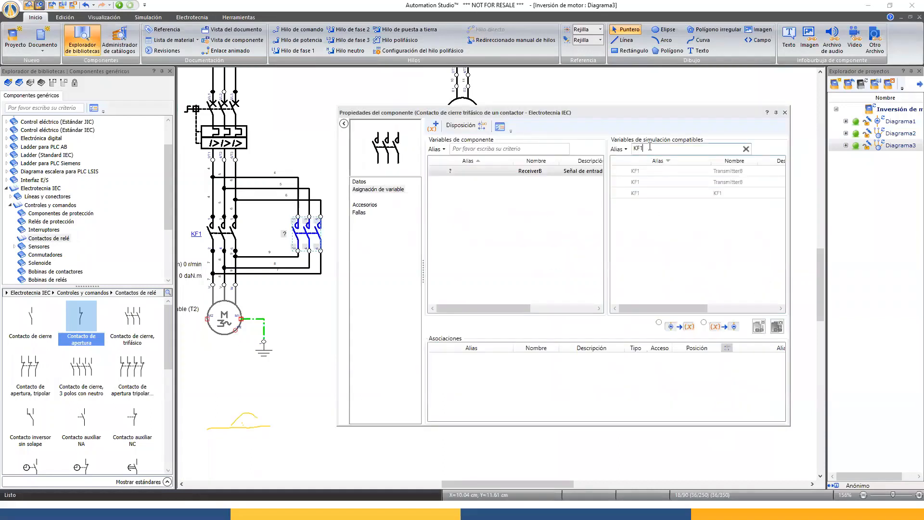
pyautogui.press('BackSpace')
pyautogui.write('3')
pyautogui.press('BackSpace')
pyautogui.write('2')
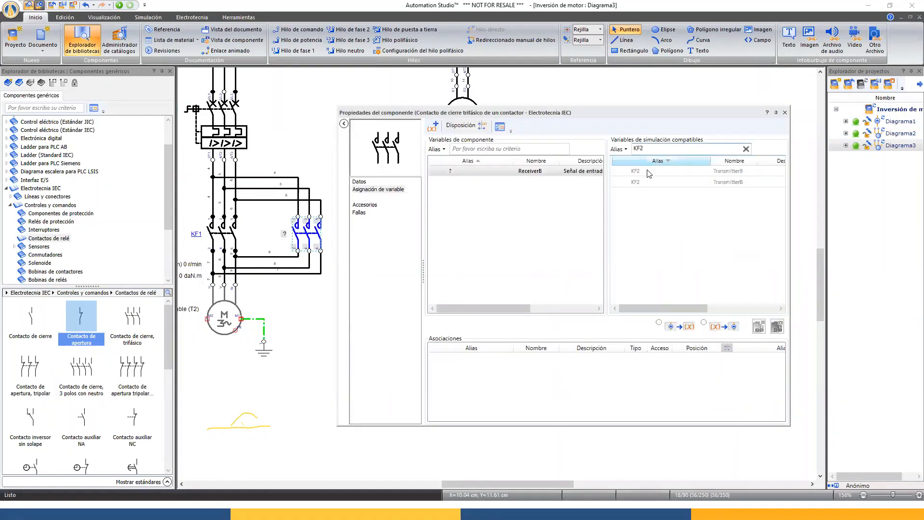
pyautogui.doubleClick(647, 171)
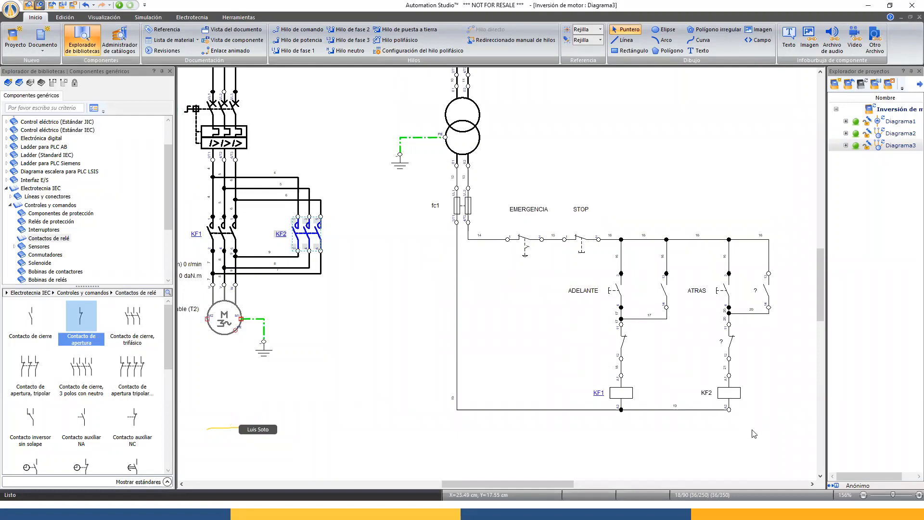
pyautogui.click(339, 252)
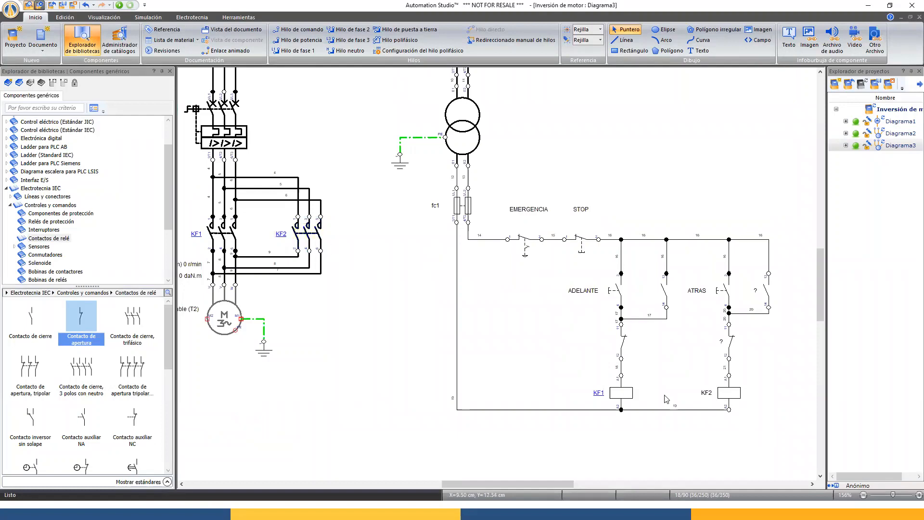
# Reassign the reversing three-phase contact's association to the first compatible KF2 TransmitterB variable
pyautogui.doubleClick(302, 230)
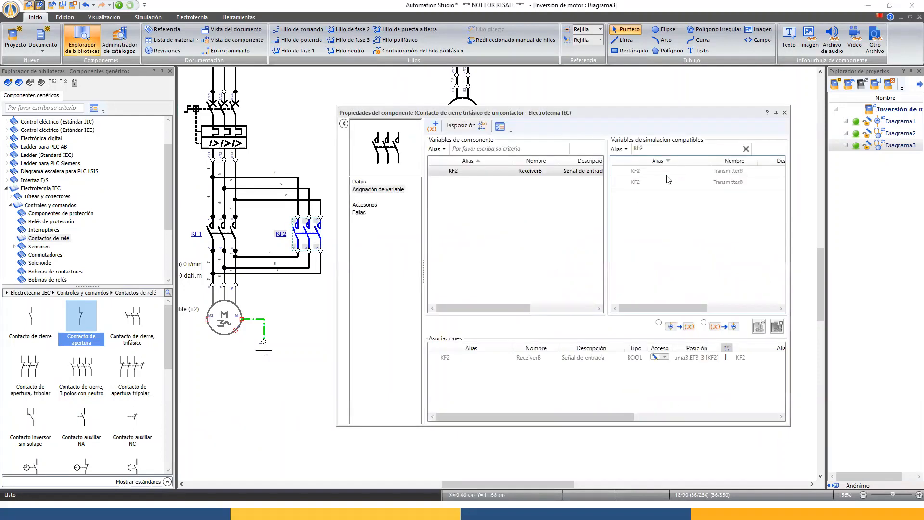
pyautogui.click(667, 172)
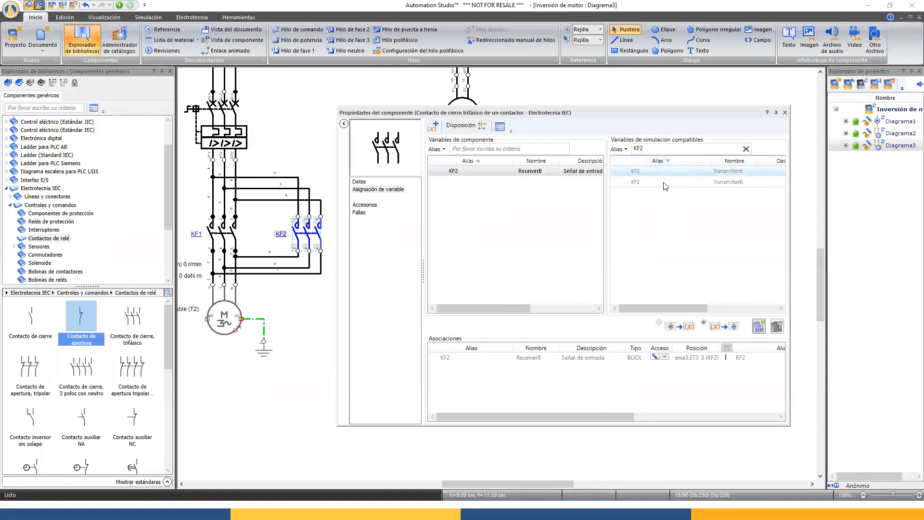
pyautogui.click(665, 183)
pyautogui.click(762, 171)
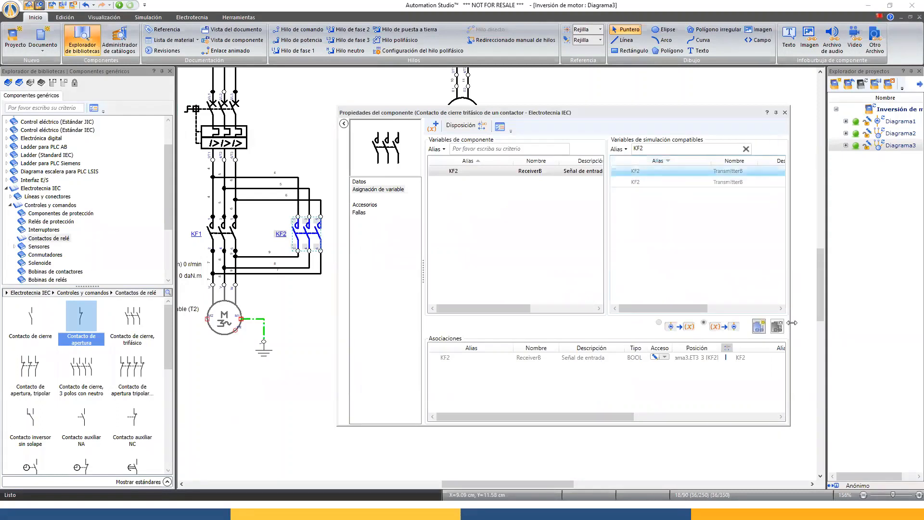
pyautogui.click(759, 328)
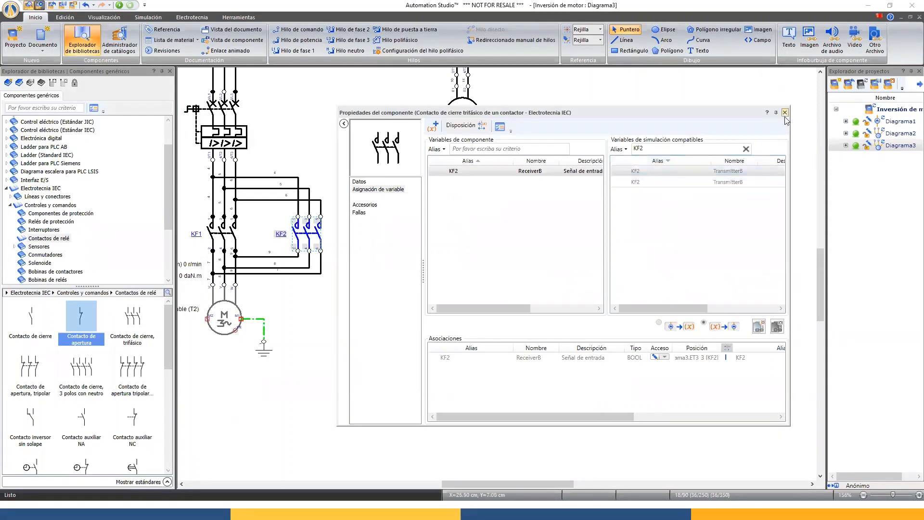
pyautogui.click(753, 377)
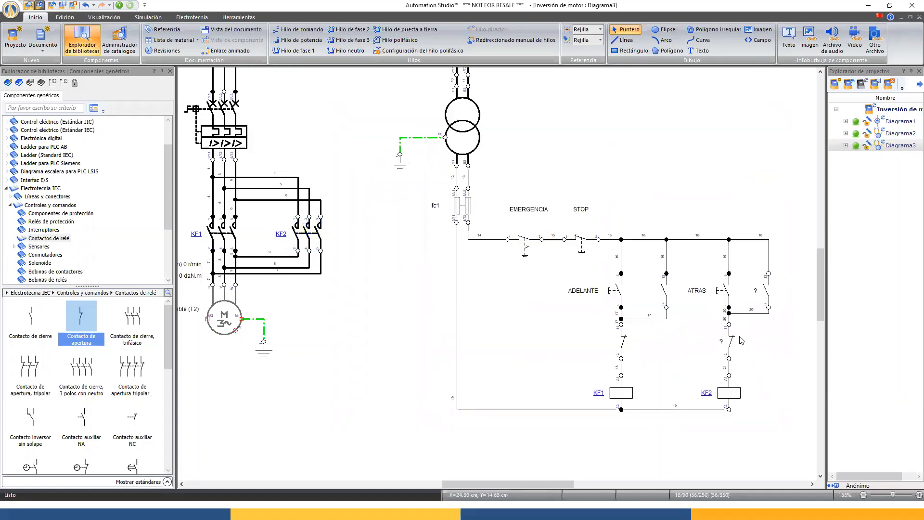
# Associate the normally open contact parallel to ATRAS with the first compatible KF2 TransmitterB variable
pyautogui.doubleClick(765, 282)
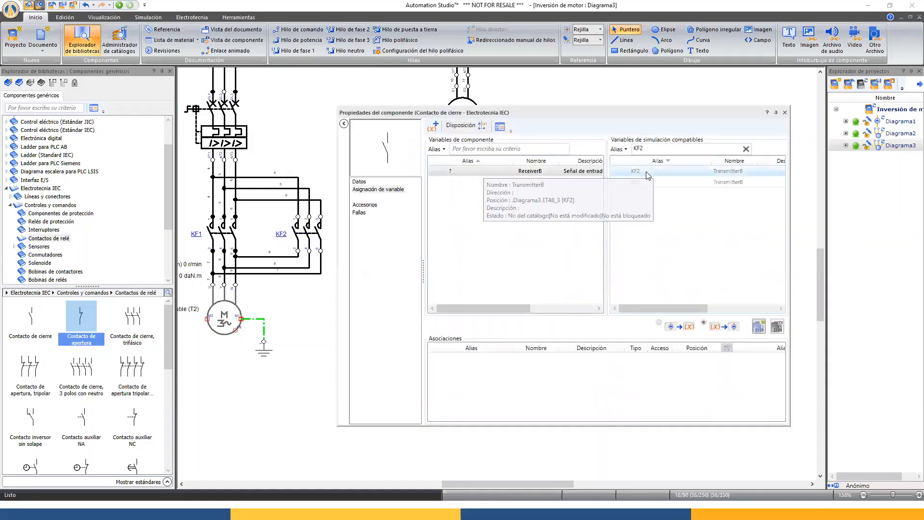
pyautogui.doubleClick(646, 172)
pyautogui.click(834, 210)
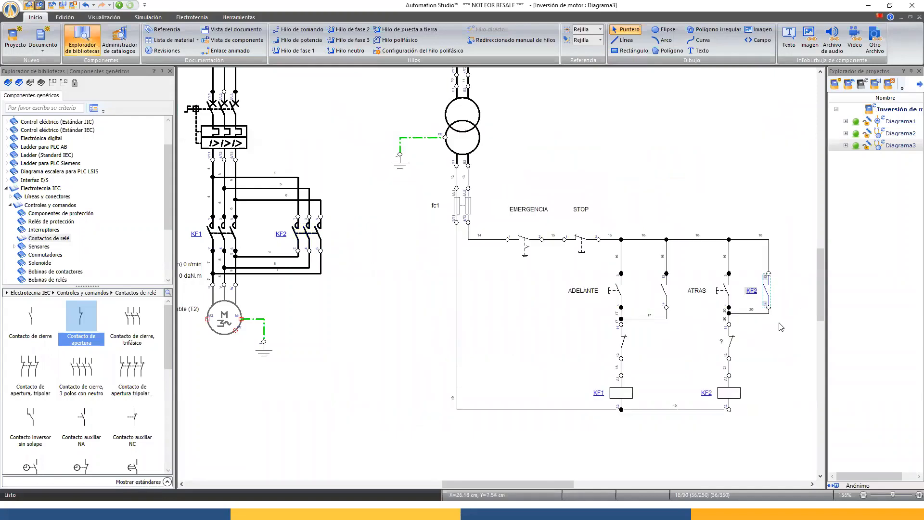
# Filter the compatible variables by KF1 and associate the normally closed contact below ATRAS with the first KF1 TransmitterB variable
pyautogui.doubleClick(728, 342)
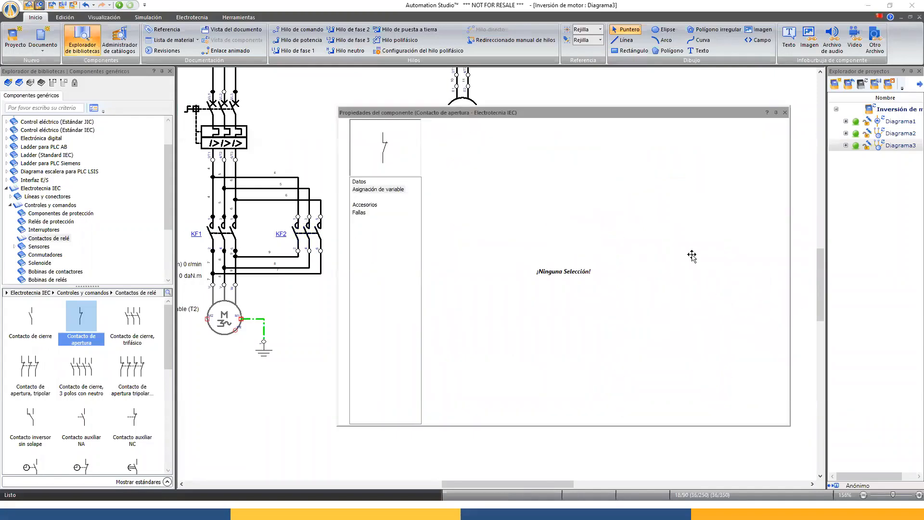
pyautogui.click(658, 145)
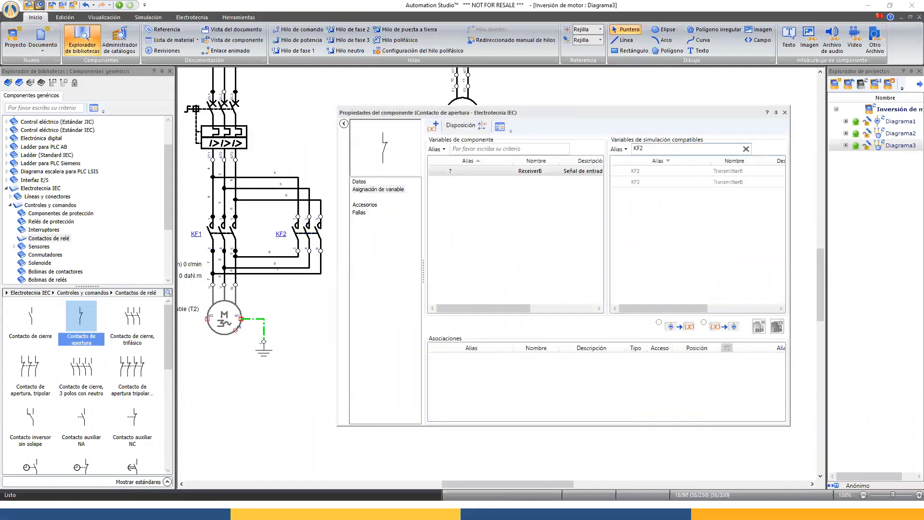
pyautogui.press('BackSpace')
pyautogui.write('1')
pyautogui.doubleClick(680, 172)
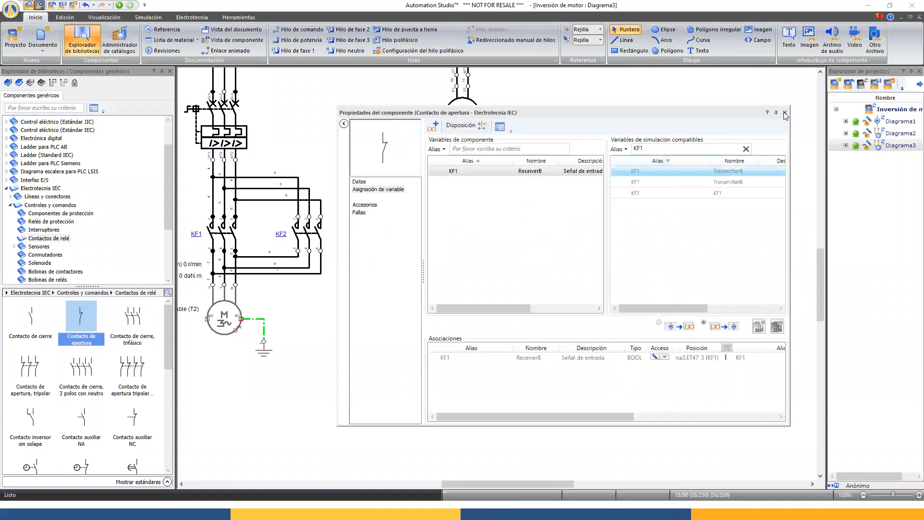
pyautogui.click(785, 112)
pyautogui.click(709, 357)
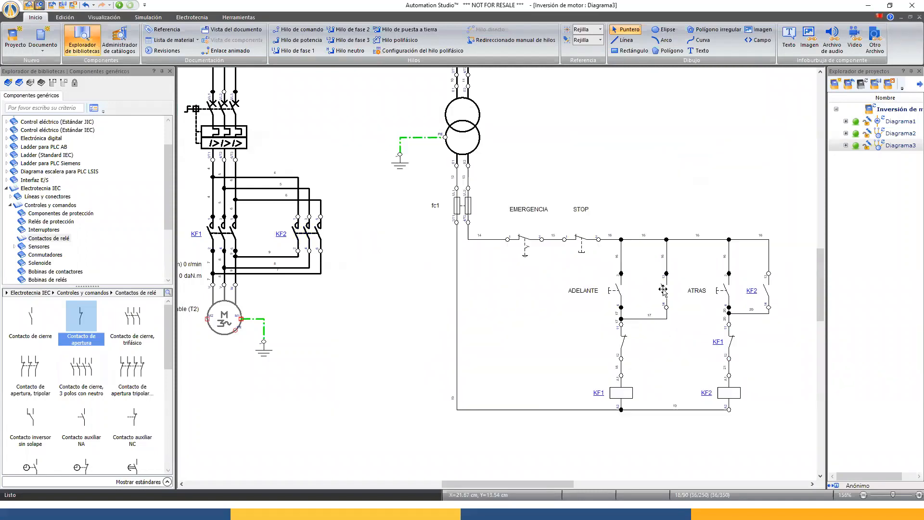
# Associate the normally open contact parallel to ADELANTE with the first compatible KF1 TransmitterB variable
pyautogui.doubleClick(664, 290)
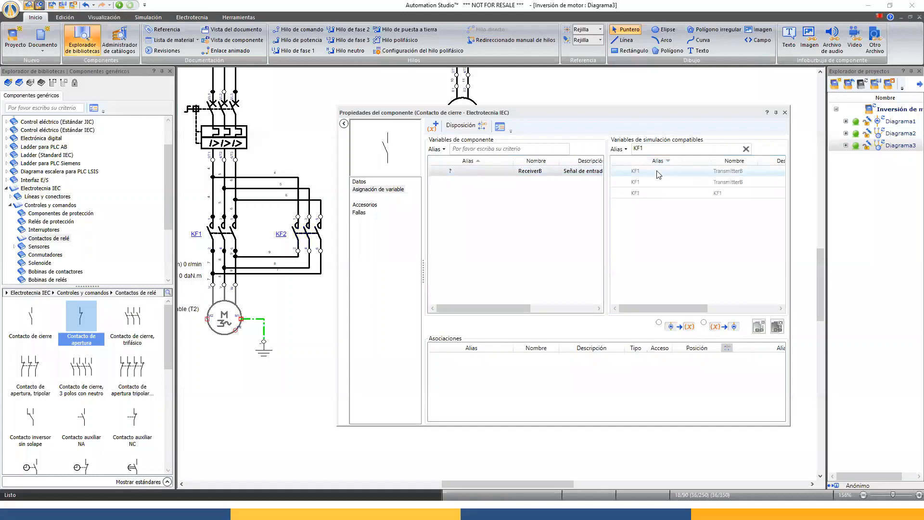
pyautogui.doubleClick(659, 173)
pyautogui.click(785, 112)
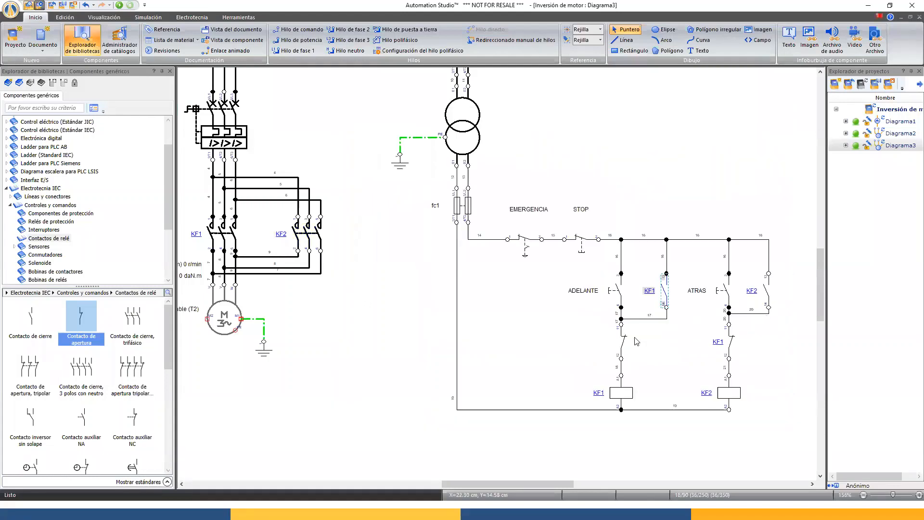
# Filter the compatible variables by KF2 and associate the normally closed contact below ADELANTE with the first KF2 TransmitterB variable
pyautogui.doubleClick(623, 345)
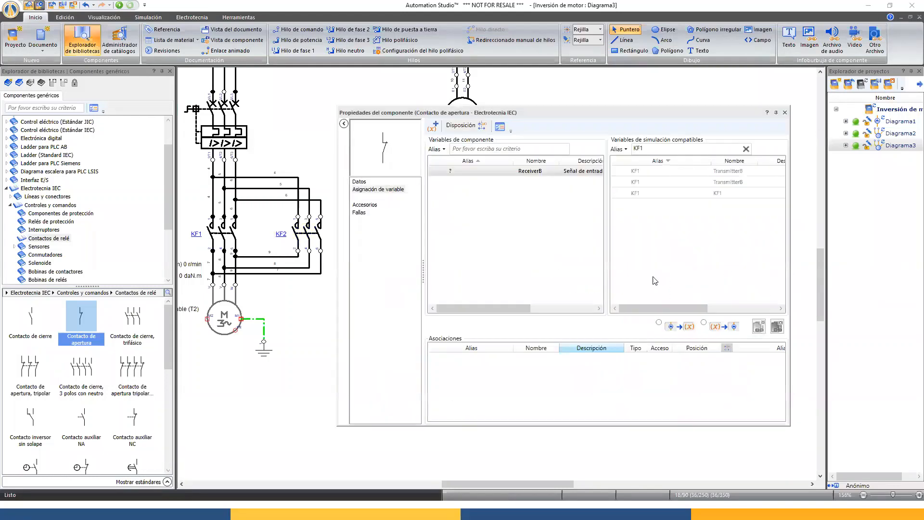
pyautogui.click(671, 151)
pyautogui.press('BackSpace')
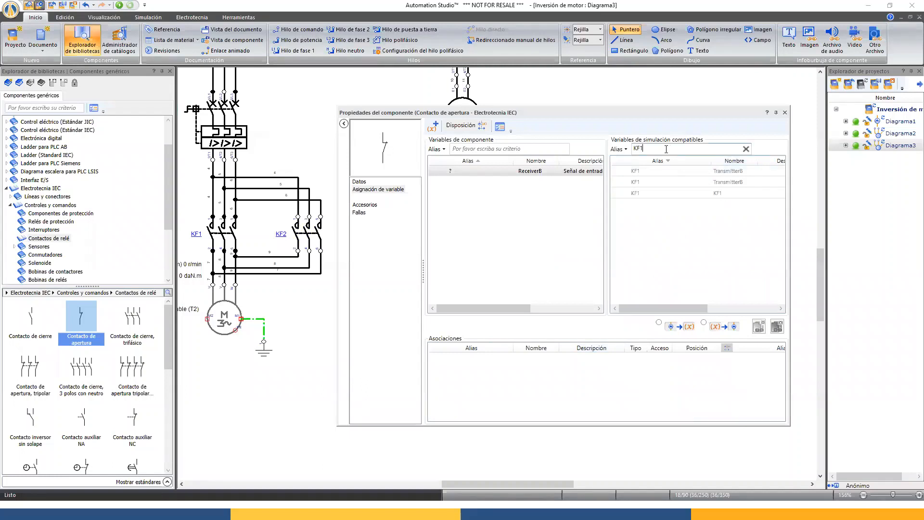
pyautogui.write('2')
pyautogui.doubleClick(711, 171)
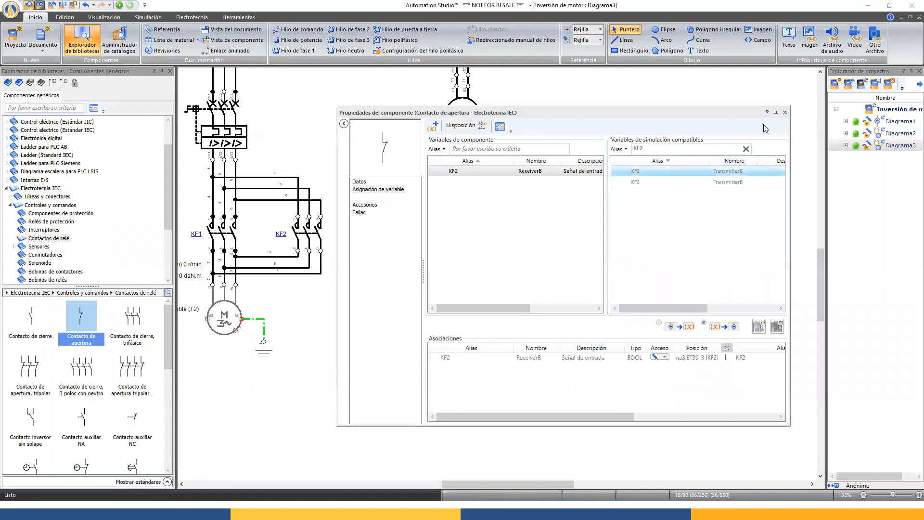
pyautogui.click(785, 112)
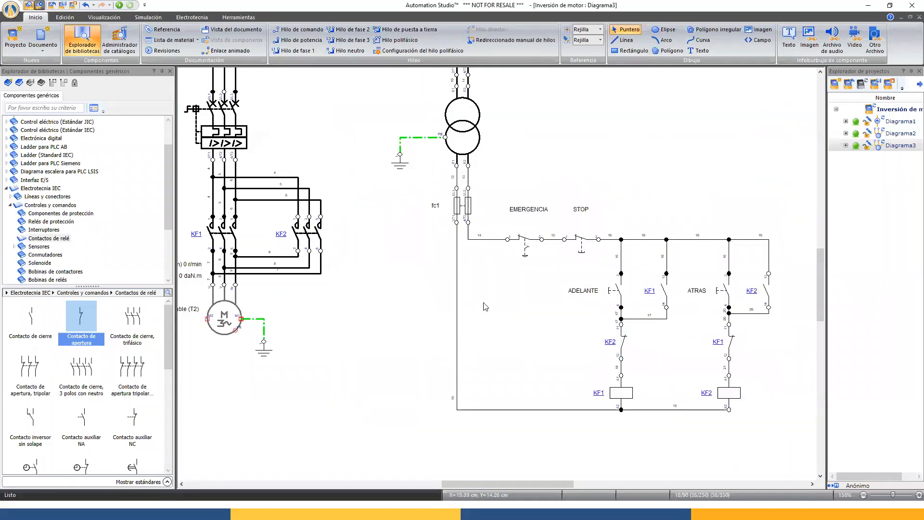
# Start the simulation of the complete diagram and close breakers QA1 and QB1
pyautogui.rightClick(360, 271)
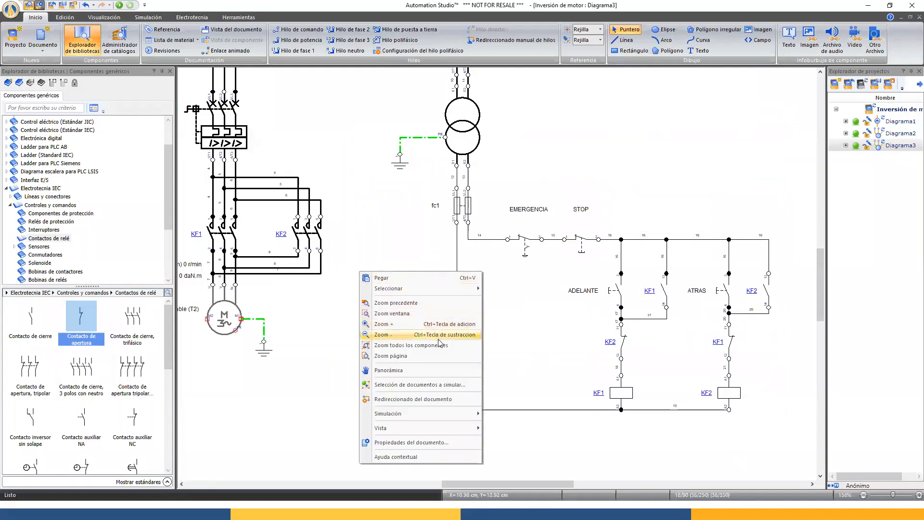
pyautogui.click(393, 345)
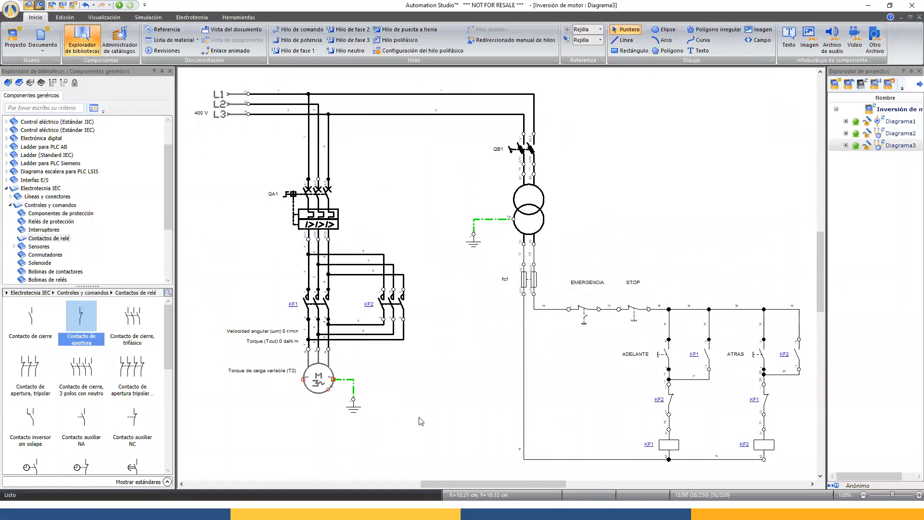
pyautogui.click(117, 6)
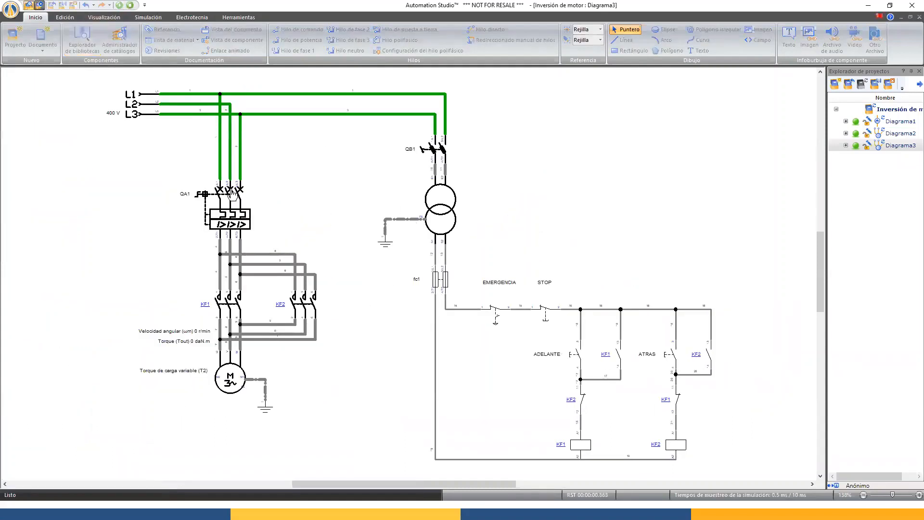
pyautogui.click(232, 193)
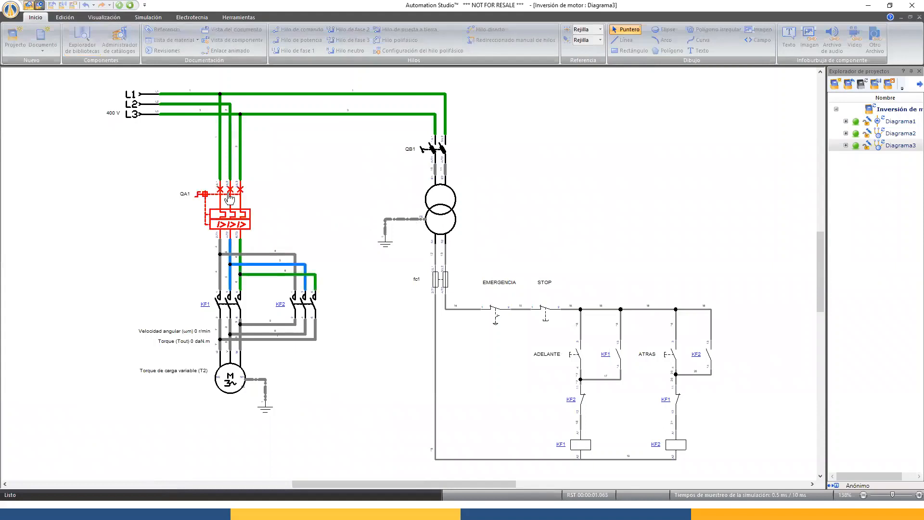
pyautogui.click(455, 149)
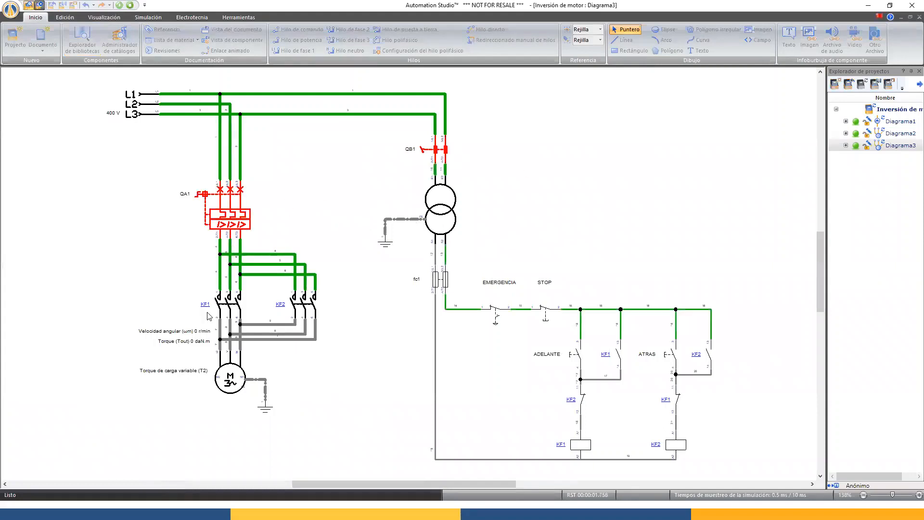
# Set the simulated motor's constant load torque (T1) to about 0.4 daN.m
pyautogui.click(233, 386)
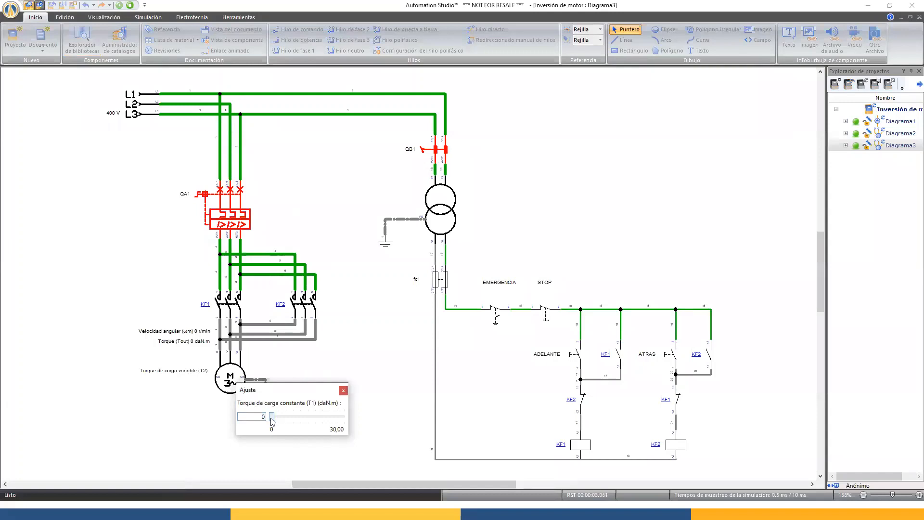
pyautogui.moveTo(272, 422); pyautogui.dragTo(278, 423)
pyautogui.moveTo(273, 422); pyautogui.dragTo(275, 422)
pyautogui.click(273, 419)
pyautogui.moveTo(275, 422); pyautogui.dragTo(276, 424)
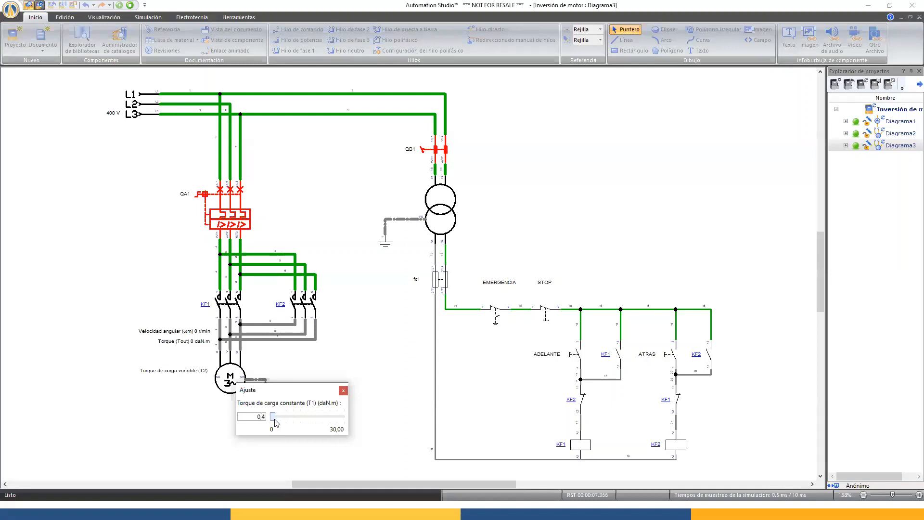
pyautogui.click(342, 391)
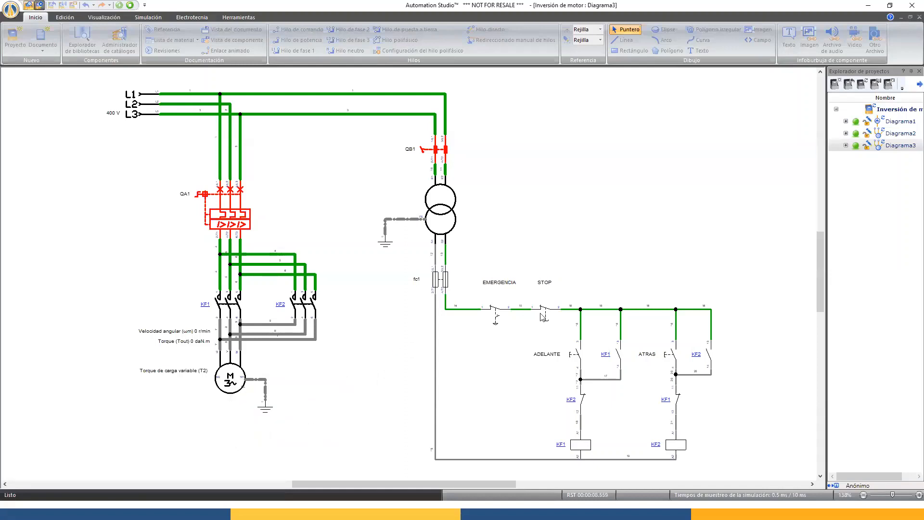
# Run the motor forward with ADELANTE and in reverse with ATRAS, halting it with STOP after each run
pyautogui.click(571, 359)
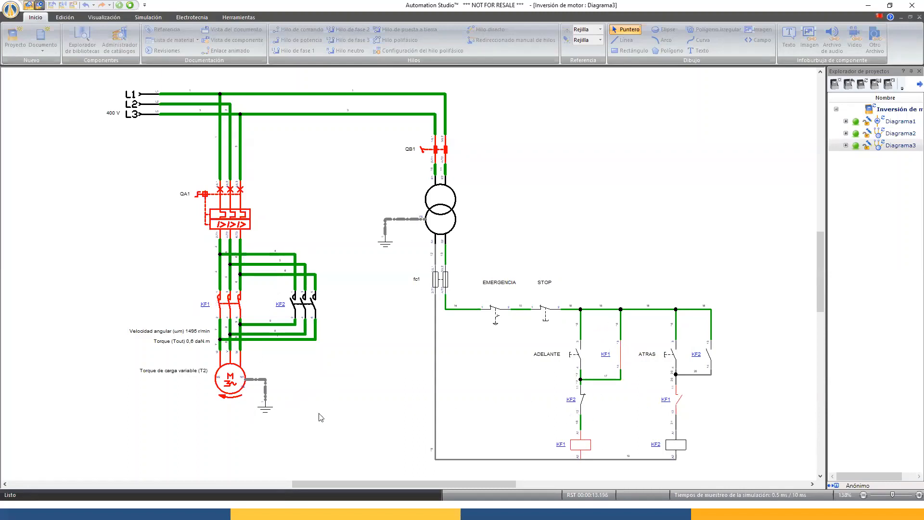
pyautogui.click(548, 326)
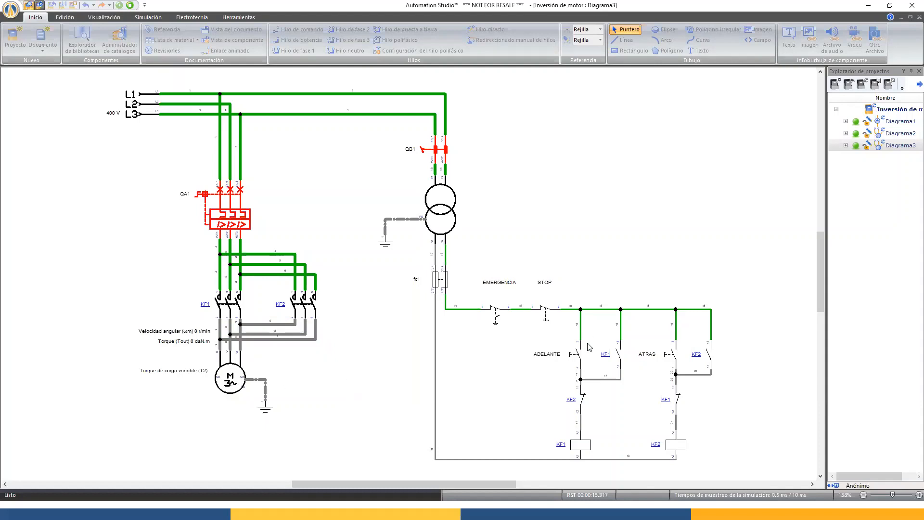
pyautogui.click(667, 357)
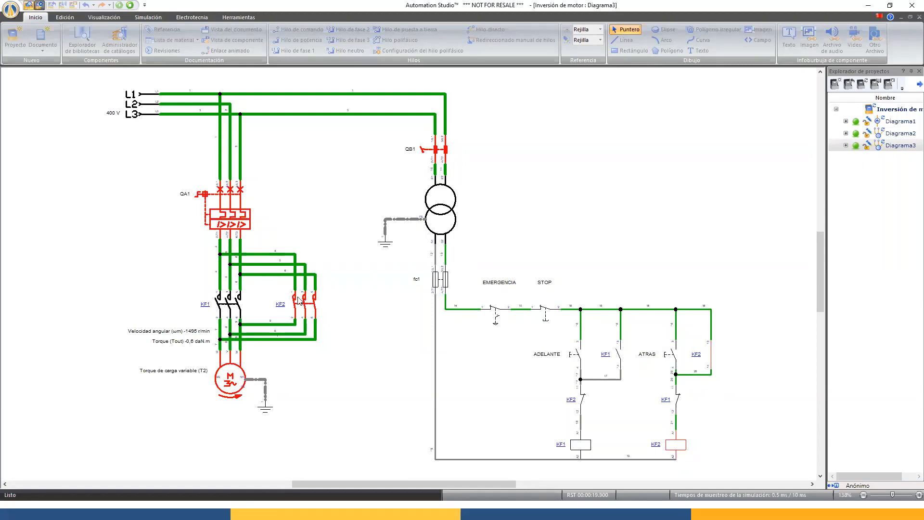
pyautogui.click(548, 323)
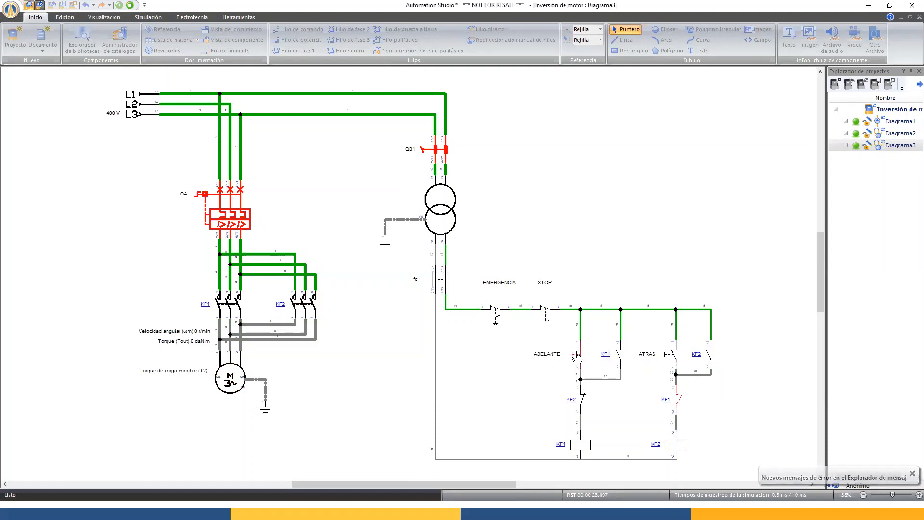
# Restart the motor forward with ADELANTE and cut the control circuit with EMERGENCIA
pyautogui.click(577, 358)
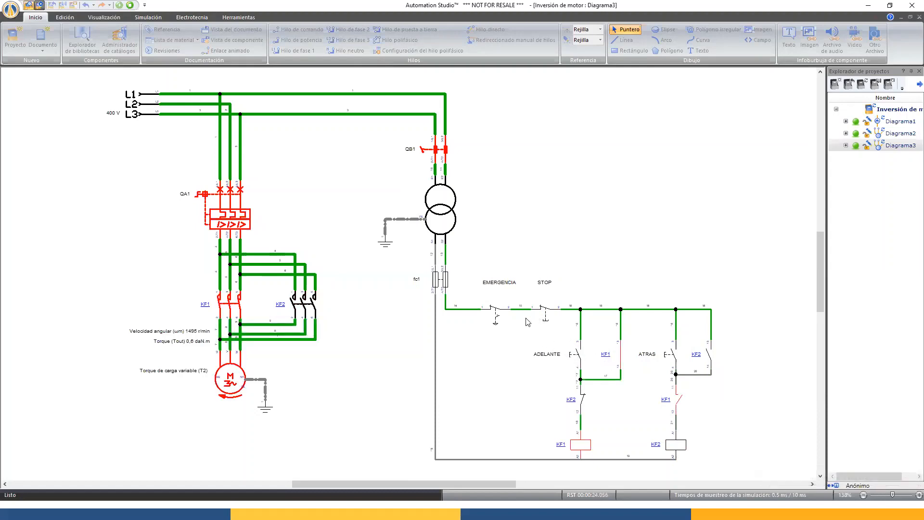
pyautogui.click(496, 321)
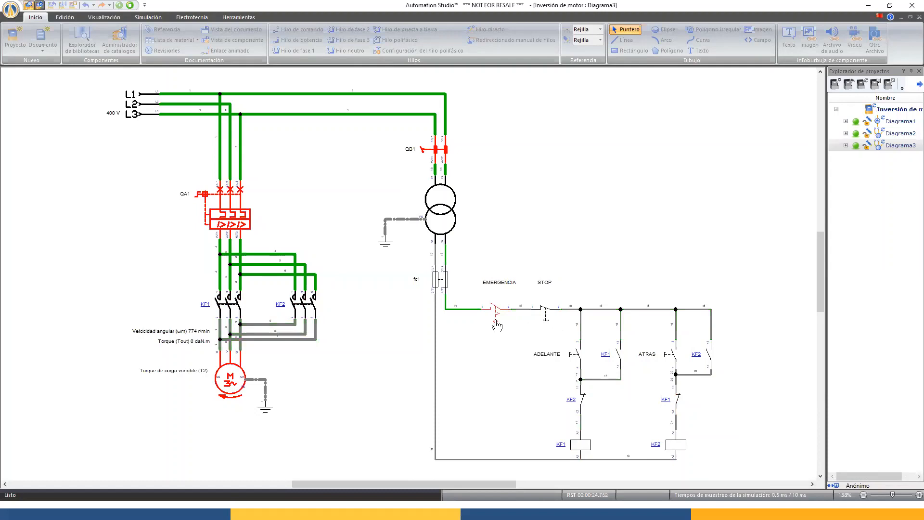
# Set the motor's constant load torque (T1) to about 1.59 daN.m
pyautogui.click(232, 385)
pyautogui.moveTo(273, 415); pyautogui.dragTo(277, 419)
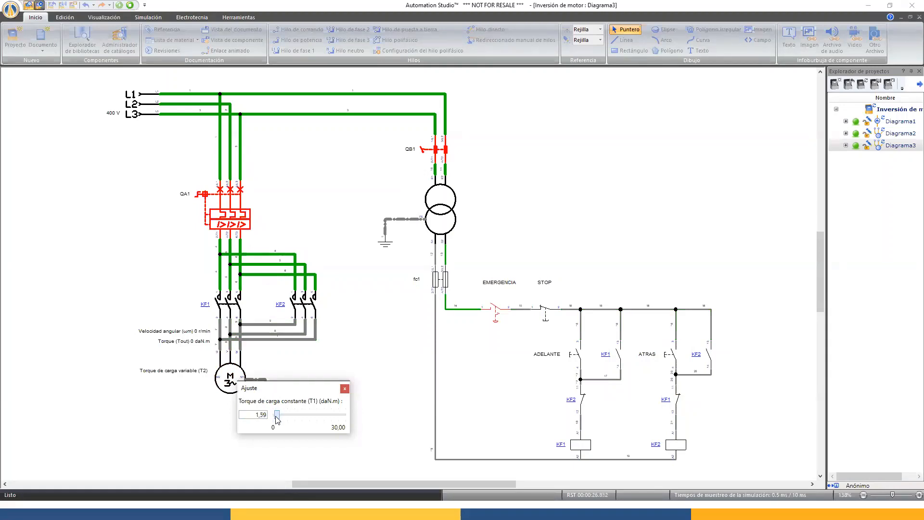
pyautogui.click(344, 389)
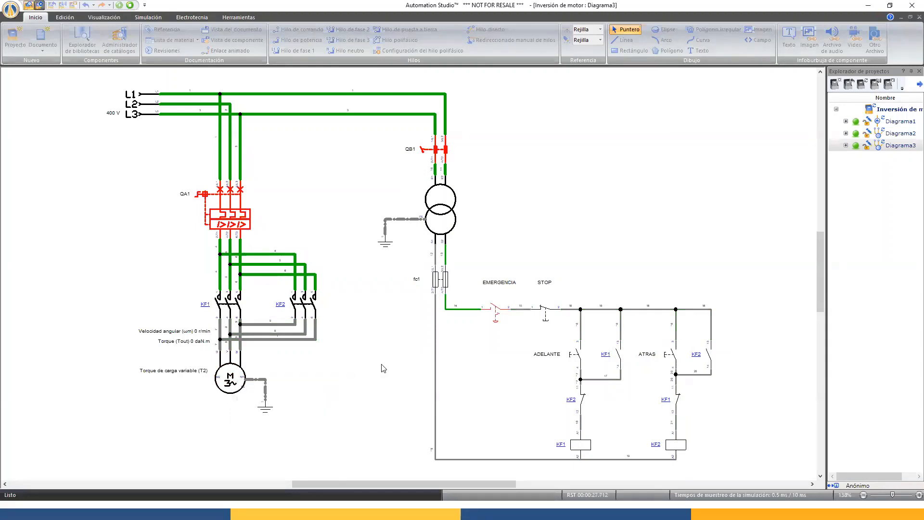
# Release EMERGENCIA, run the motor forward with ADELANTE under the new load, and halt it with STOP
pyautogui.click(497, 322)
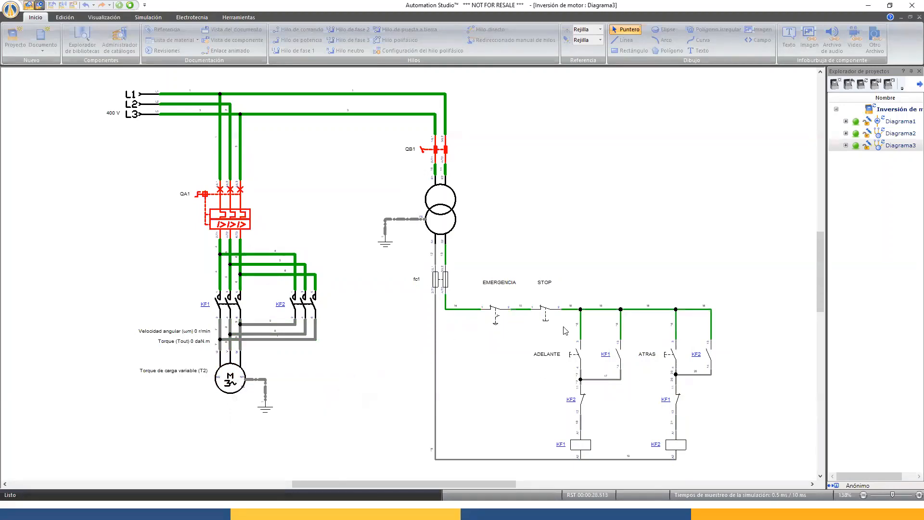
pyautogui.click(574, 358)
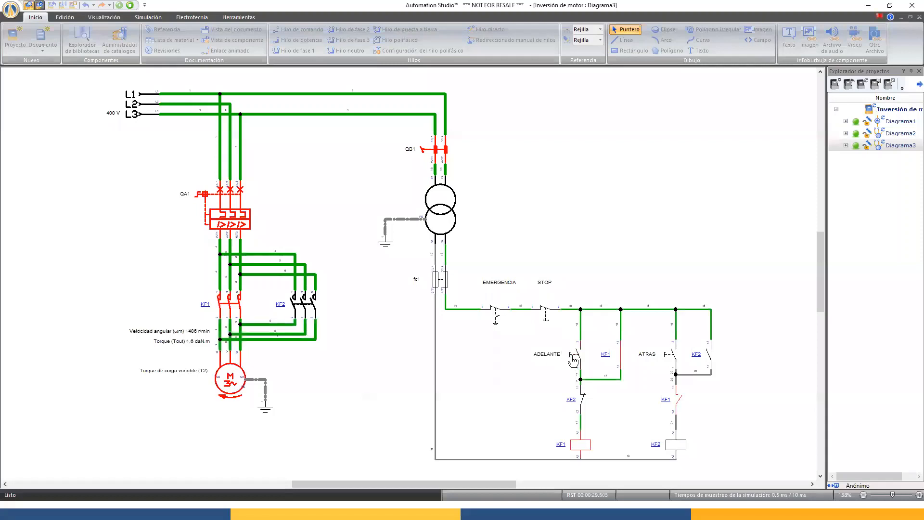
pyautogui.click(547, 323)
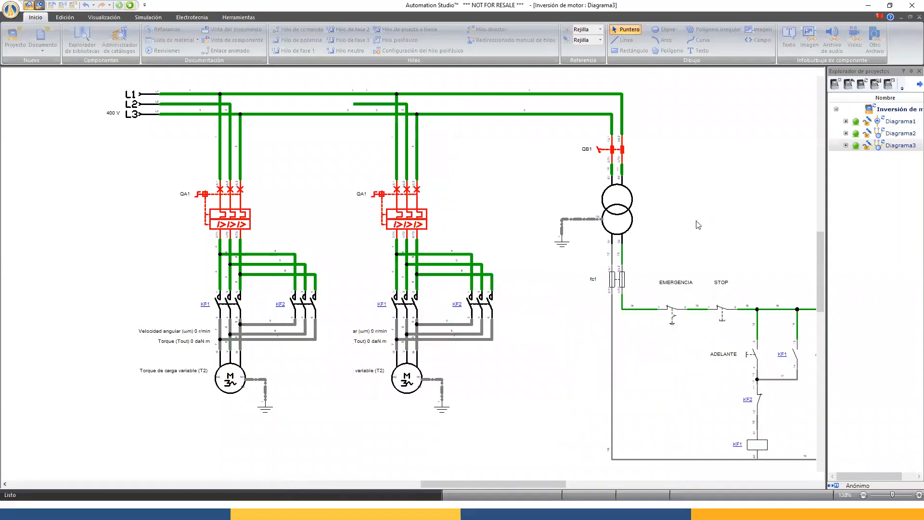
# Switch to the PowerPoint presentation, advance to the "Portón eléctrico" slide and leave the slide show
pyautogui.hotkey('alt', 'Tab')
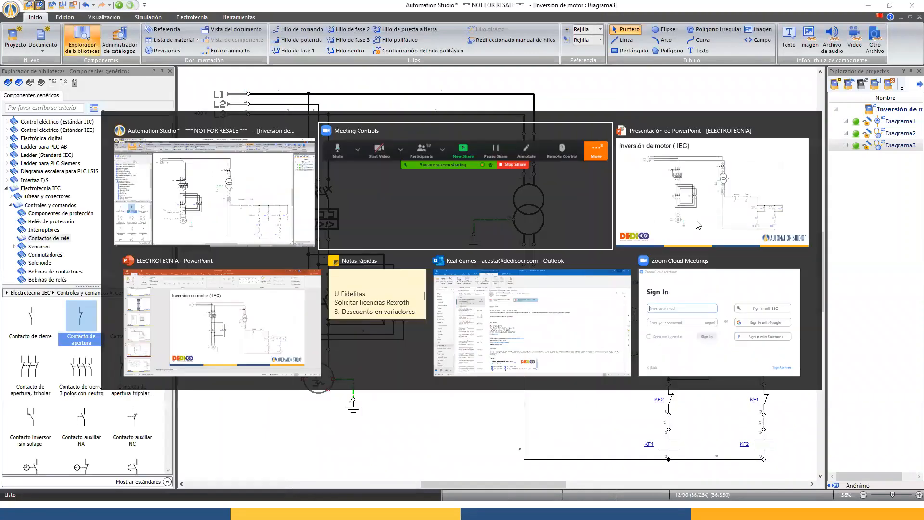
pyautogui.press('Right')
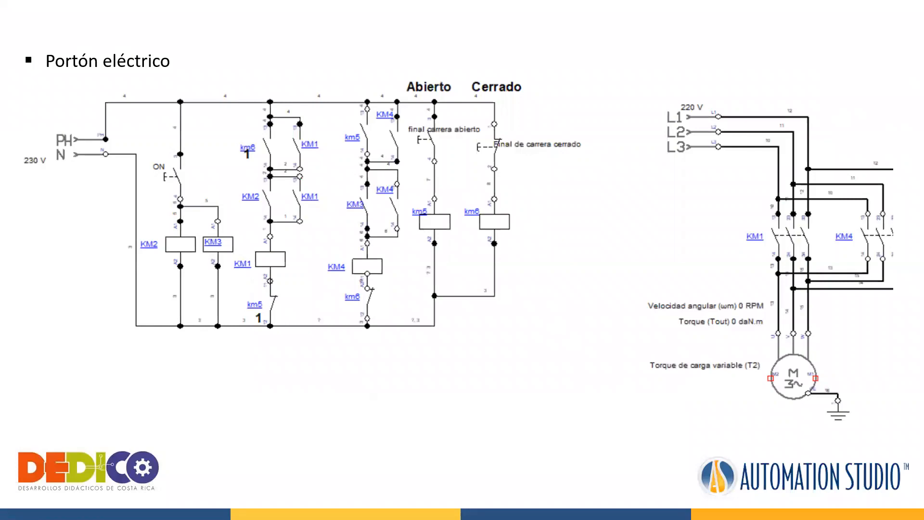
pyautogui.press('Escape')
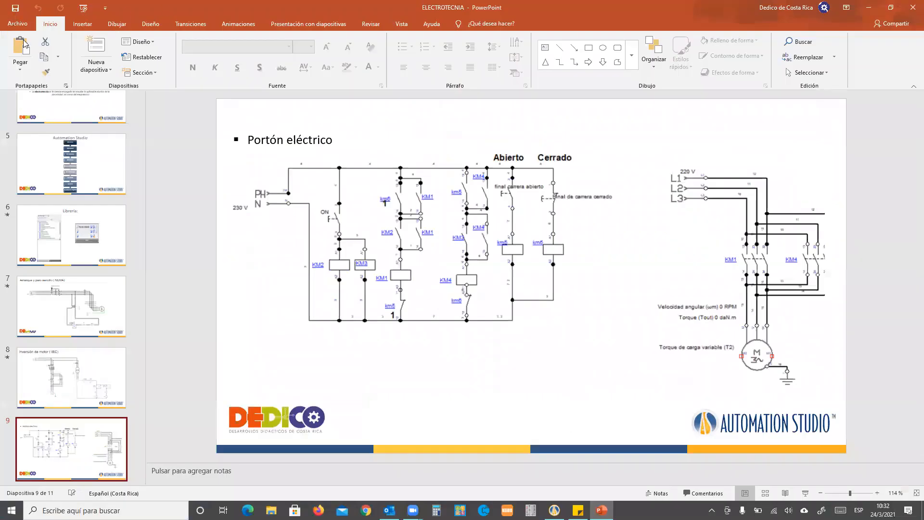
# Switch to Automation Studio and open the Porton Electrico project from the Escritorio folder in place of the motor-reversing project
pyautogui.hotkey('alt', 'Tab')
pyautogui.click(10, 9)
pyautogui.click(120, 105)
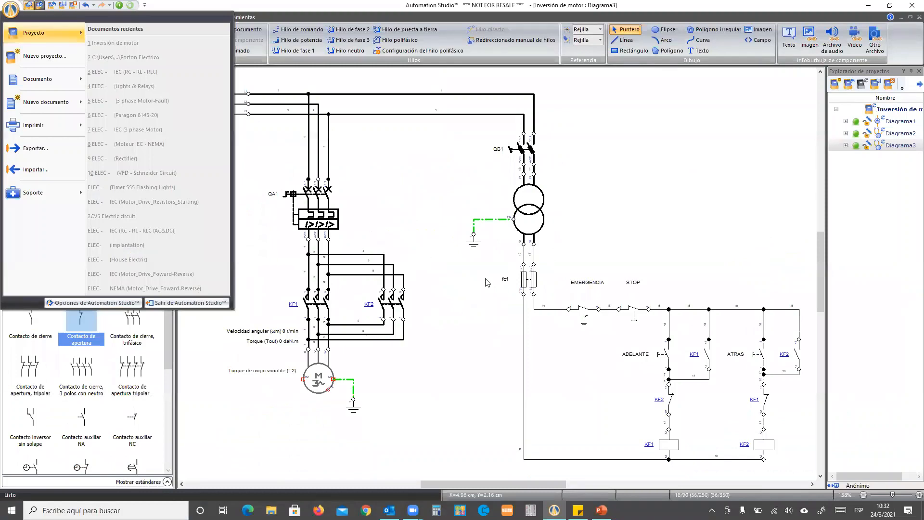
pyautogui.click(470, 278)
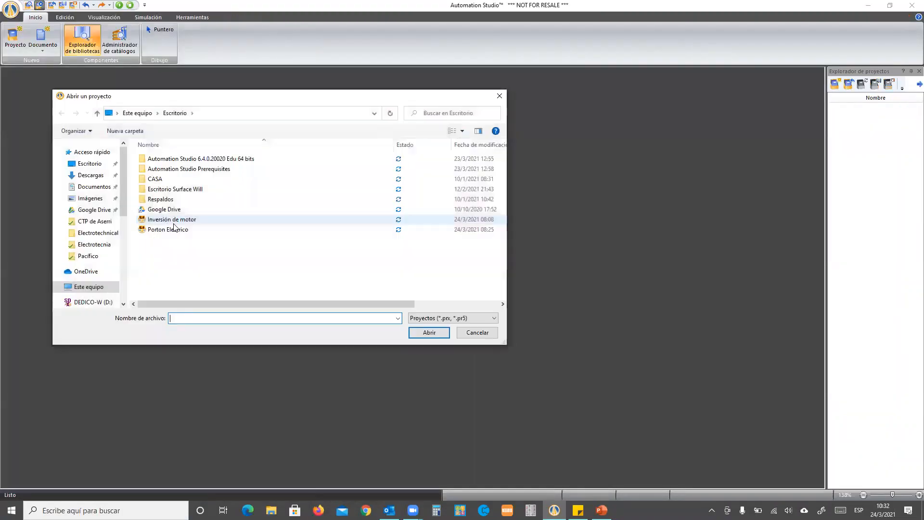
pyautogui.click(174, 230)
pyautogui.press('Return')
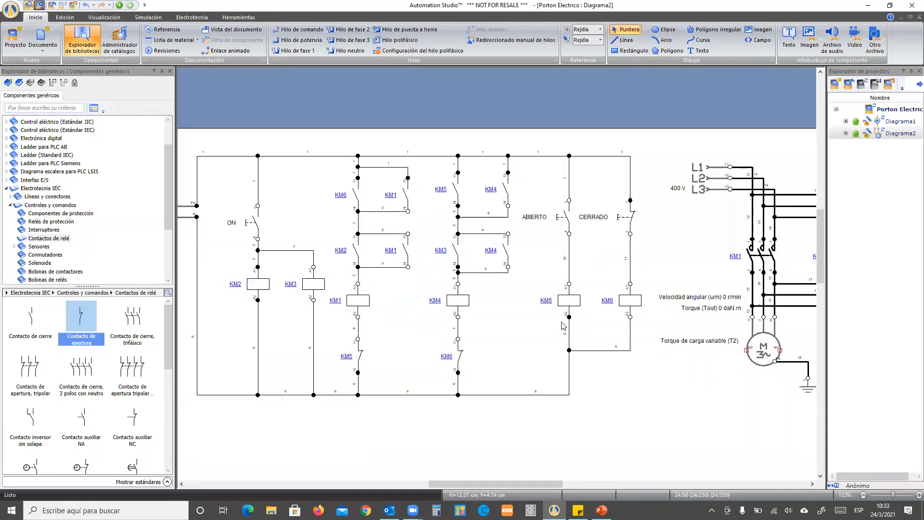
# Open the demo project ELEC - IEC (Motor_Drive_Foward-Reverse) from the Electrotechnical folder of Famic's Automation Studio E6.3 Demo Files under Proveedores
pyautogui.click(10, 9)
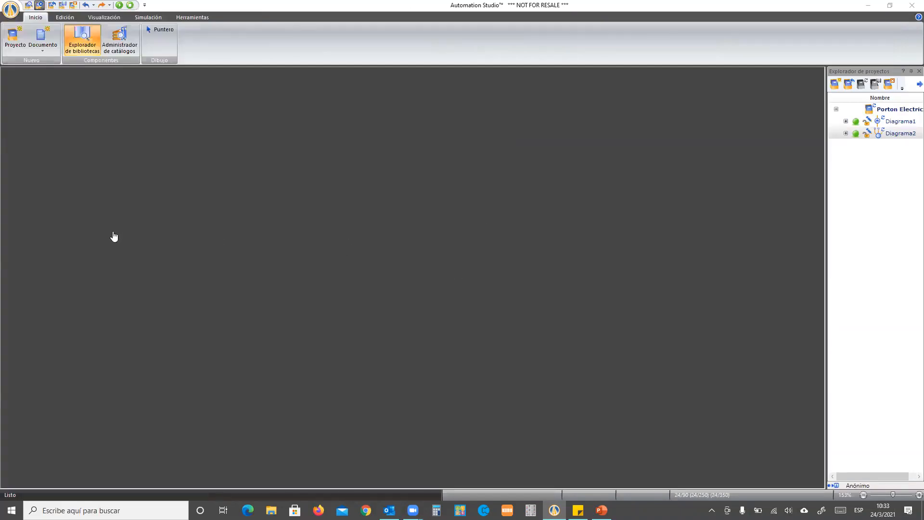
pyautogui.scroll(-10, 113, 278)
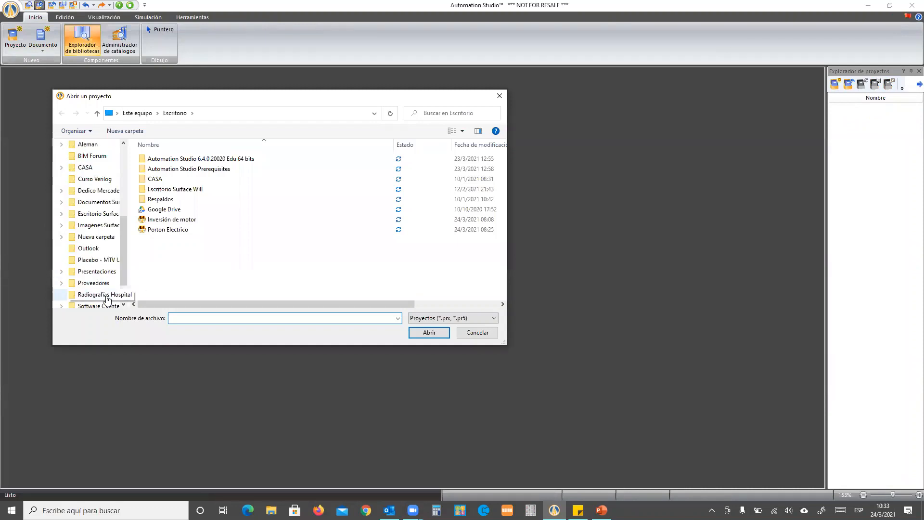
pyautogui.click(96, 271)
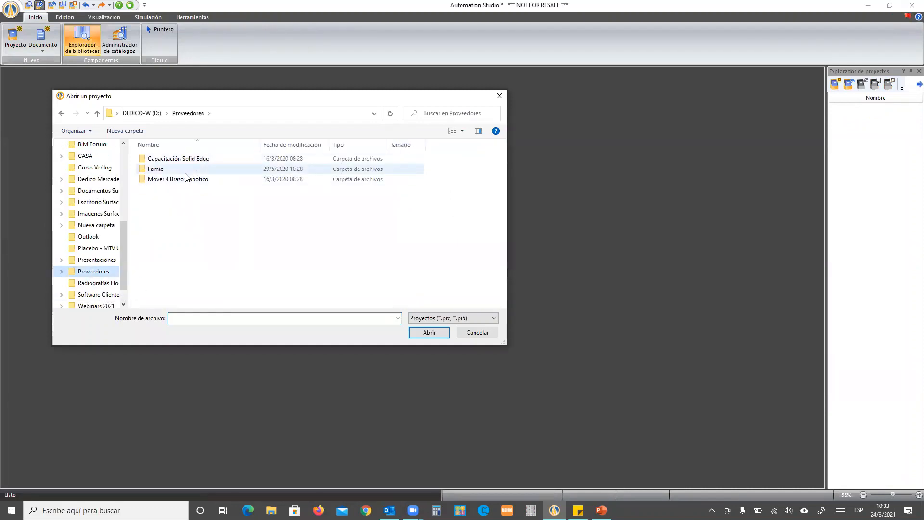
pyautogui.doubleClick(166, 168)
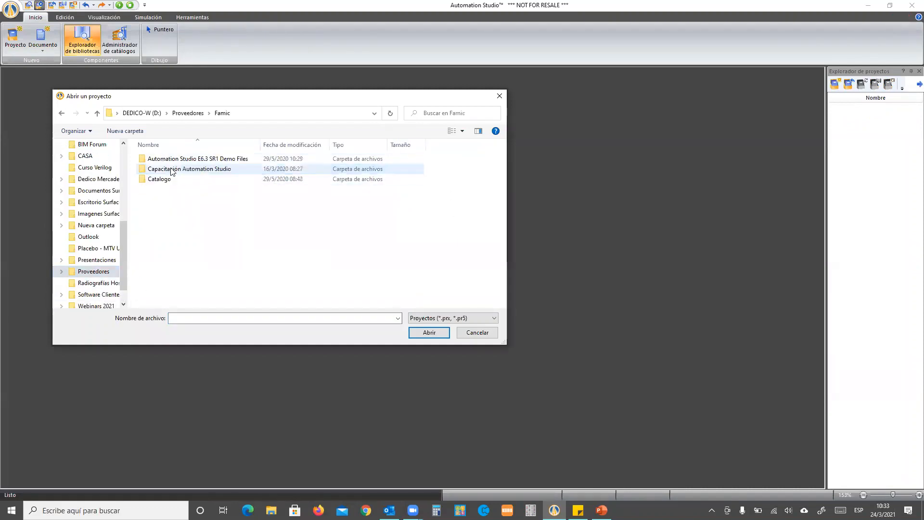
pyautogui.doubleClick(219, 159)
pyautogui.doubleClick(207, 159)
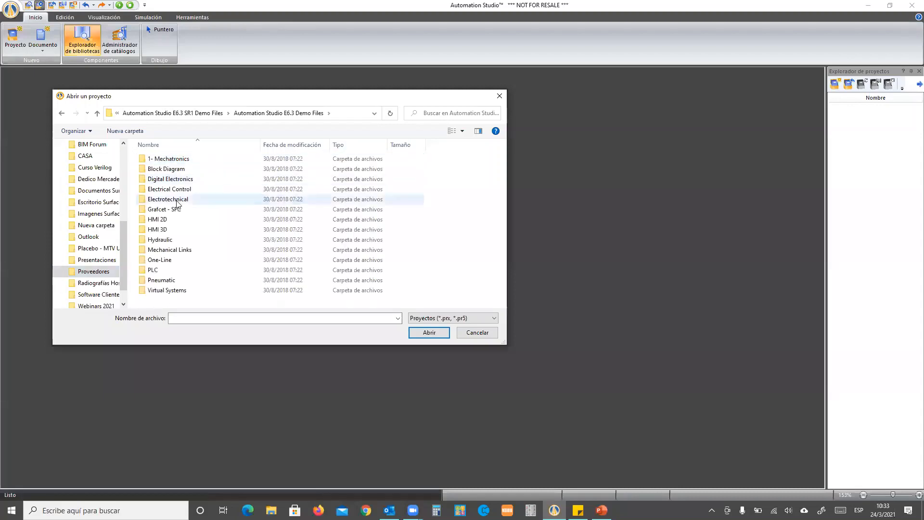
pyautogui.doubleClick(198, 200)
pyautogui.scroll(-5, 221, 226)
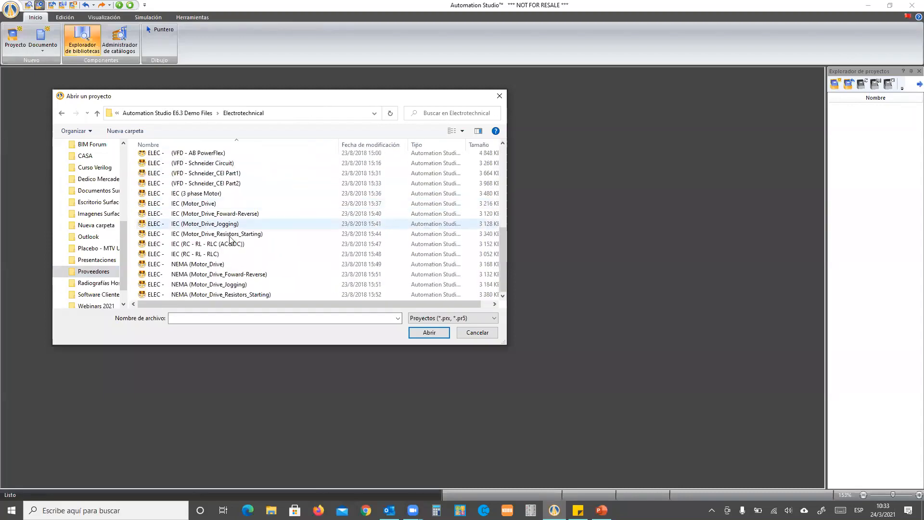
pyautogui.doubleClick(229, 214)
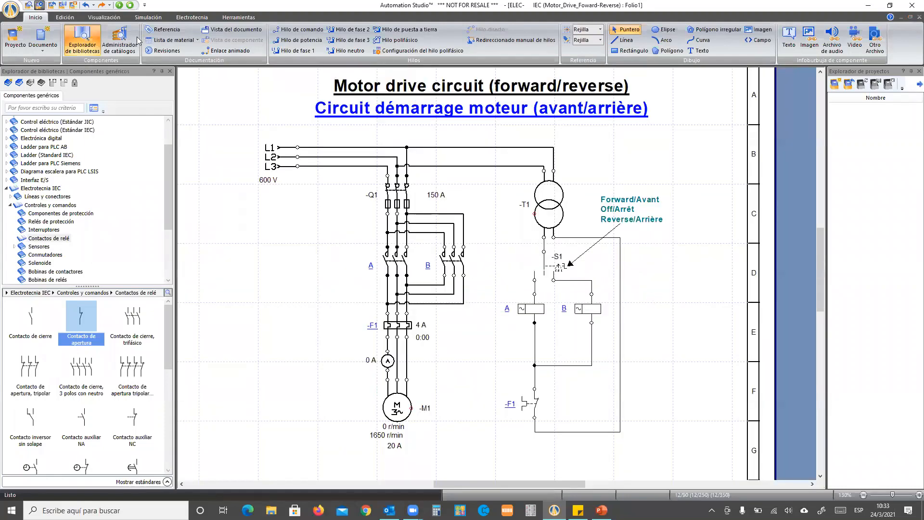
# Start the simulation and turn selector S1 to contactor B, off, contactor A and back to off
pyautogui.click(119, 5)
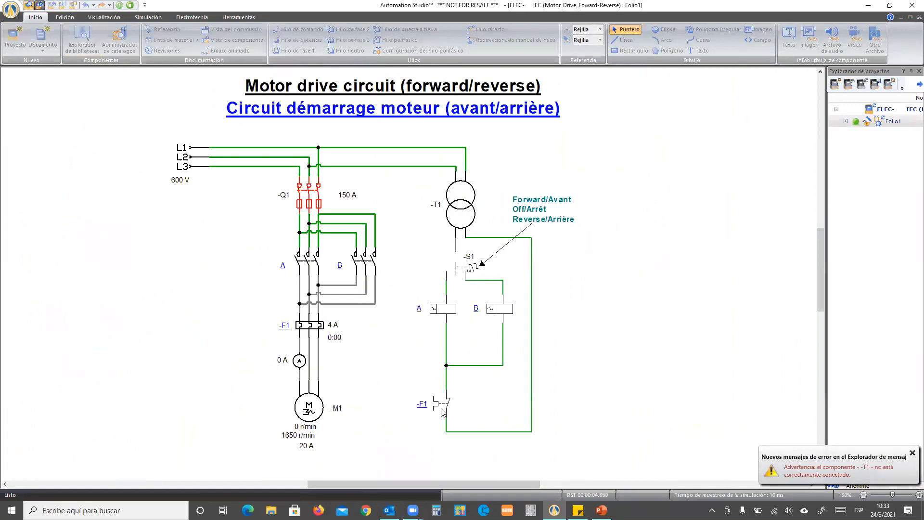
pyautogui.click(462, 267)
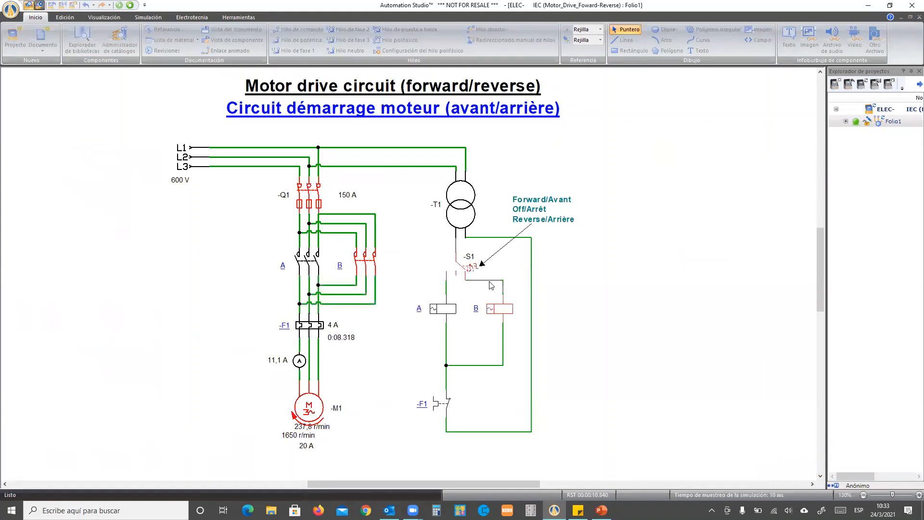
pyautogui.click(457, 267)
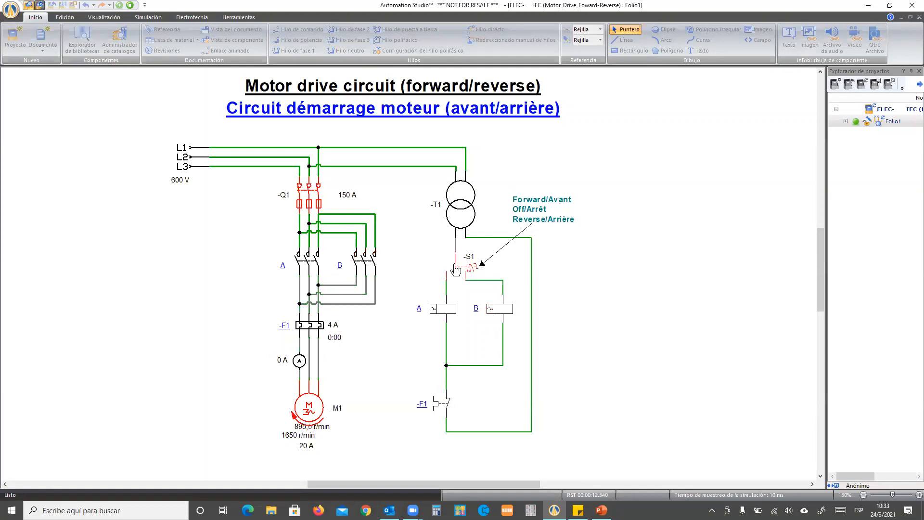
pyautogui.click(457, 268)
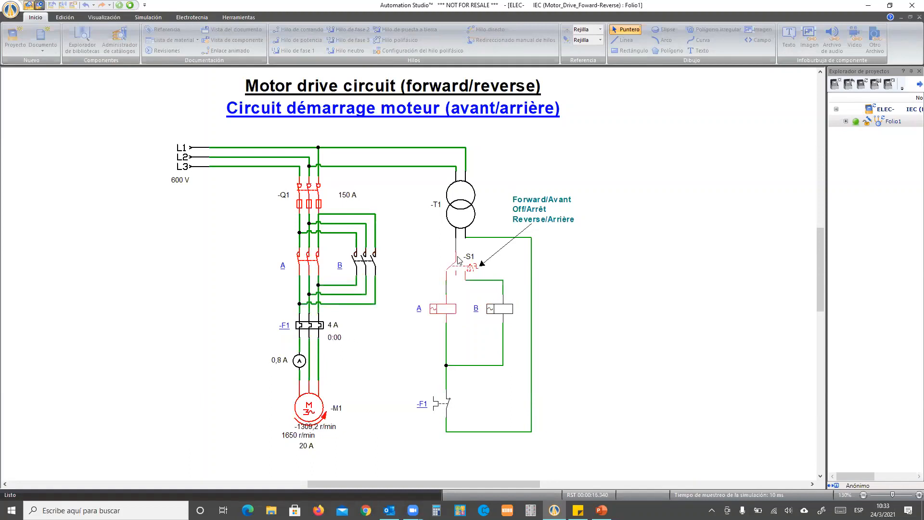
pyautogui.click(456, 260)
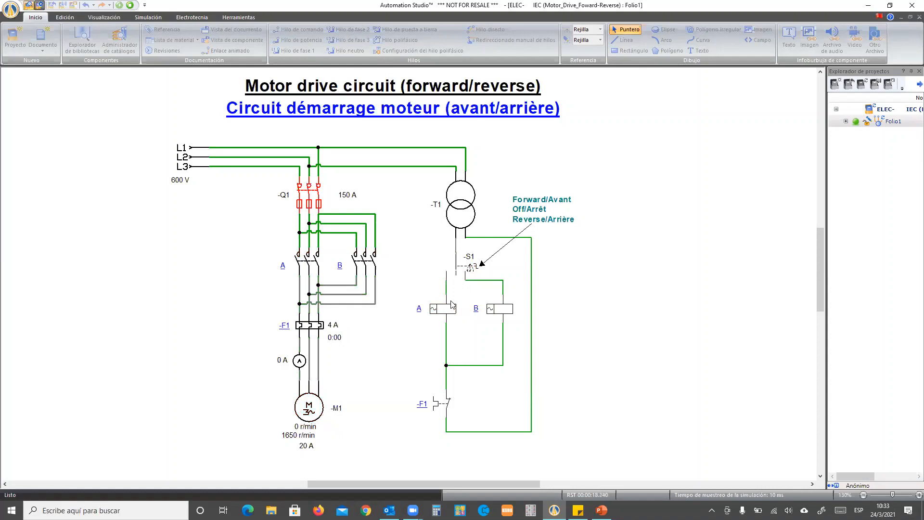
# Run the motor through contactor B with S1, switch the selector across to contactor A, and end the simulation
pyautogui.click(458, 266)
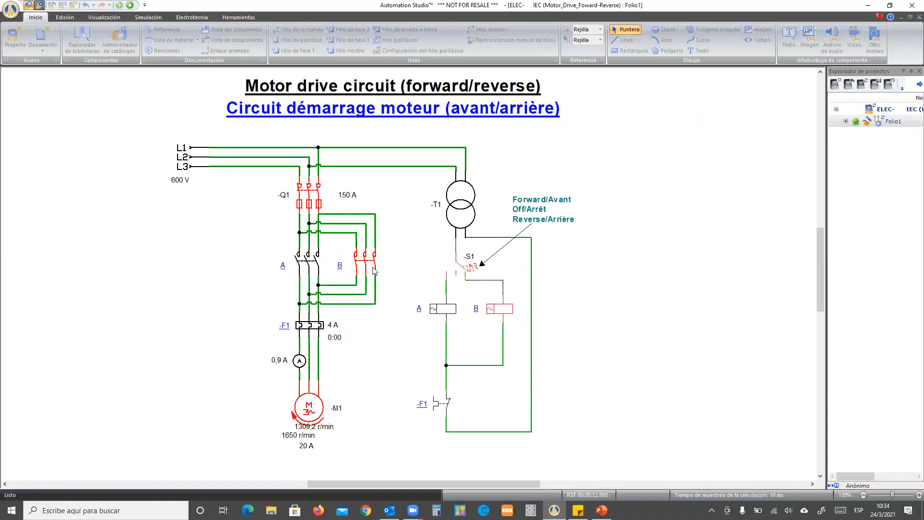
pyautogui.click(453, 266)
pyautogui.click(453, 267)
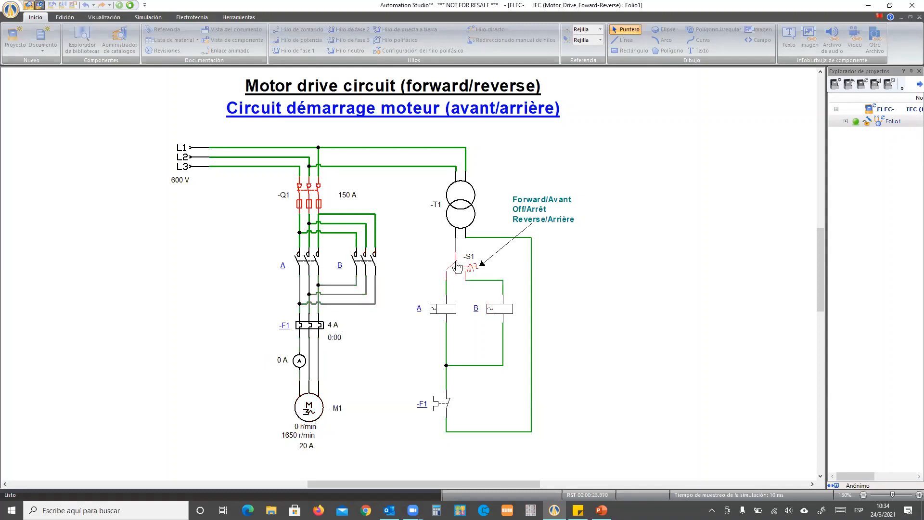
pyautogui.click(129, 5)
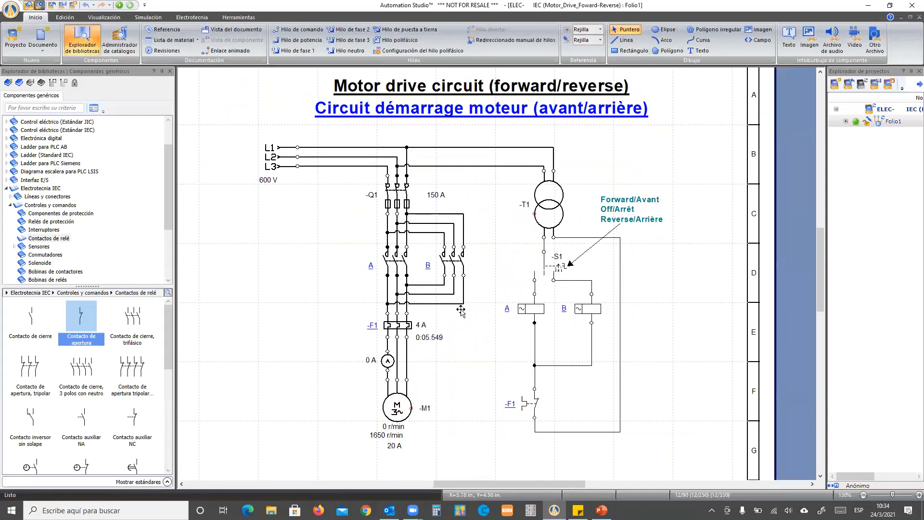
# Replace the demo with the Porton Electrico project by opening it from the Escritorio folder
pyautogui.click(10, 8)
pyautogui.moveTo(81, 27)
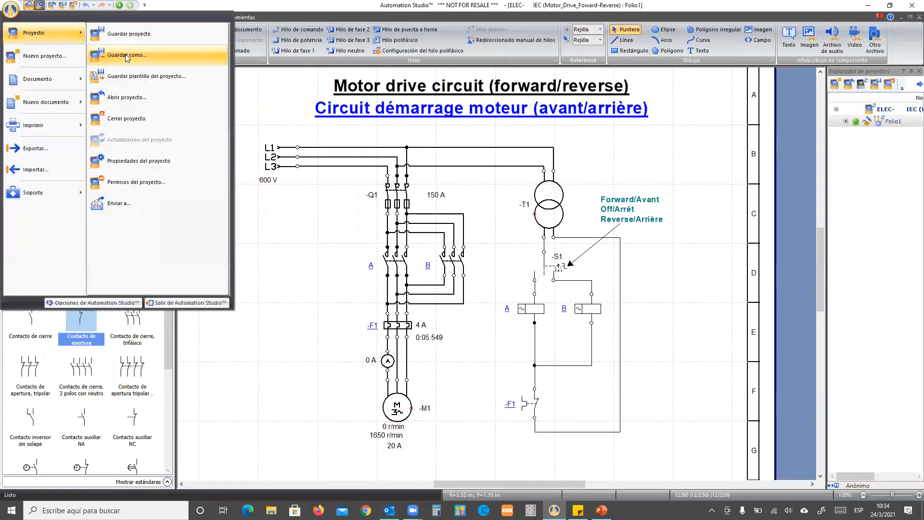
pyautogui.click(138, 92)
pyautogui.click(461, 276)
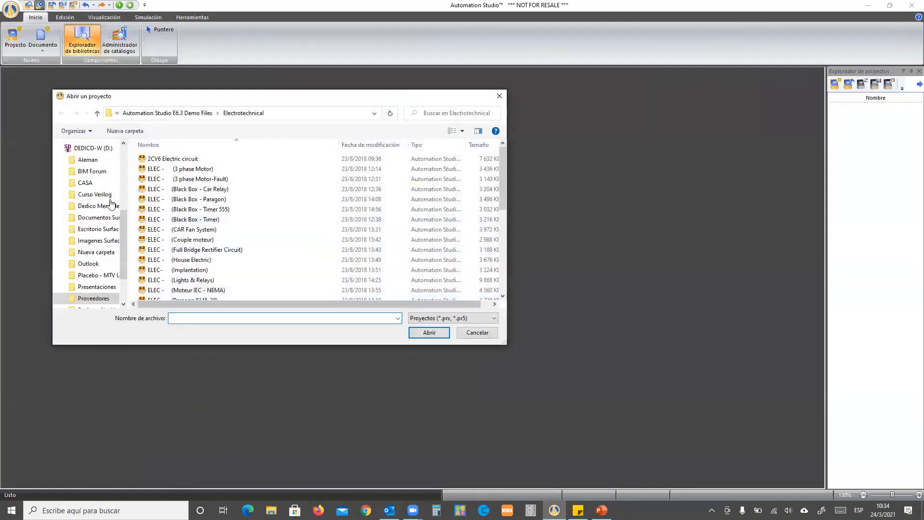
pyautogui.click(90, 164)
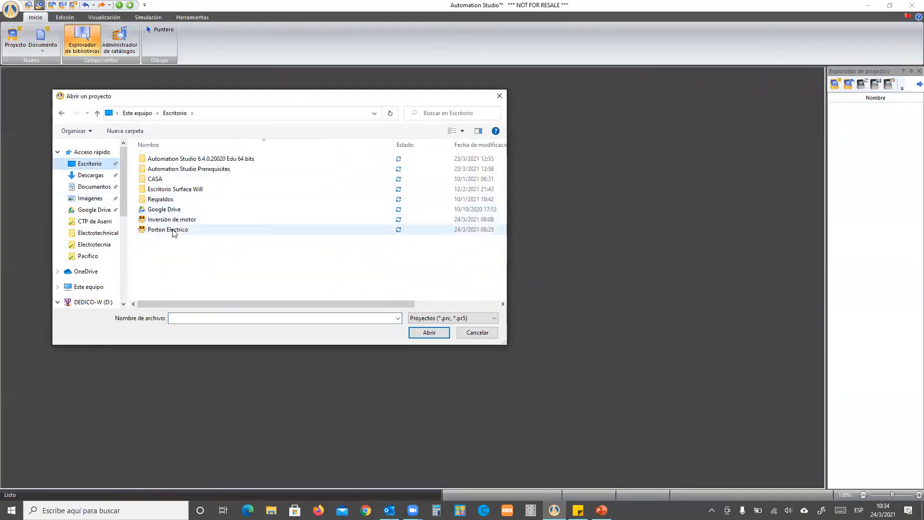
pyautogui.click(172, 230)
pyautogui.doubleClick(174, 233)
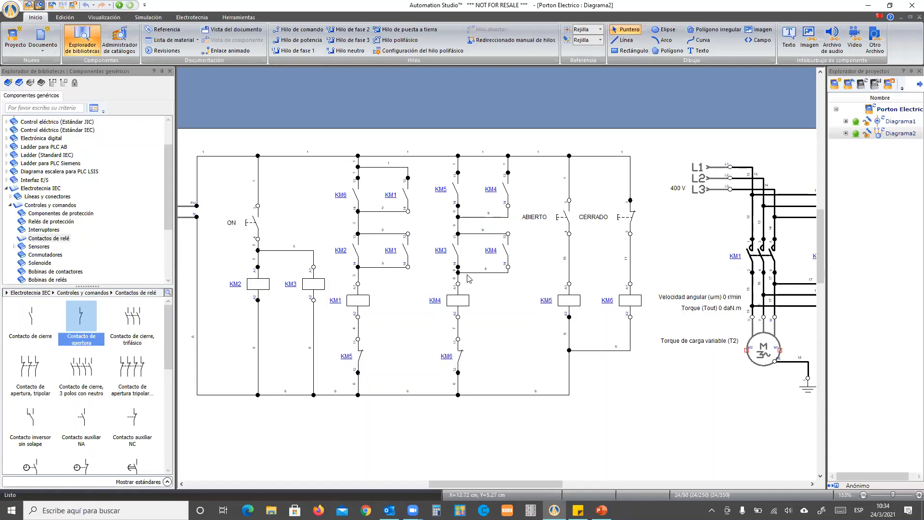
# Simulate the gate opening: start the motor with ON, open the CERRADO limit switch and stop the motor with ABIERTO
pyautogui.rightClick(649, 438)
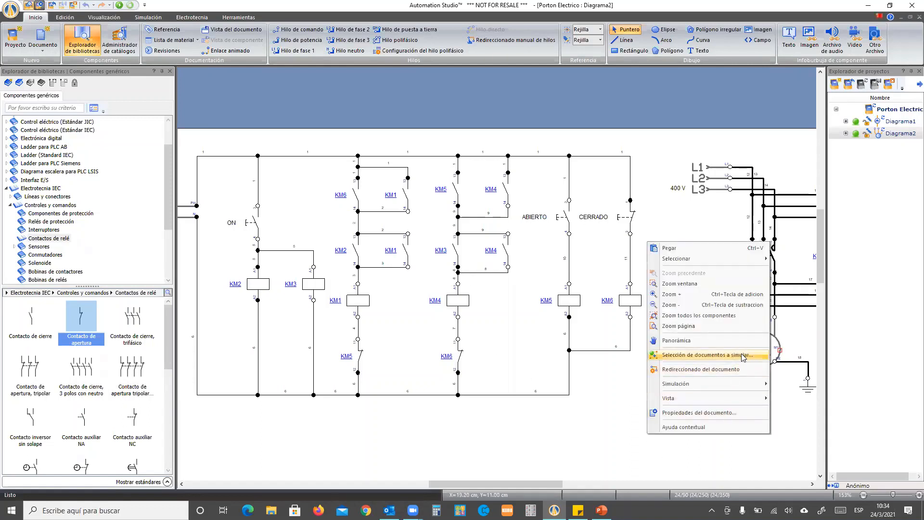
pyautogui.click(706, 316)
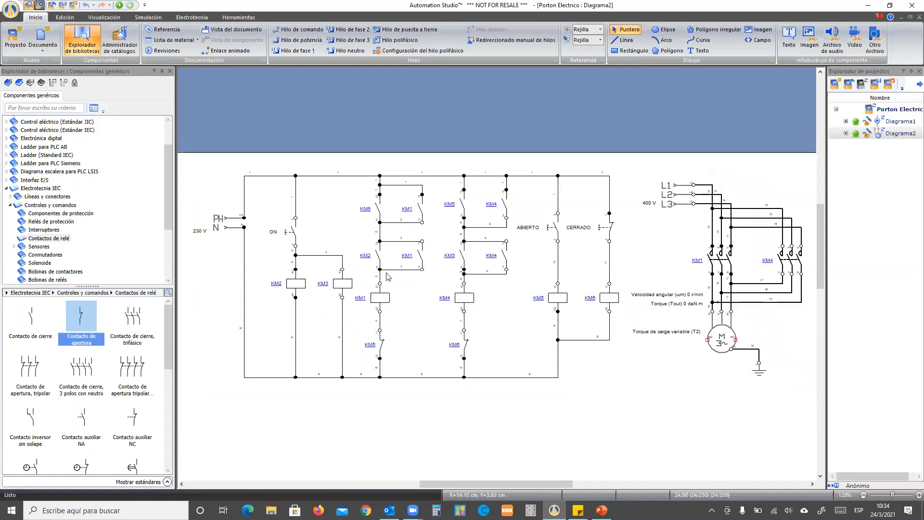
pyautogui.click(119, 6)
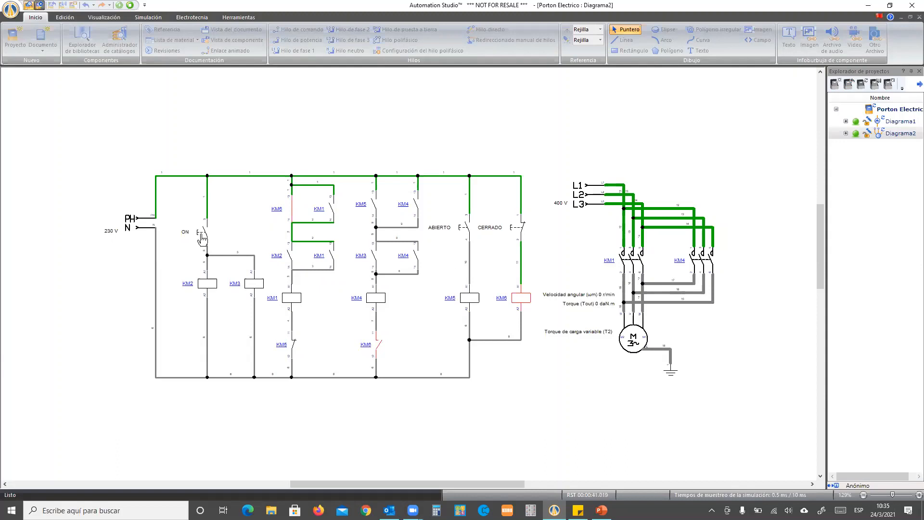
pyautogui.click(202, 236)
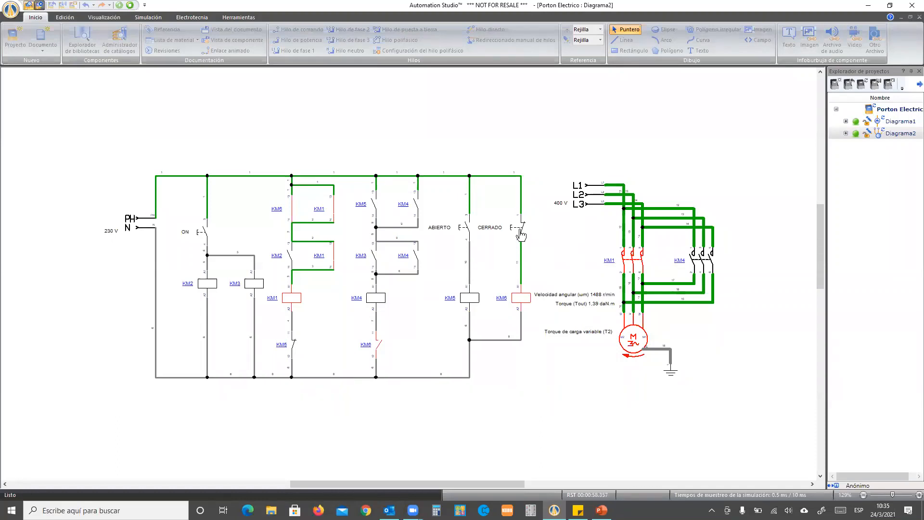
pyautogui.moveTo(521, 235); pyautogui.dragTo(533, 232)
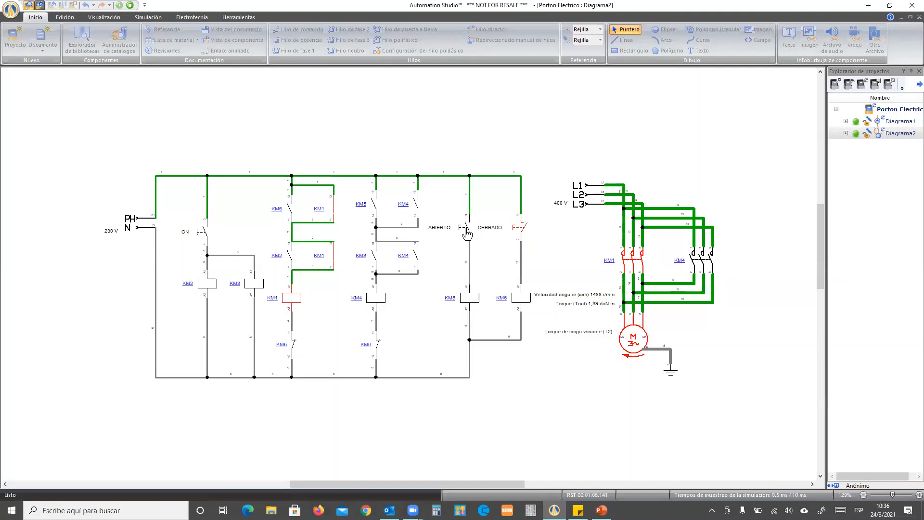
pyautogui.click(461, 231)
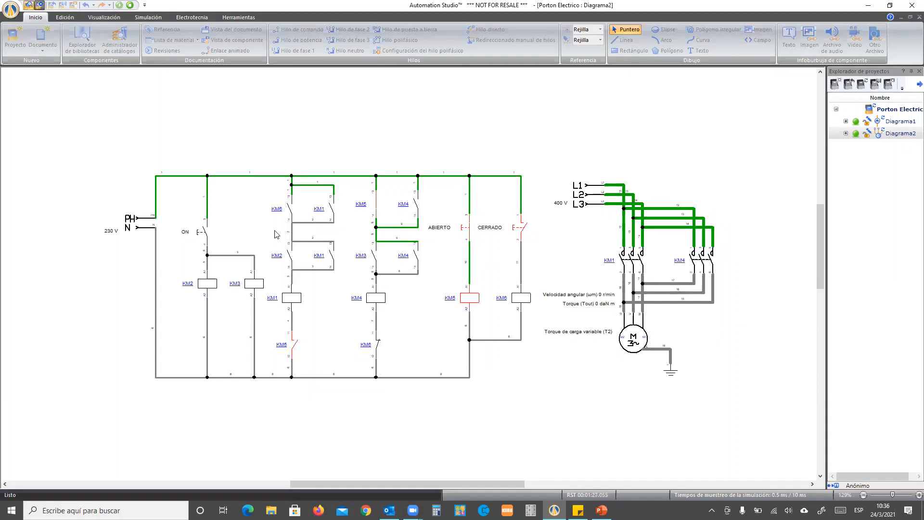
# Run the gate motor in reverse with ON, release ABIERTO, stop the motor with CERRADO and end the simulation
pyautogui.click(201, 236)
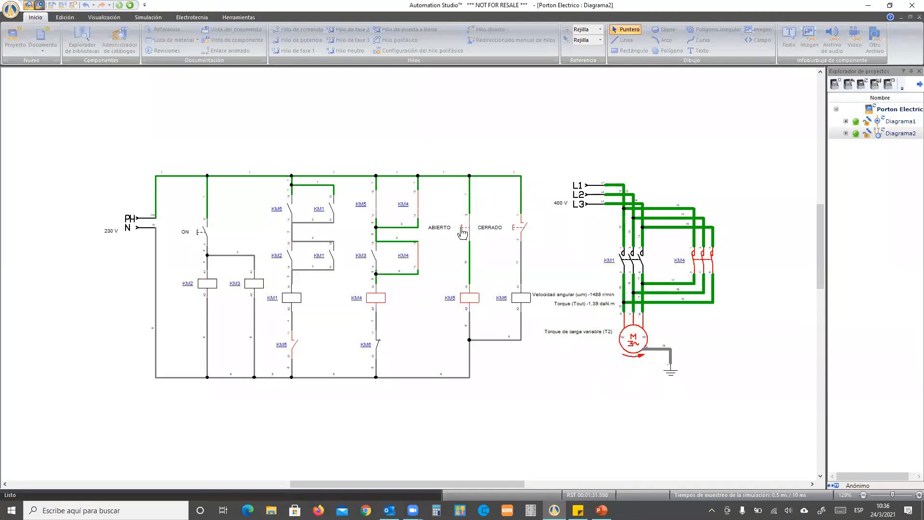
pyautogui.click(522, 230)
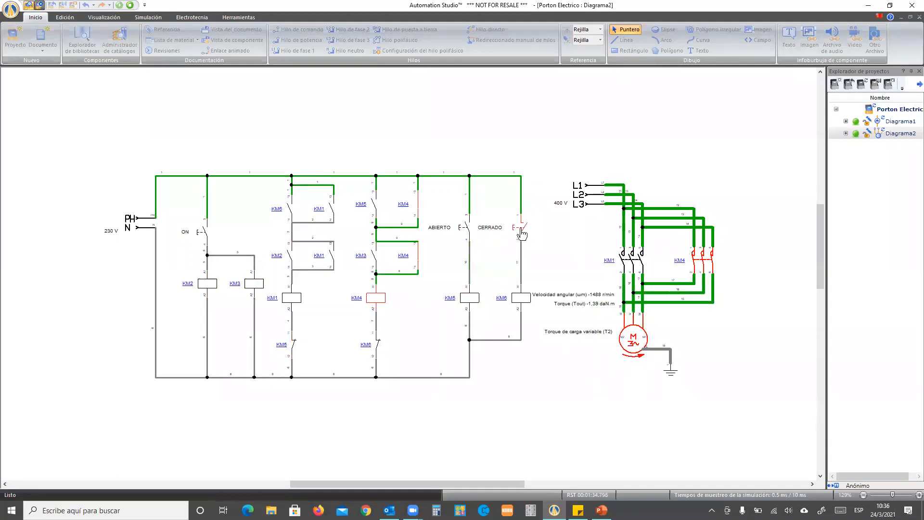
pyautogui.click(513, 230)
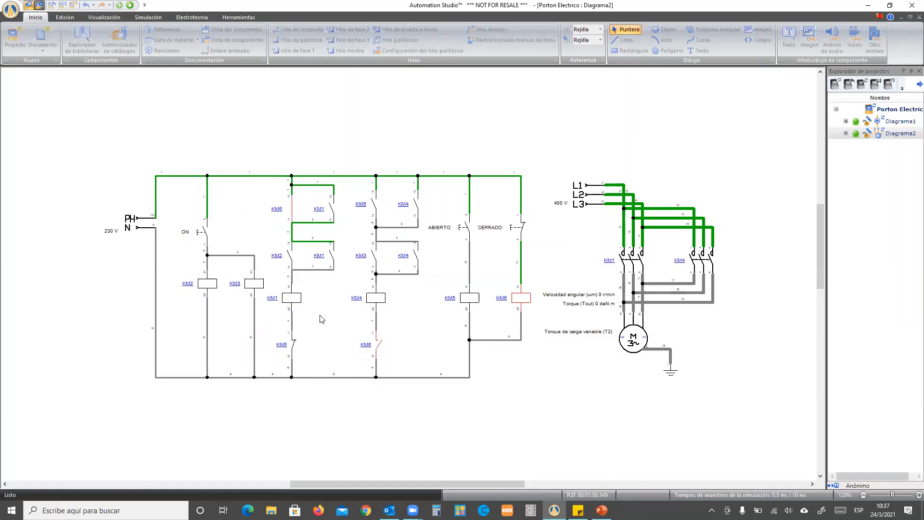
pyautogui.click(128, 6)
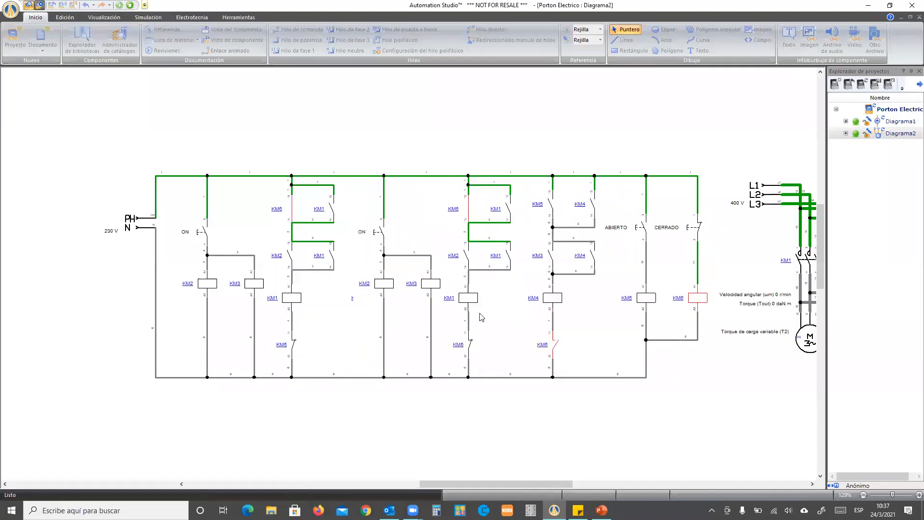
# Switch to the PowerPoint presentation, start the slide show from the "Portón eléctrico" slide and advance to "Variador de Frecuencia"
pyautogui.click(602, 511)
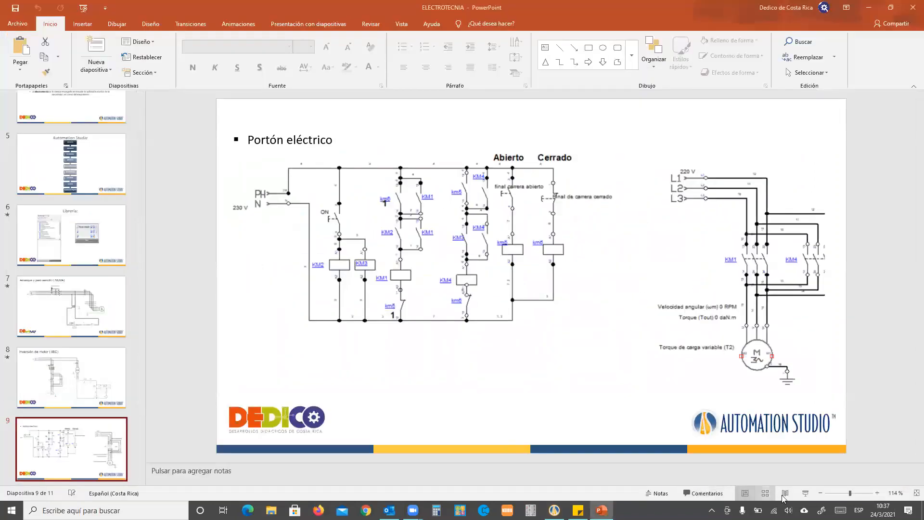
pyautogui.click(806, 493)
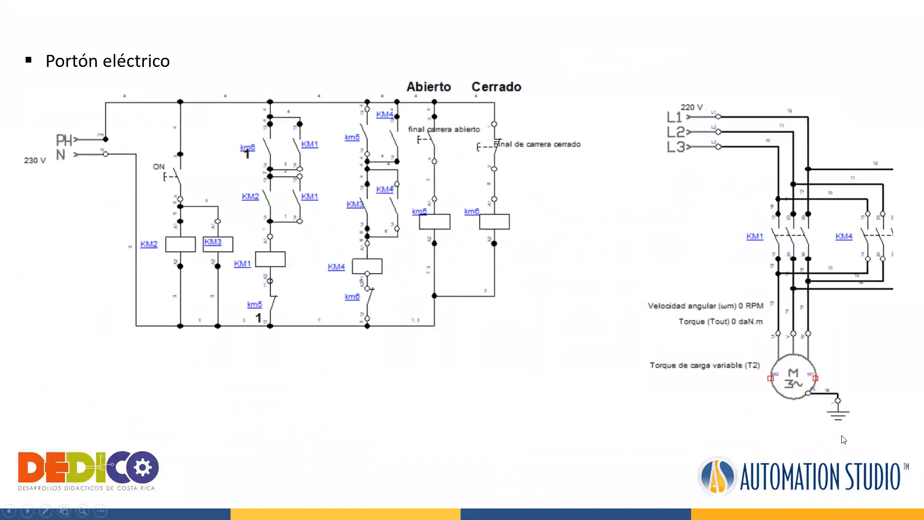
pyautogui.click(844, 439)
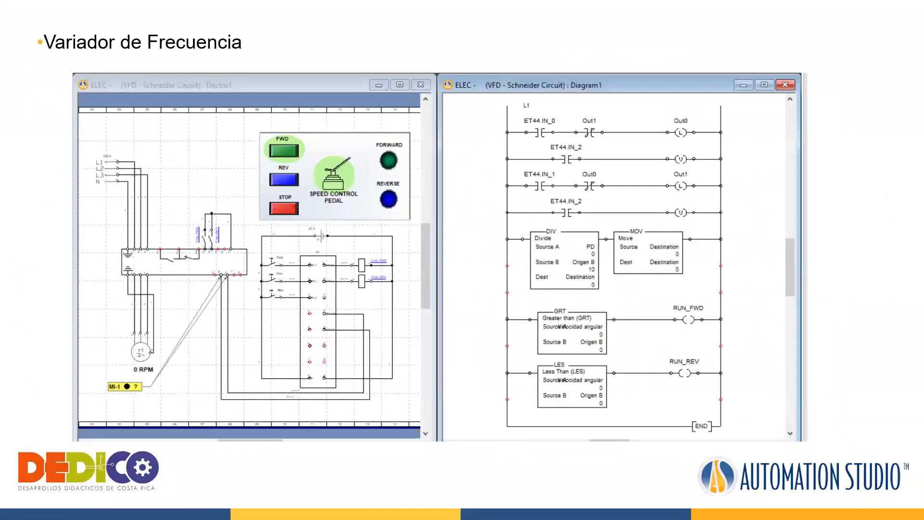
# Leave the slide show, switch to Automation Studio and start opening another project, closing Porton Electrico without saving
pyautogui.press('Escape')
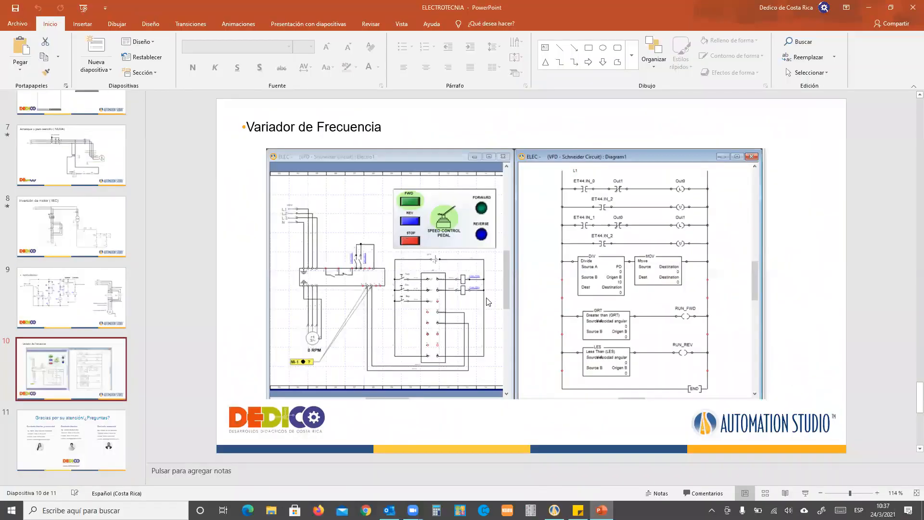
pyautogui.hotkey('alt', 'Tab')
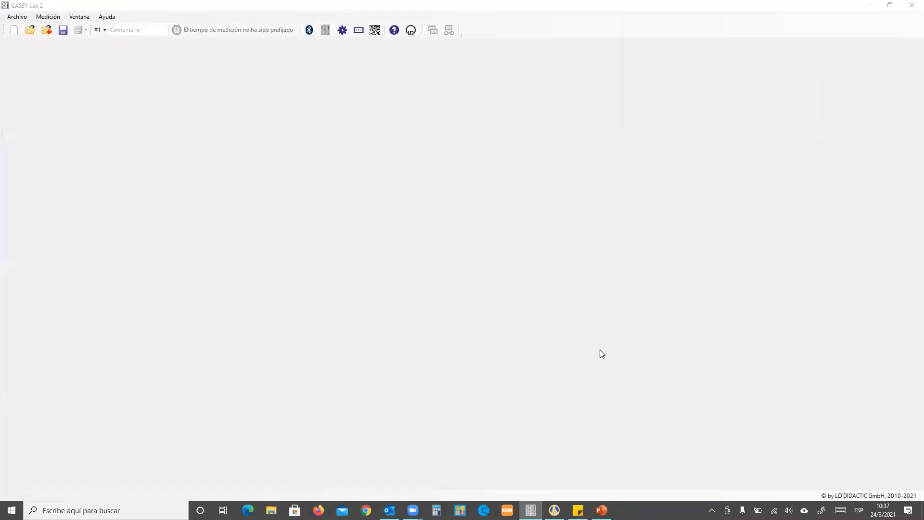
pyautogui.click(554, 510)
pyautogui.click(10, 9)
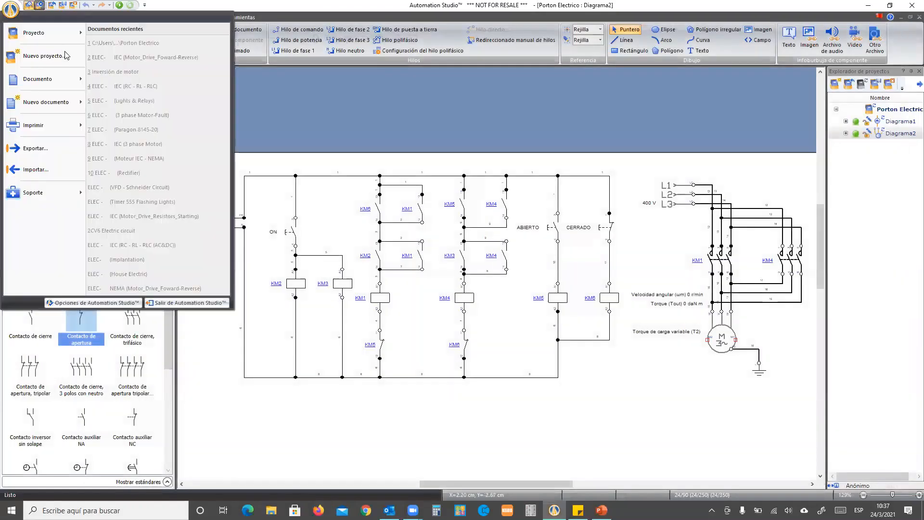
pyautogui.moveTo(58, 35)
pyautogui.click(149, 99)
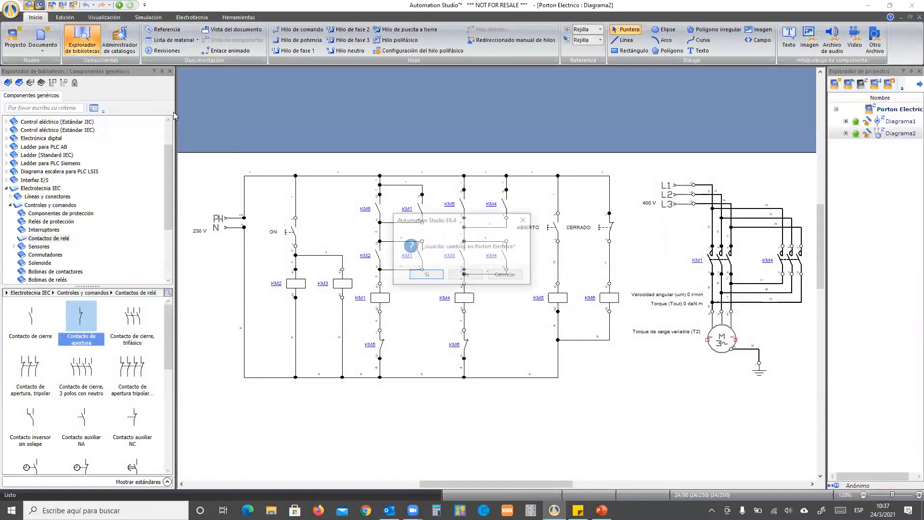
pyautogui.click(466, 275)
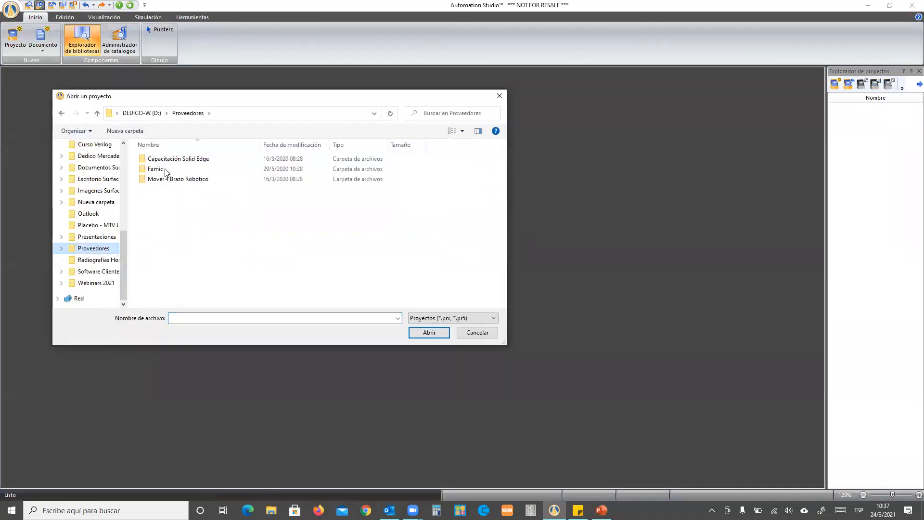
# Open the "ELEC - (VFD - Schneider Circuit)" project from the Electrotechnical folder of Famic's Automation Studio E6.3 demo files
pyautogui.doubleClick(169, 169)
pyautogui.doubleClick(180, 159)
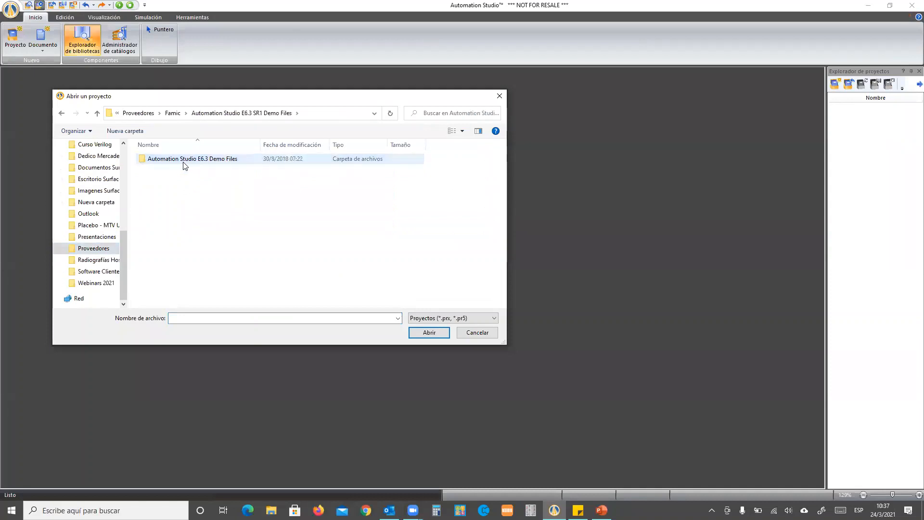
pyautogui.click(183, 160)
pyautogui.doubleClick(184, 160)
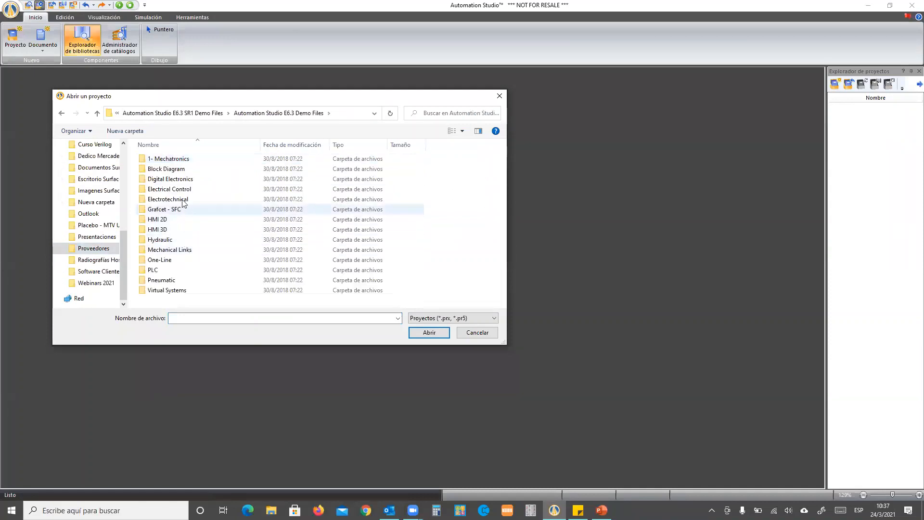
pyautogui.click(183, 201)
pyautogui.doubleClick(184, 201)
pyautogui.scroll(-2, 227, 238)
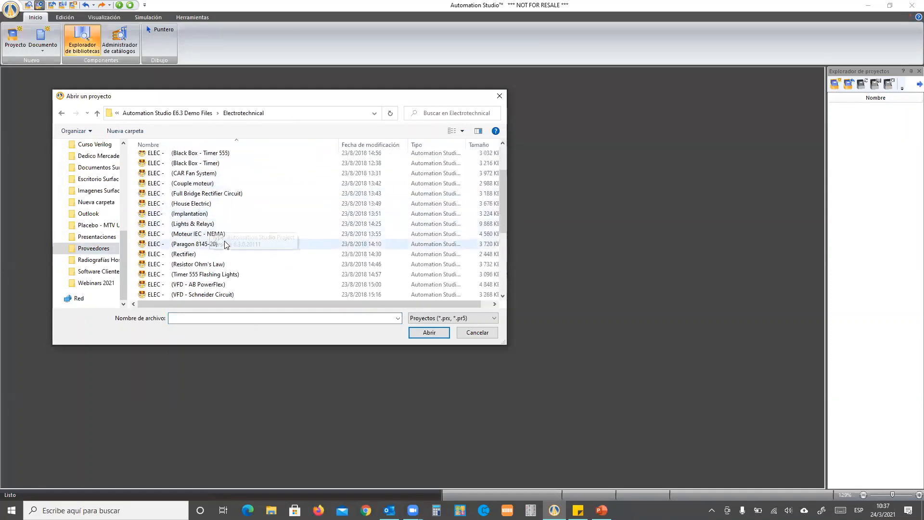
pyautogui.scroll(-1, 218, 273)
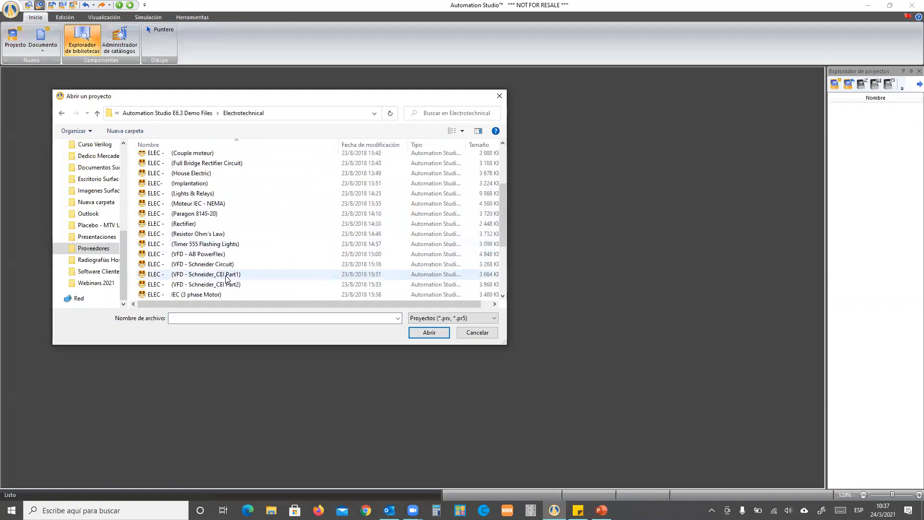
pyautogui.click(201, 264)
pyautogui.doubleClick(202, 268)
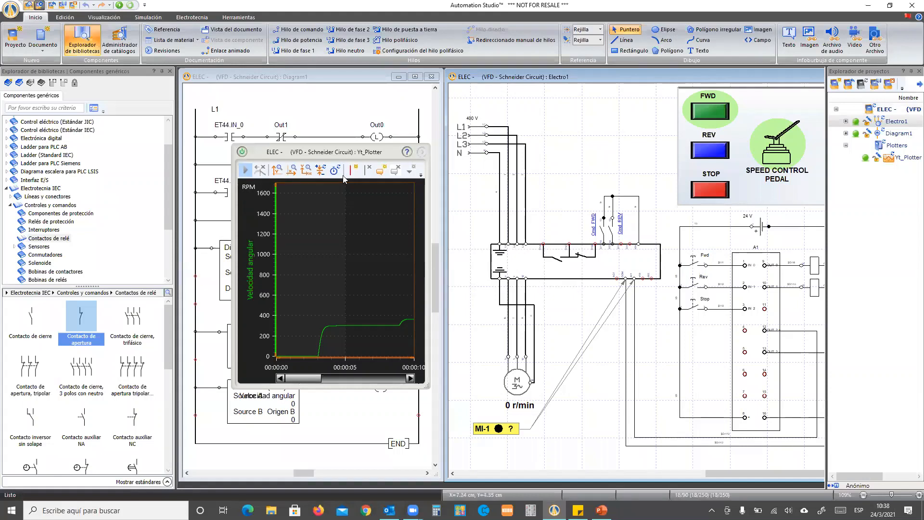
# Start the simulation with the Yt_Plotter moved clear of the ladder diagram and placed beside the FORWARD and REVERSE lamps
pyautogui.click(305, 151)
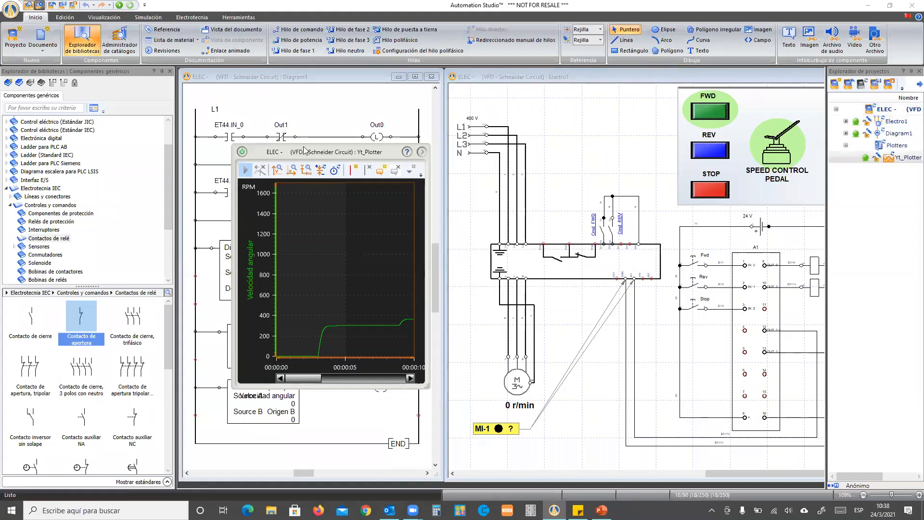
pyautogui.moveTo(304, 151); pyautogui.dragTo(53, 81)
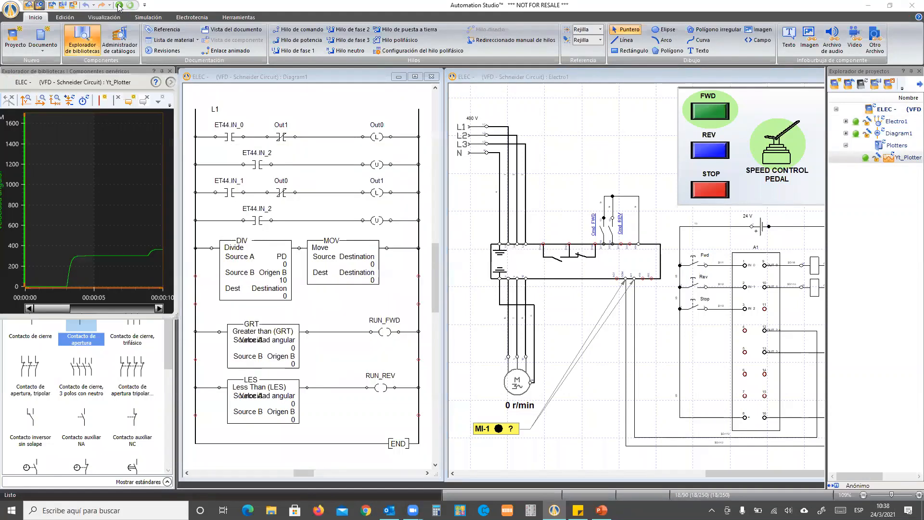
pyautogui.click(119, 5)
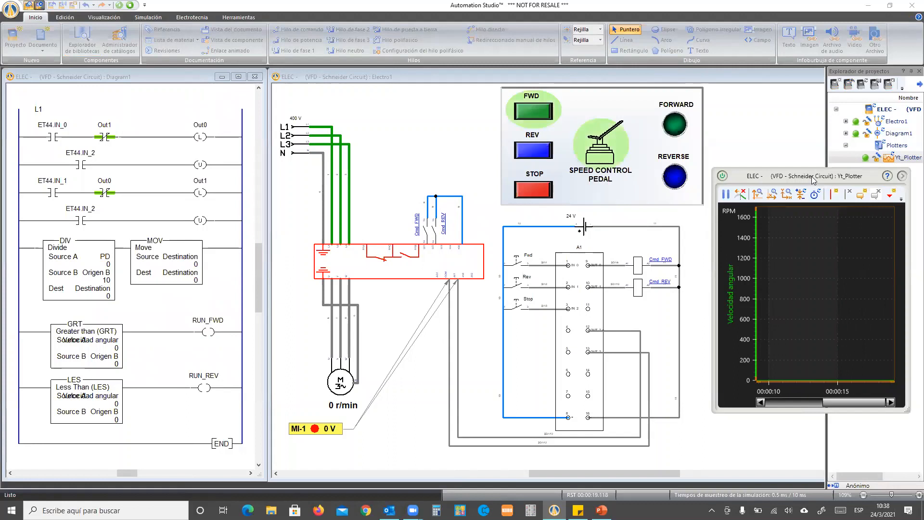
pyautogui.moveTo(813, 179); pyautogui.dragTo(807, 120)
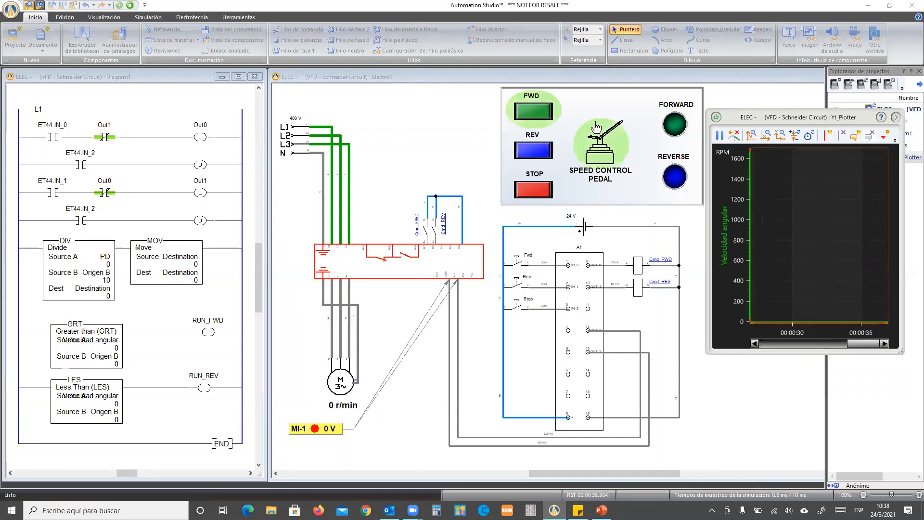
# Run the motor forward with FWD, raise the speed control pedal to about 41,21 and stop the motor with STOP
pyautogui.click(533, 112)
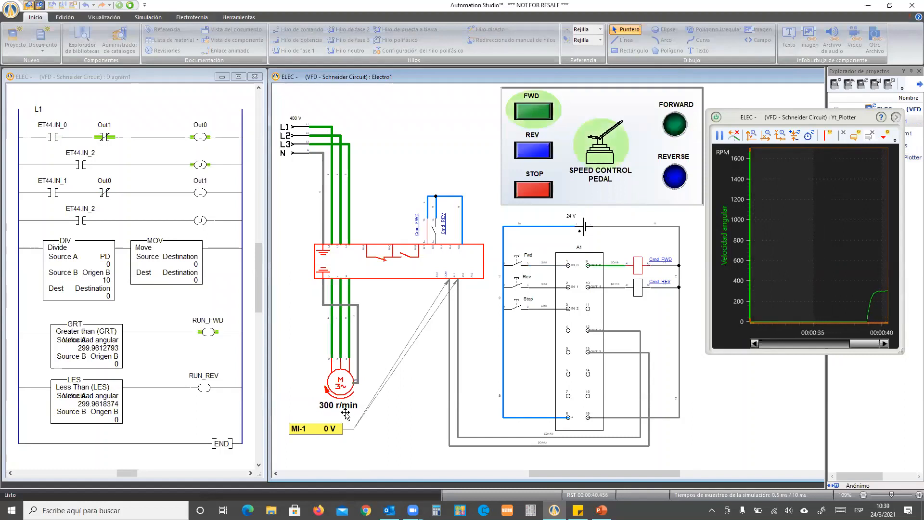
pyautogui.click(597, 142)
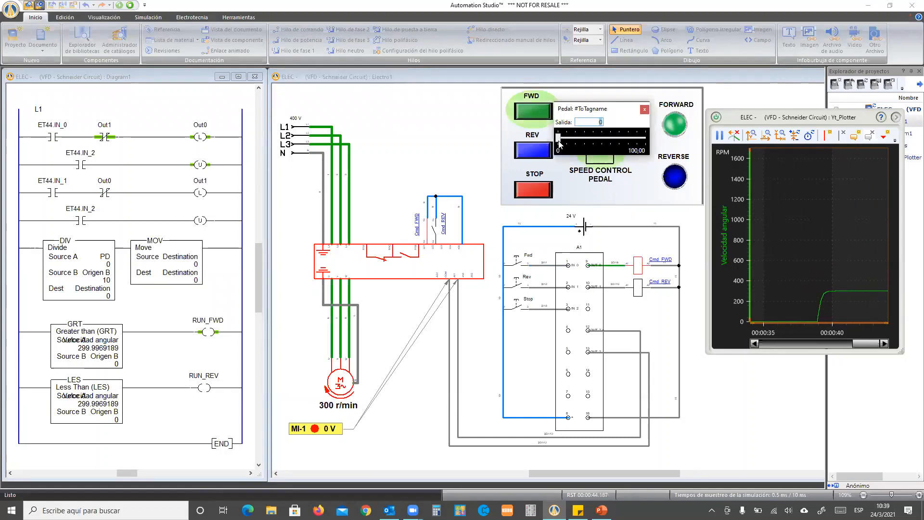
pyautogui.moveTo(570, 136); pyautogui.dragTo(597, 143)
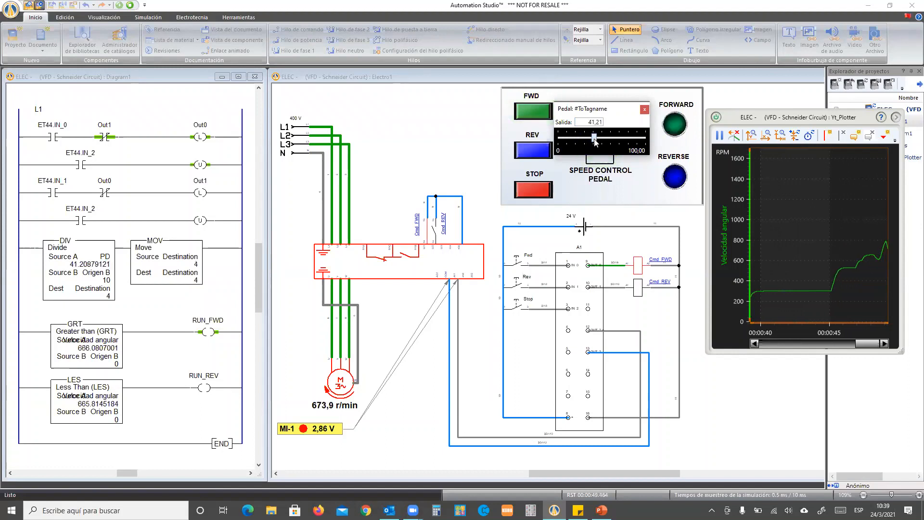
pyautogui.click(644, 110)
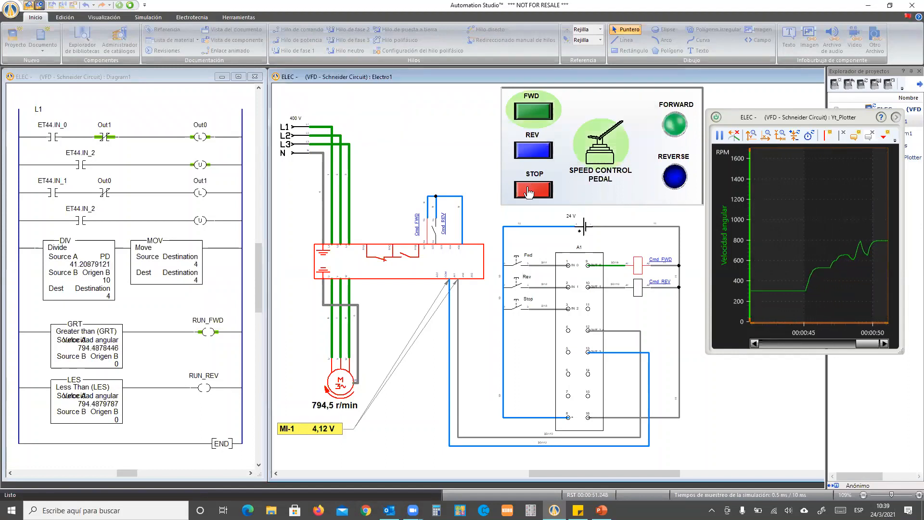
pyautogui.click(529, 194)
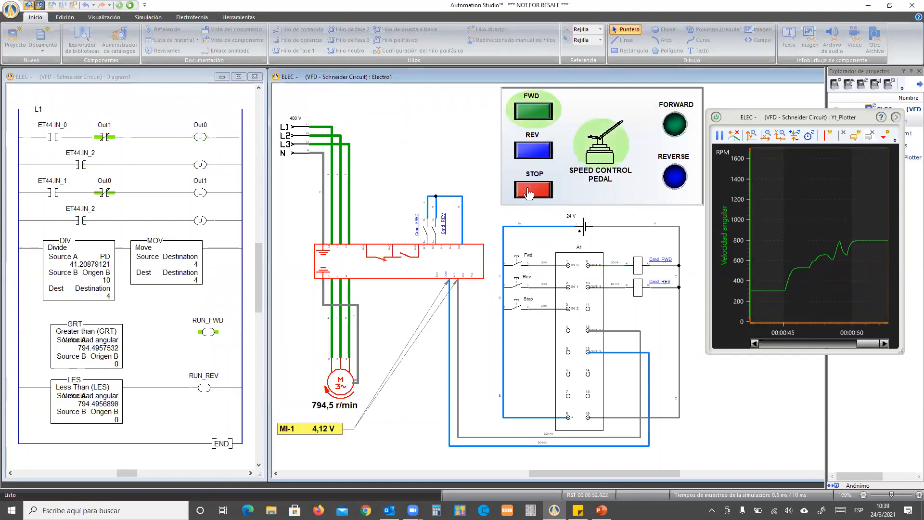
# Run the motor in reverse with REV and forward with FWD, stopping it with STOP after each run
pyautogui.click(541, 153)
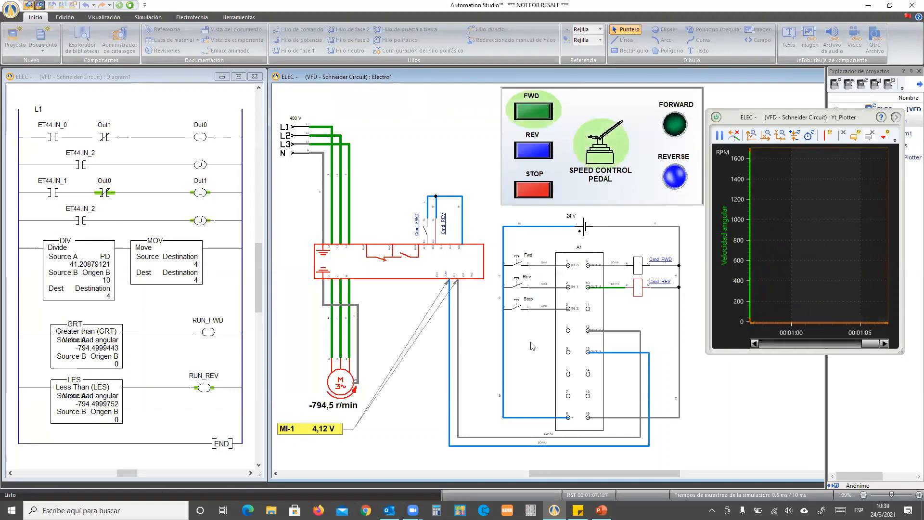
pyautogui.click(534, 191)
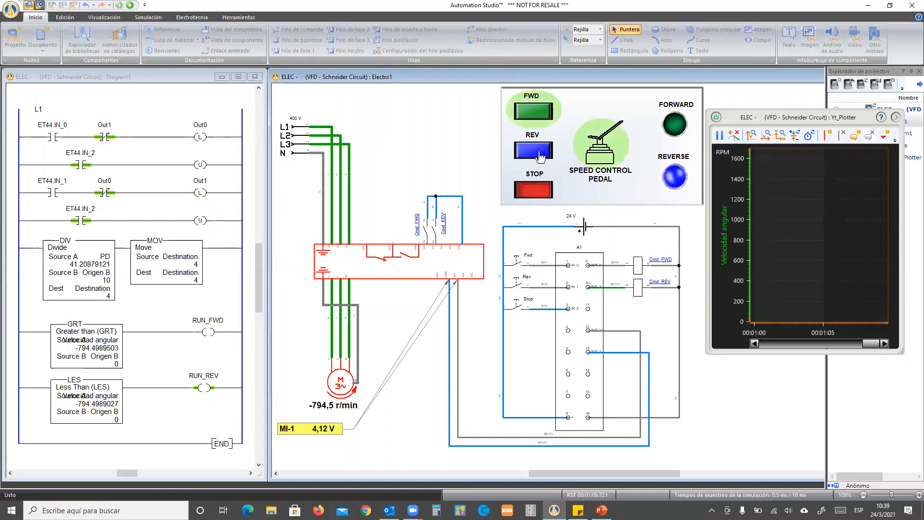
pyautogui.click(539, 115)
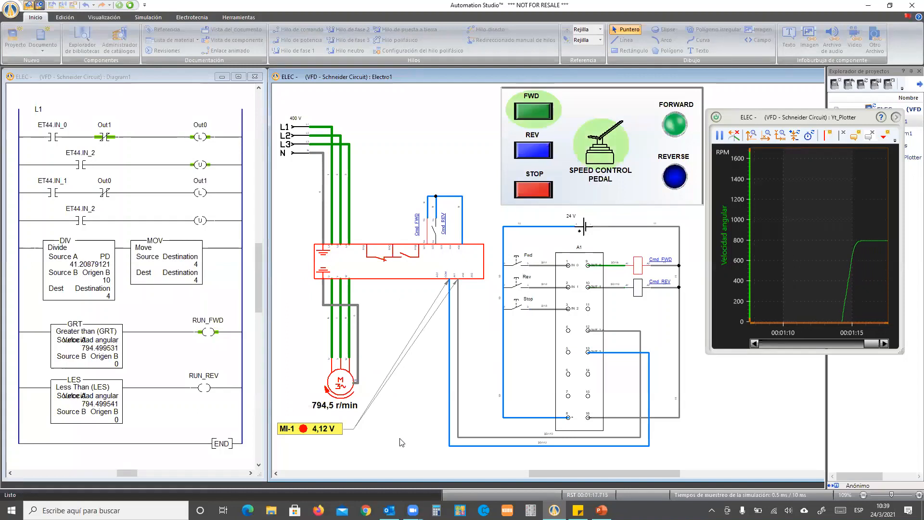
pyautogui.click(536, 195)
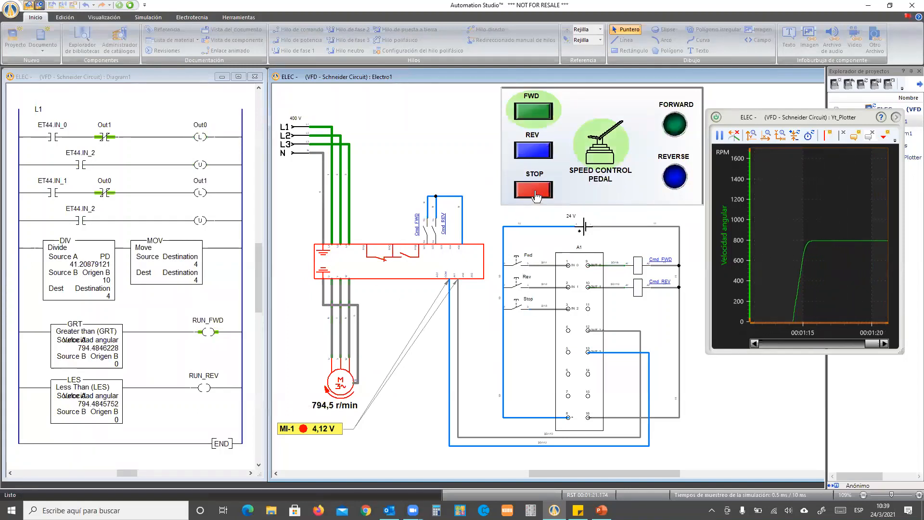
# End the simulation and switch to PowerPoint, resuming the slide show from the "Variador de Frecuencia" slide
pyautogui.moveTo(602, 510)
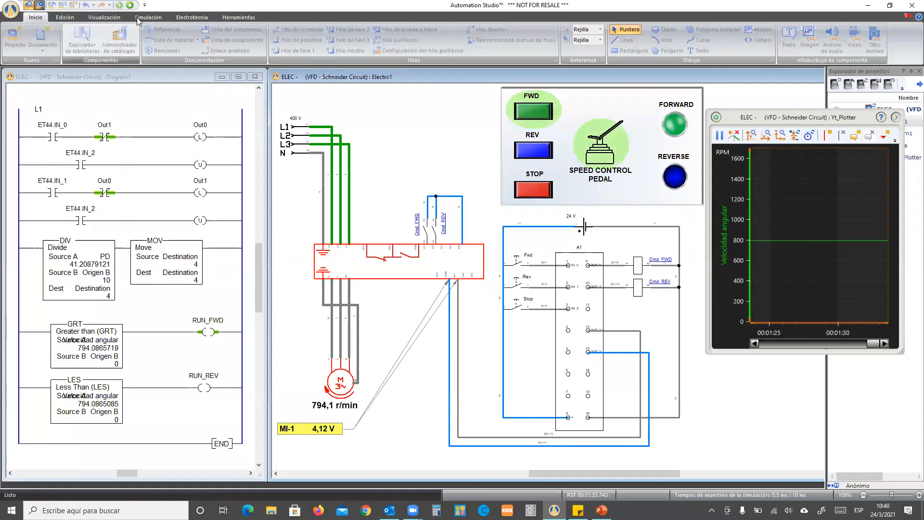
pyautogui.click(129, 5)
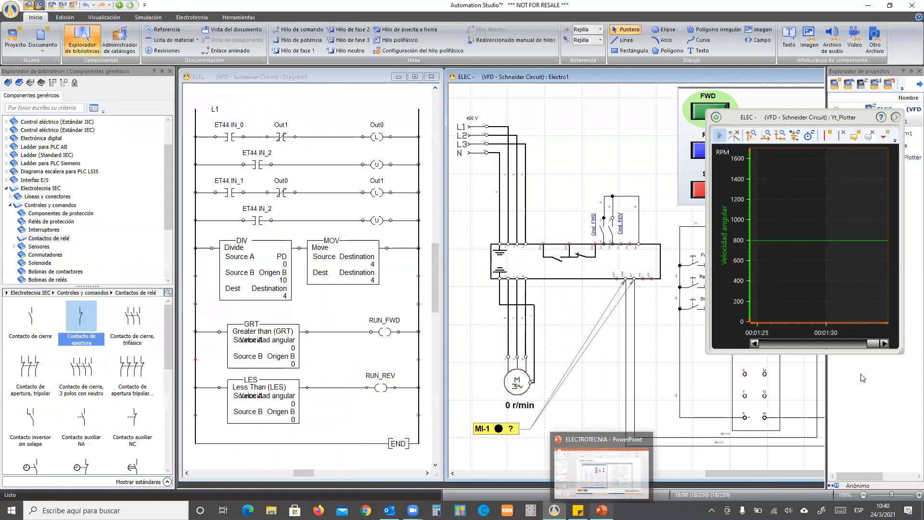
pyautogui.click(601, 510)
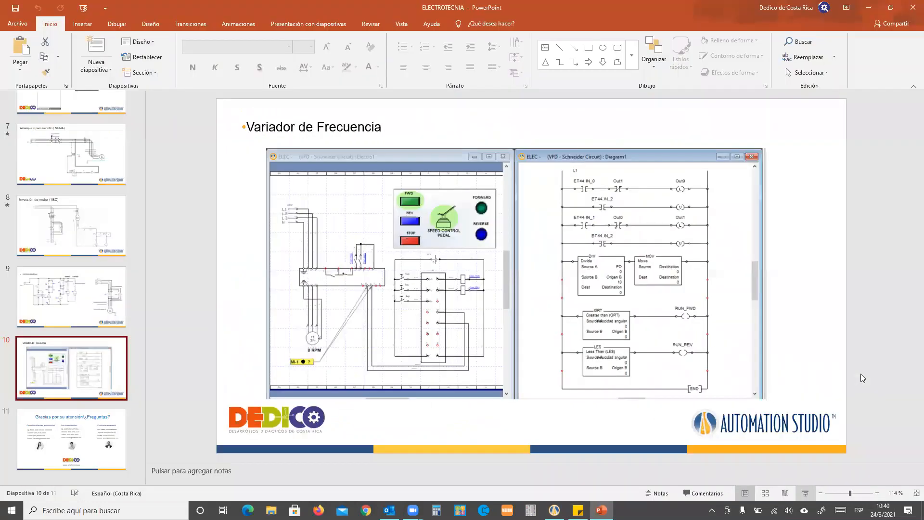
pyautogui.hotkey('shift', 'F5')
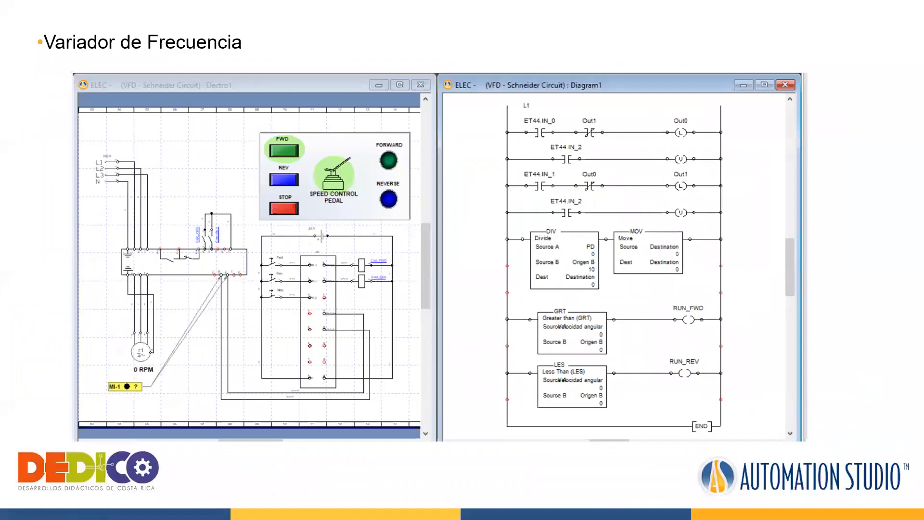